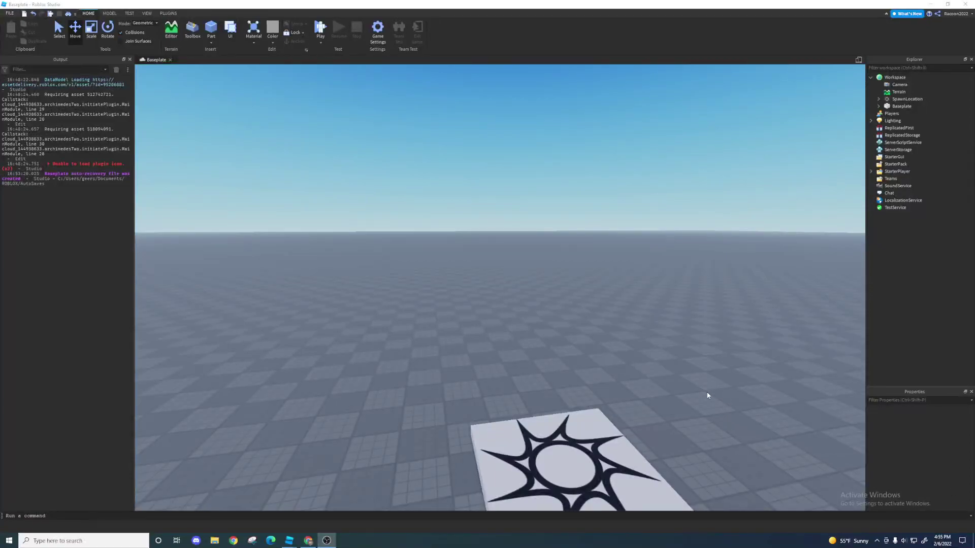
{"action": "right_click_drag", "start_coordinate": [694, 391], "coordinate": [642, 359]}
{"action": "key", "text": "s"}
{"action": "key", "text": "d"}
{"action": "key", "text": "w"}
{"action": "key", "text": "w"}
{"action": "key", "text": "s"}
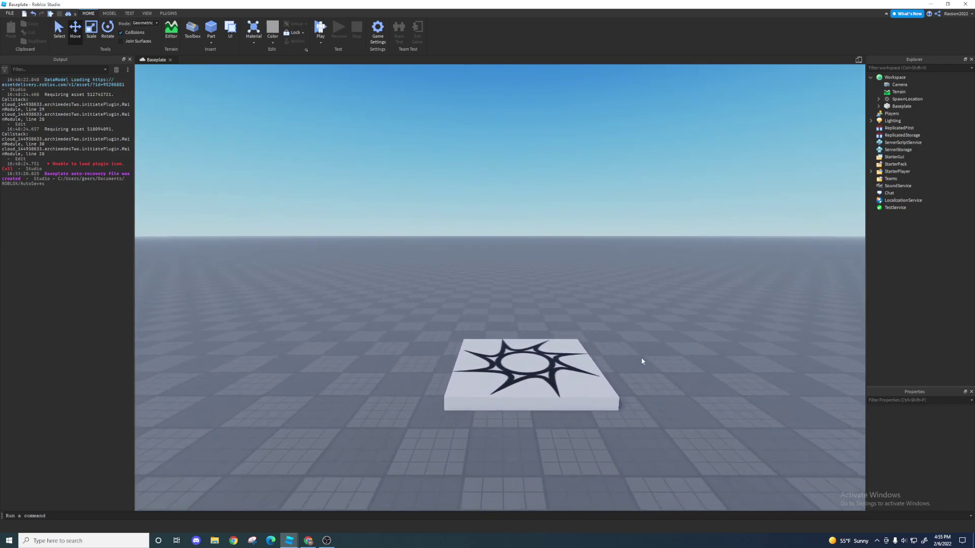
{"action": "key", "text": "s"}
{"action": "key", "text": "w"}
{"action": "key", "text": "s"}
{"action": "key", "text": "w"}
{"action": "key", "text": "s"}
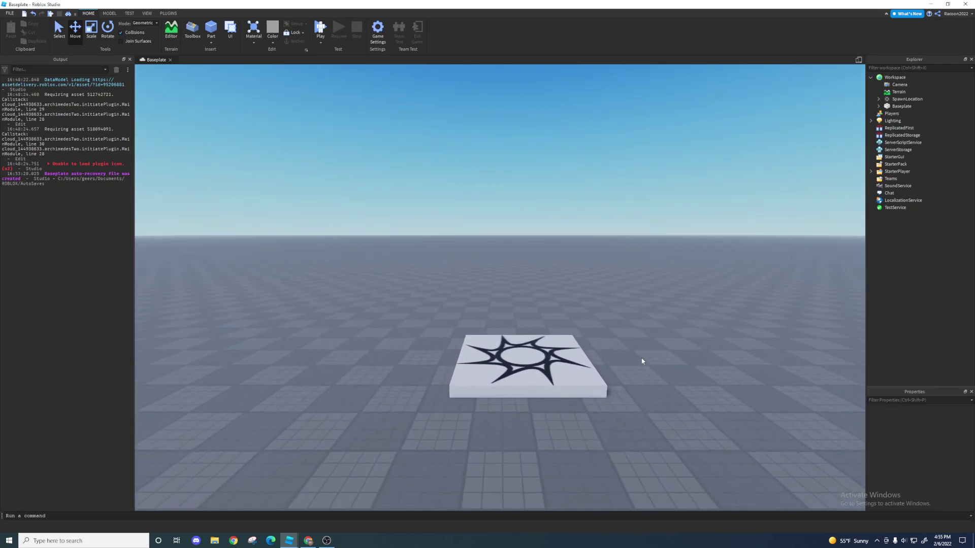
{"action": "key", "text": "s"}
{"action": "key", "text": "w"}
{"action": "key", "text": "w"}
{"action": "key", "text": "s"}
{"action": "key", "text": "w"}
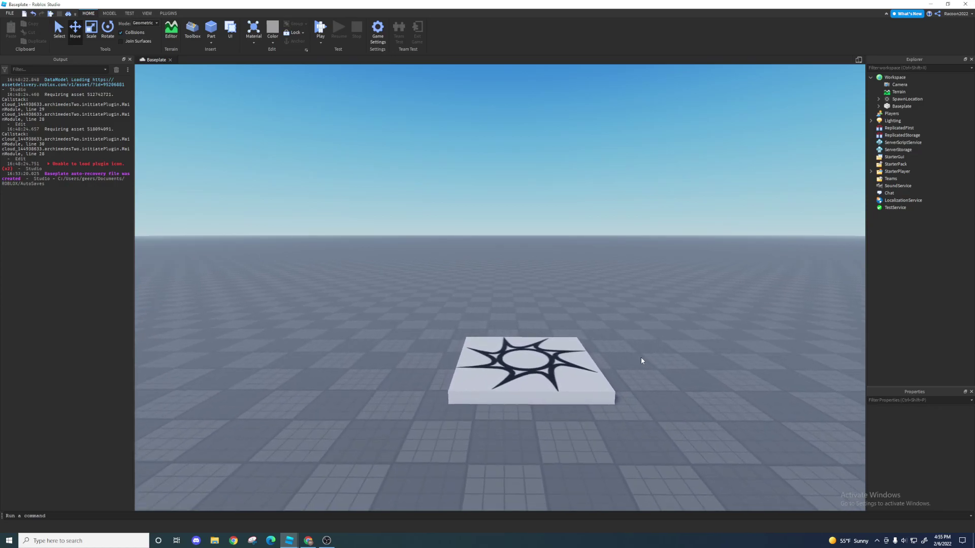
{"action": "key", "text": "s"}
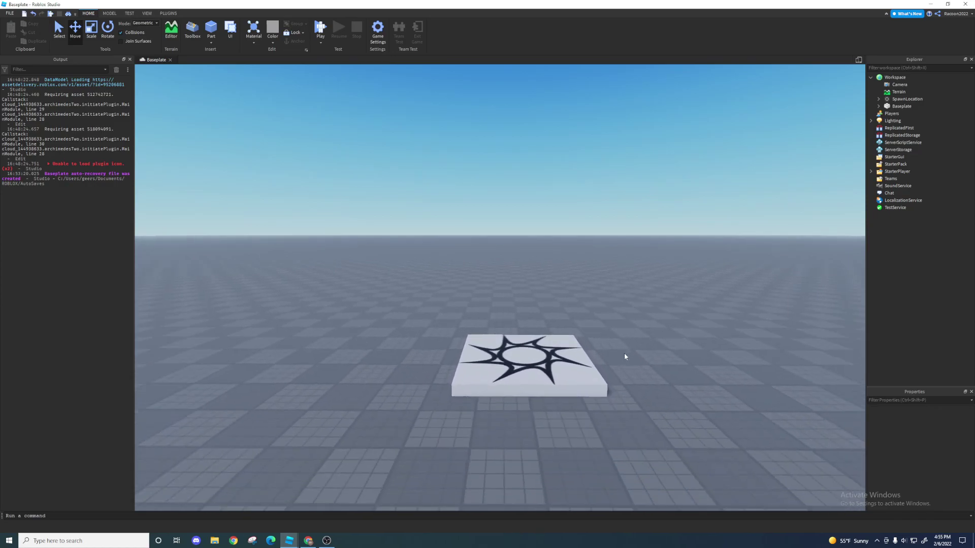
{"action": "key", "text": "w"}
{"action": "key", "text": "s"}
{"action": "right_click_drag", "start_coordinate": [626, 355], "coordinate": [627, 350]}
{"action": "key", "text": "w"}
{"action": "key", "text": "s"}
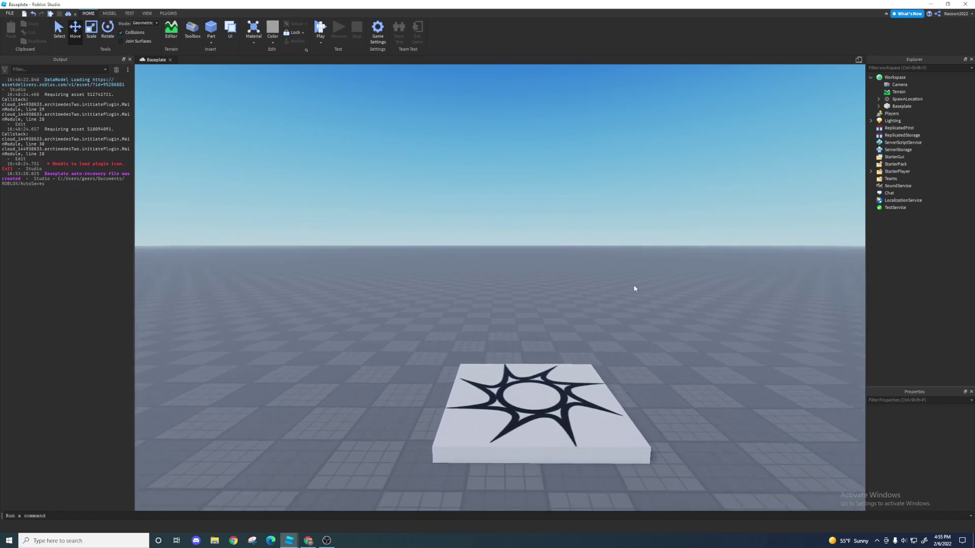
Insert a block part and place it on the centre of the spawn location.
{"action": "left_click", "coordinate": [216, 31]}
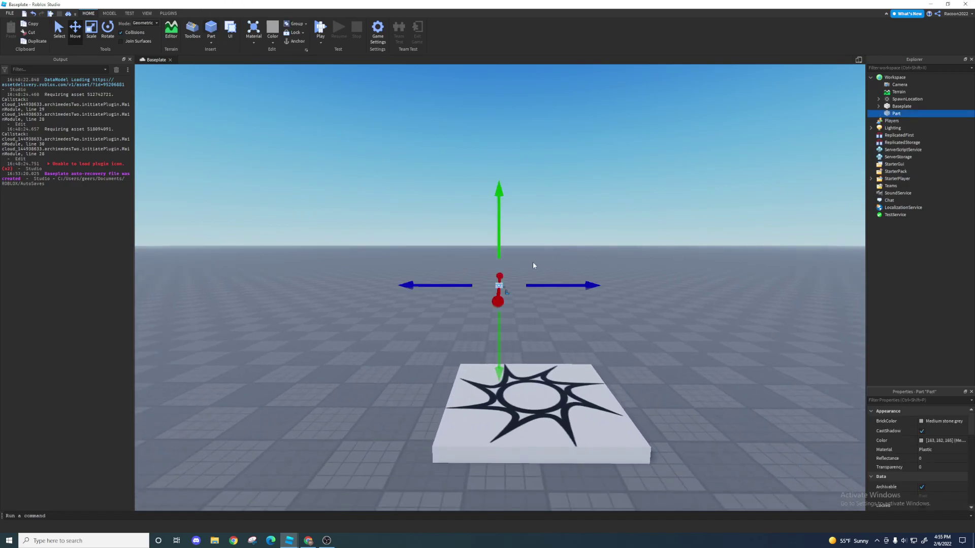
{"action": "left_click_drag", "start_coordinate": [499, 301], "coordinate": [472, 415]}
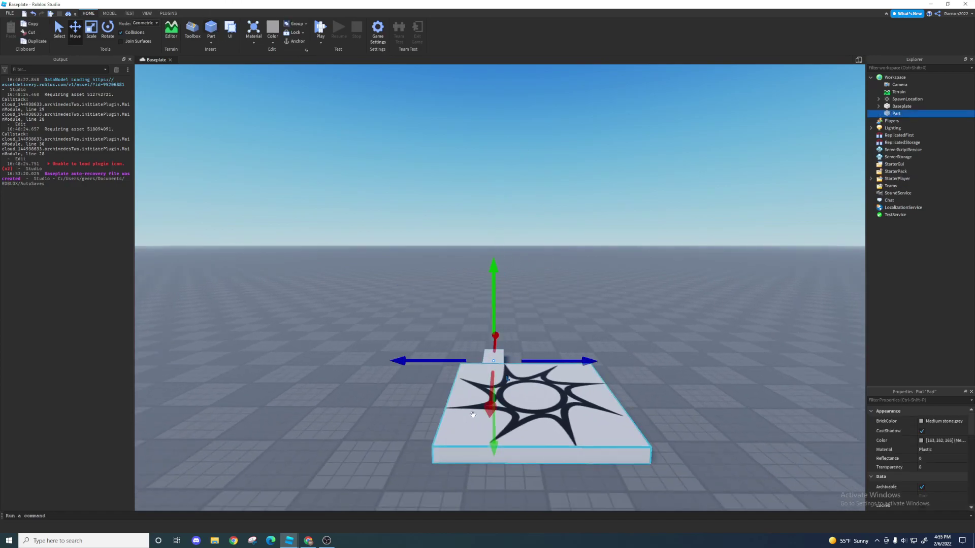
{"action": "left_click_drag", "start_coordinate": [493, 357], "coordinate": [533, 396]}
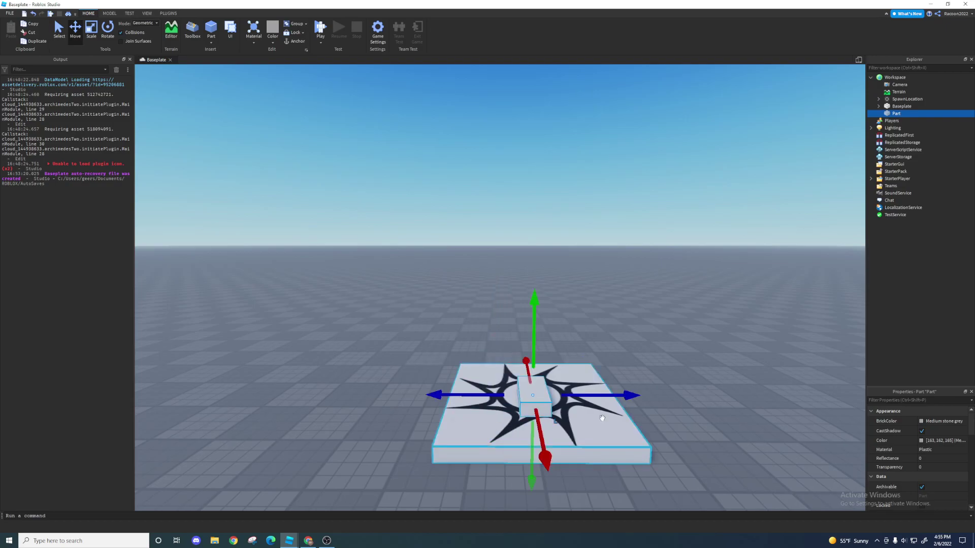
Set the part's size to 1, 1, 1 and anchor it.
{"action": "scroll", "coordinate": [900, 445], "scroll_direction": "down", "scroll_amount": 5}
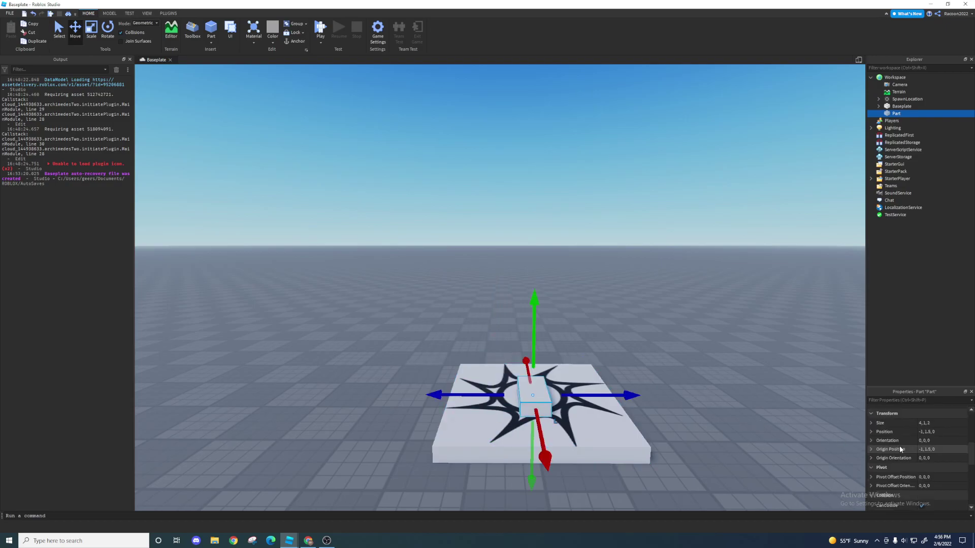
{"action": "left_click", "coordinate": [934, 422]}
{"action": "type", "text": "1, 1, 1"}
{"action": "key", "text": "Return"}
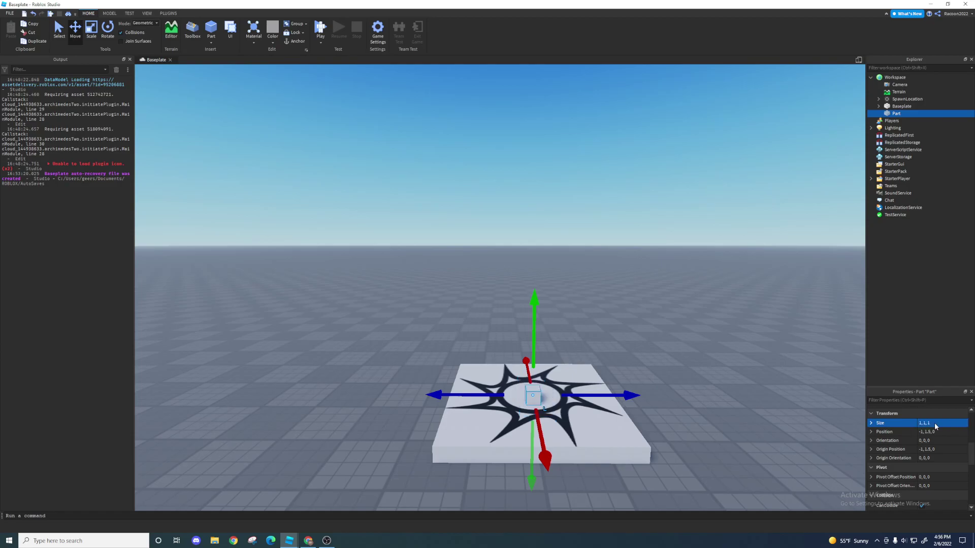
{"action": "scroll", "coordinate": [929, 442], "scroll_direction": "down", "scroll_amount": 5}
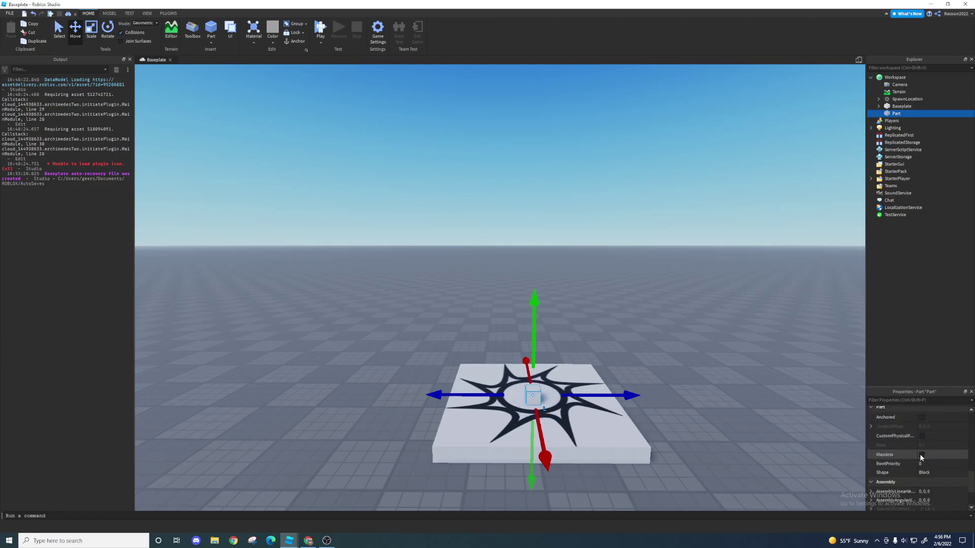
{"action": "left_click", "coordinate": [922, 418]}
Turn off CanCollide, CanQuery and CanTouch for the part.
{"action": "scroll", "coordinate": [919, 442], "scroll_direction": "up", "scroll_amount": 5}
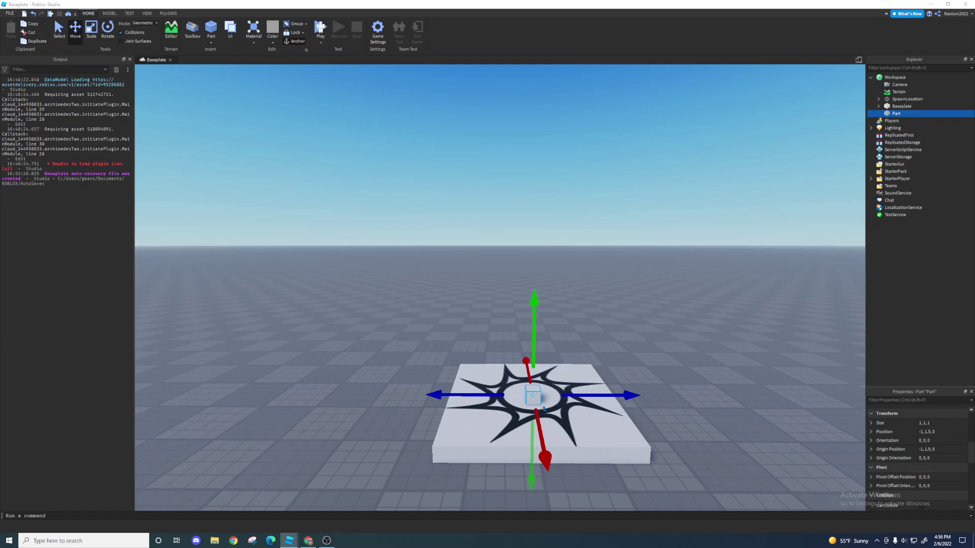
{"action": "scroll", "coordinate": [914, 472], "scroll_direction": "down", "scroll_amount": 4}
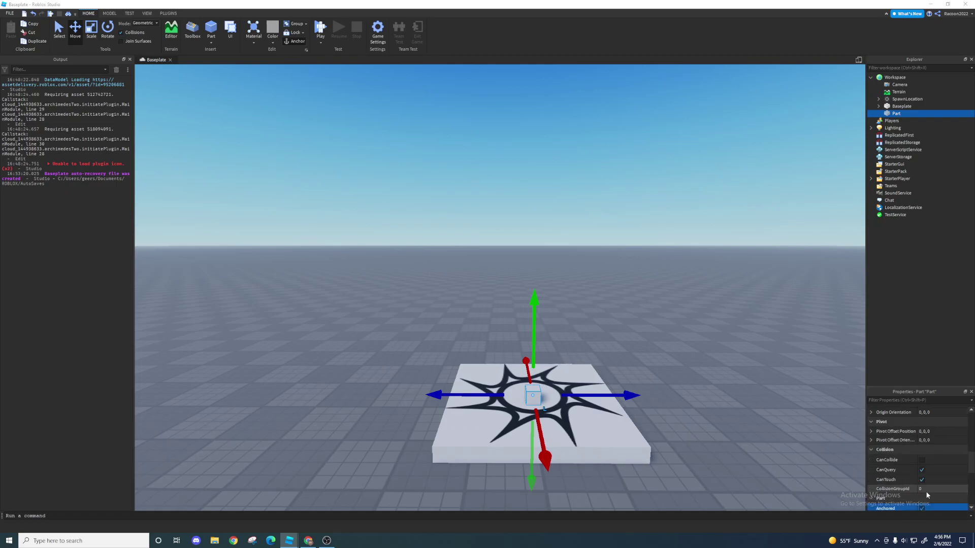
{"action": "left_click", "coordinate": [922, 471]}
{"action": "left_click", "coordinate": [922, 480]}
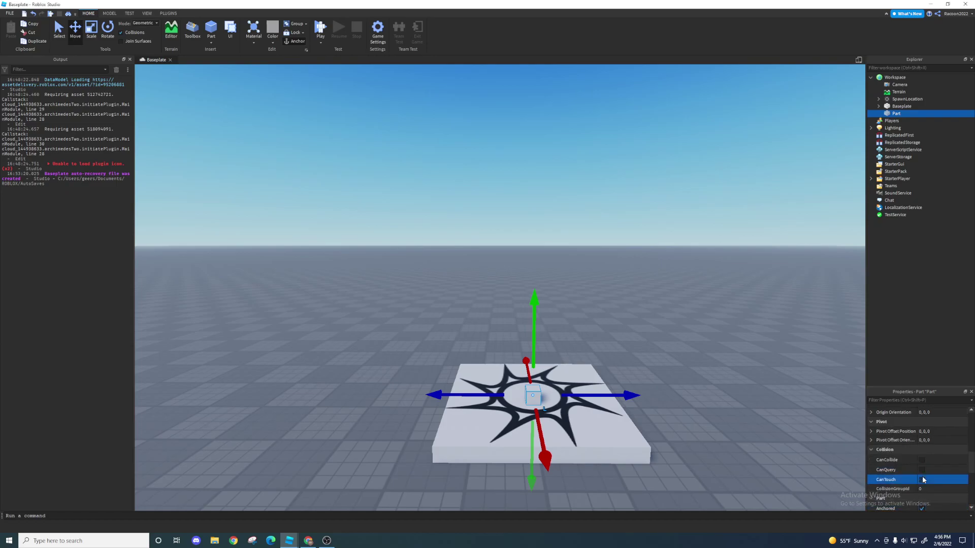
Raise the part straight up above the spawn location and set its transparency to 1.
{"action": "scroll", "coordinate": [924, 472], "scroll_direction": "down", "scroll_amount": 2}
{"action": "scroll", "coordinate": [923, 472], "scroll_direction": "up", "scroll_amount": 3}
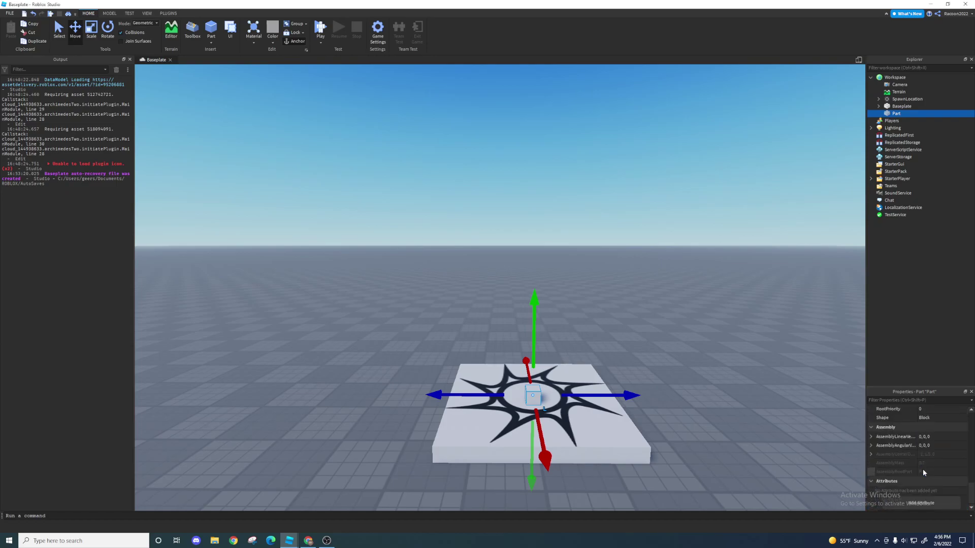
{"action": "scroll", "coordinate": [922, 468], "scroll_direction": "up", "scroll_amount": 3}
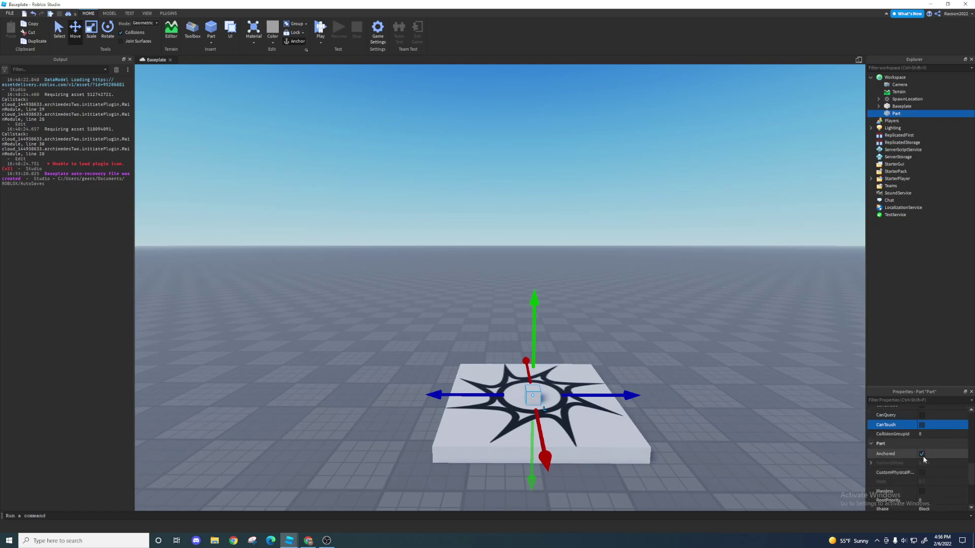
{"action": "scroll", "coordinate": [903, 460], "scroll_direction": "up", "scroll_amount": 5}
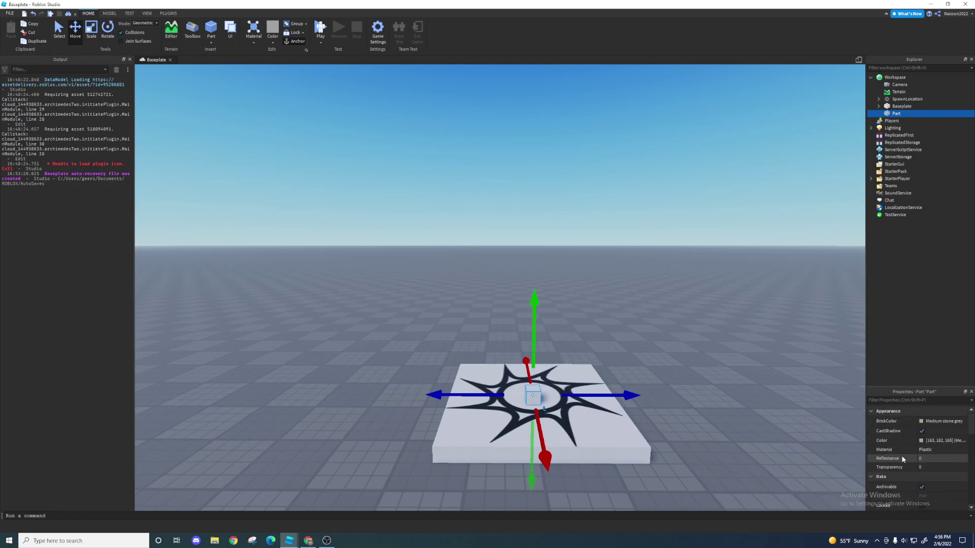
{"action": "left_click_drag", "start_coordinate": [535, 300], "coordinate": [538, 158]}
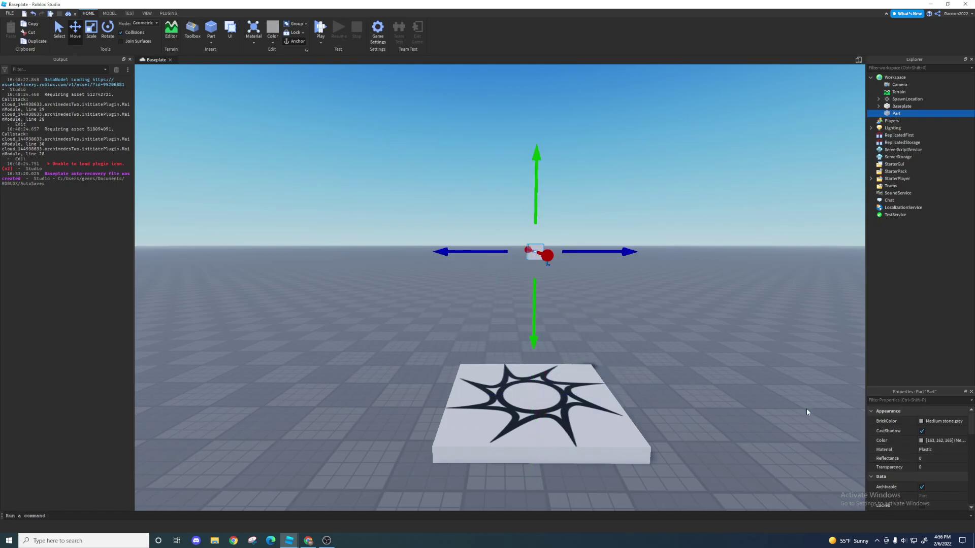
{"action": "left_click", "coordinate": [949, 467]}
{"action": "type", "text": "1"}
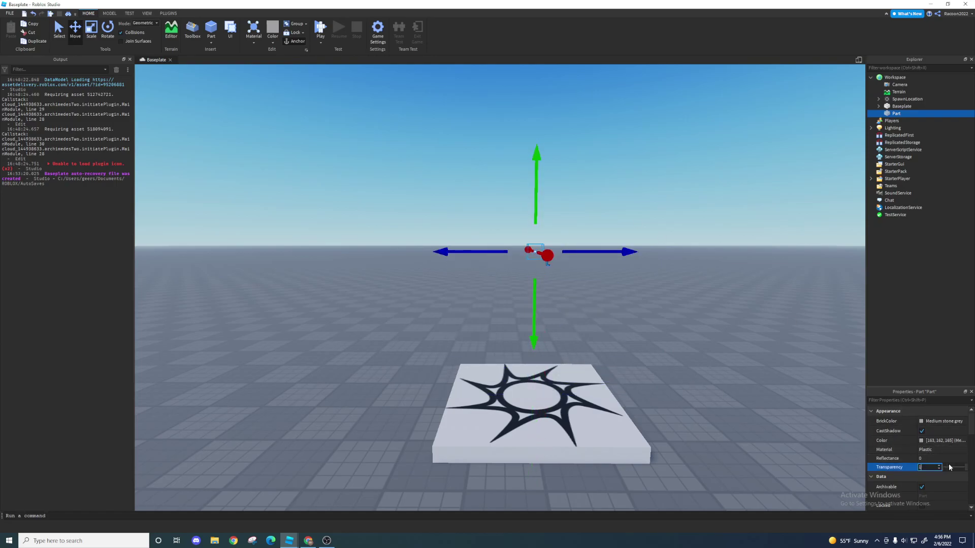
{"action": "key", "text": "Return"}
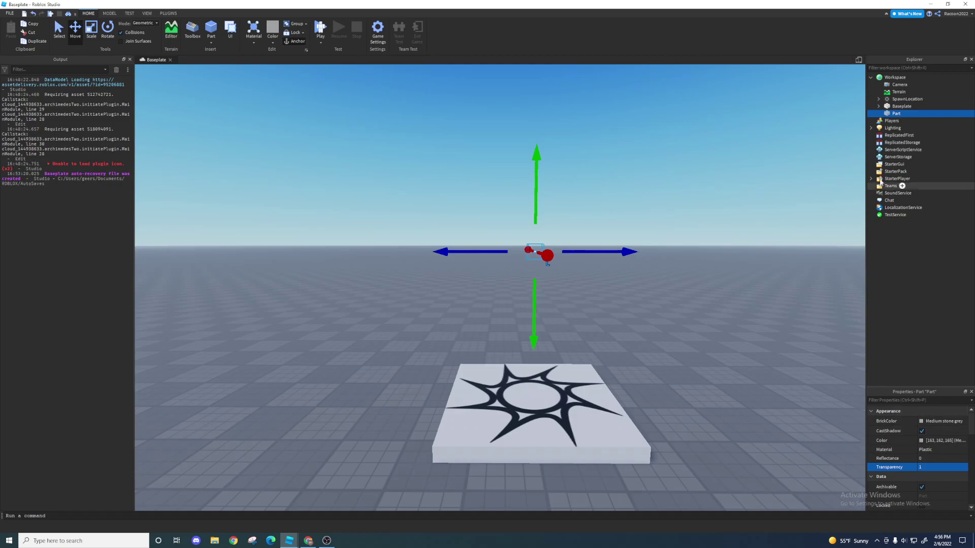
Rename the part as Fireball.
{"action": "right_click", "coordinate": [896, 115]}
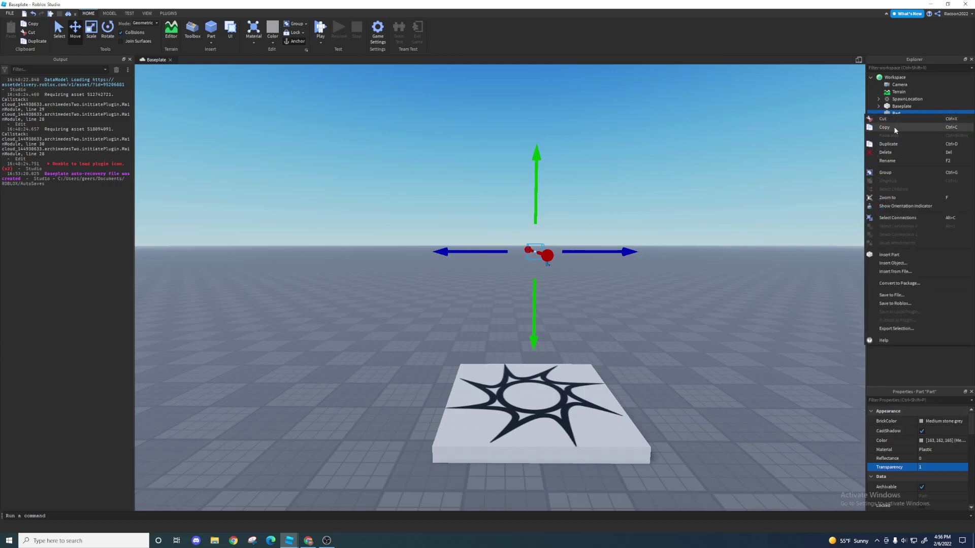
{"action": "left_click", "coordinate": [903, 161]}
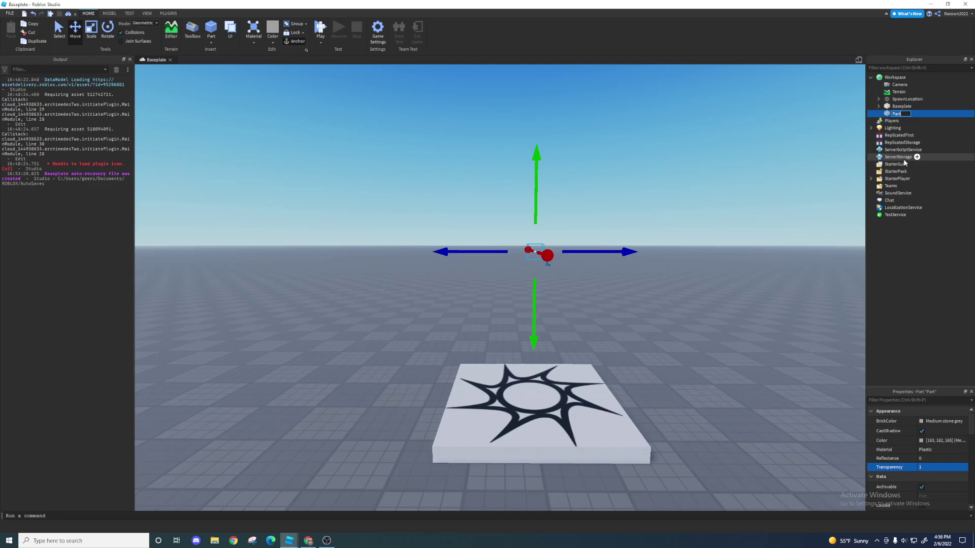
{"action": "type", "text": "Fireball"}
{"action": "key", "text": "Return"}
Add an Attachment to the Fireball part and a ParticleEmitter inside that attachment.
{"action": "left_click", "coordinate": [917, 113]}
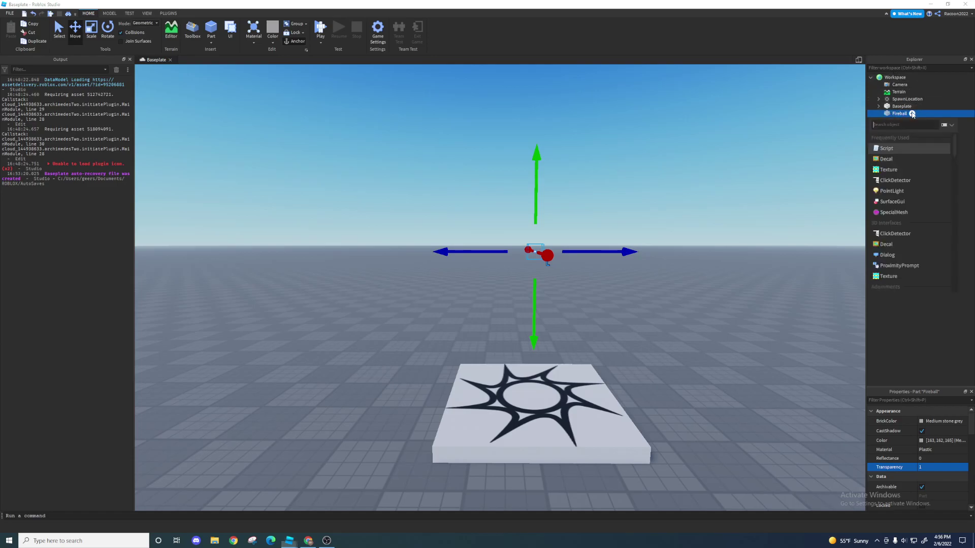
{"action": "left_click", "coordinate": [892, 148]}
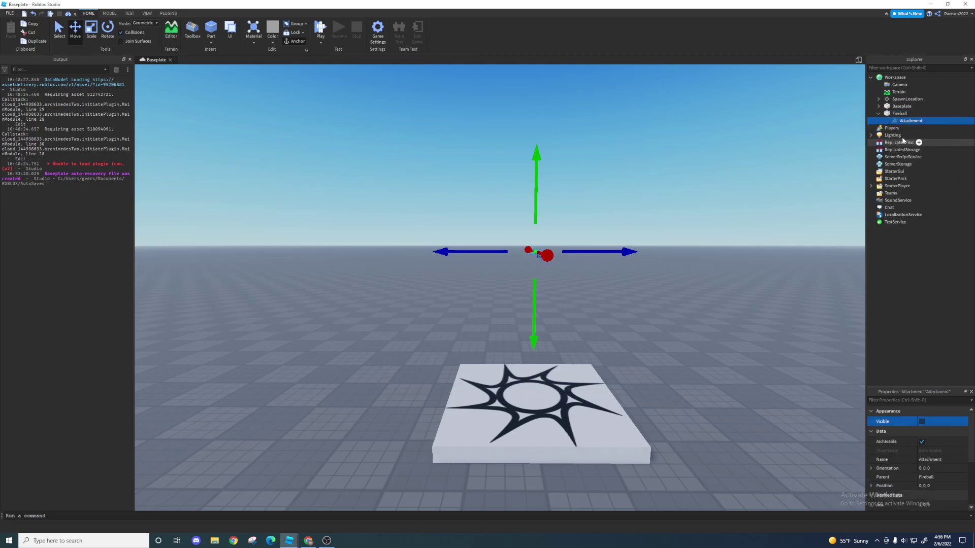
{"action": "left_click", "coordinate": [927, 121]}
{"action": "left_click", "coordinate": [925, 156]}
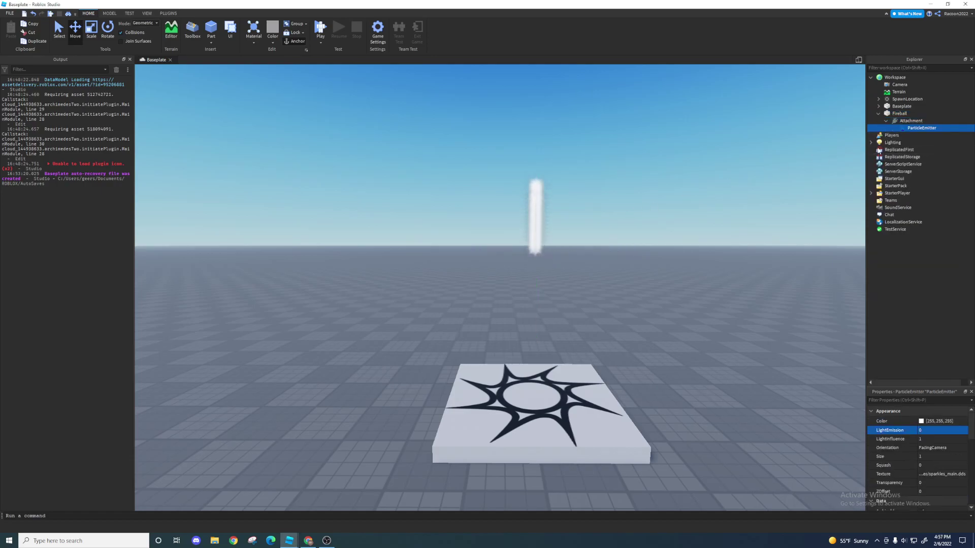
{"action": "left_click", "coordinate": [907, 122]}
{"action": "left_click", "coordinate": [921, 129]}
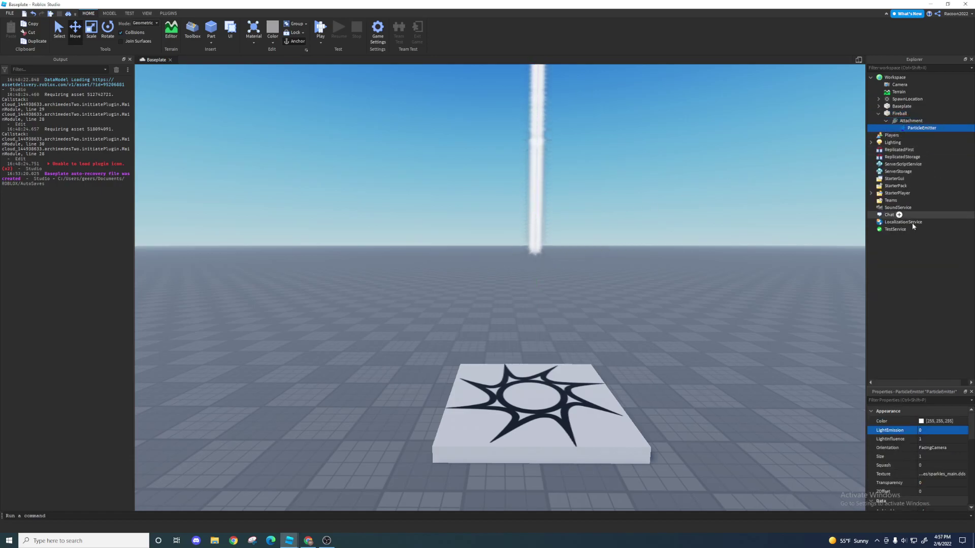
Set the particle emitter's LightInfluence to 0 and its LightEmission to 0.8.
{"action": "left_click", "coordinate": [937, 431]}
{"action": "left_click", "coordinate": [940, 437]}
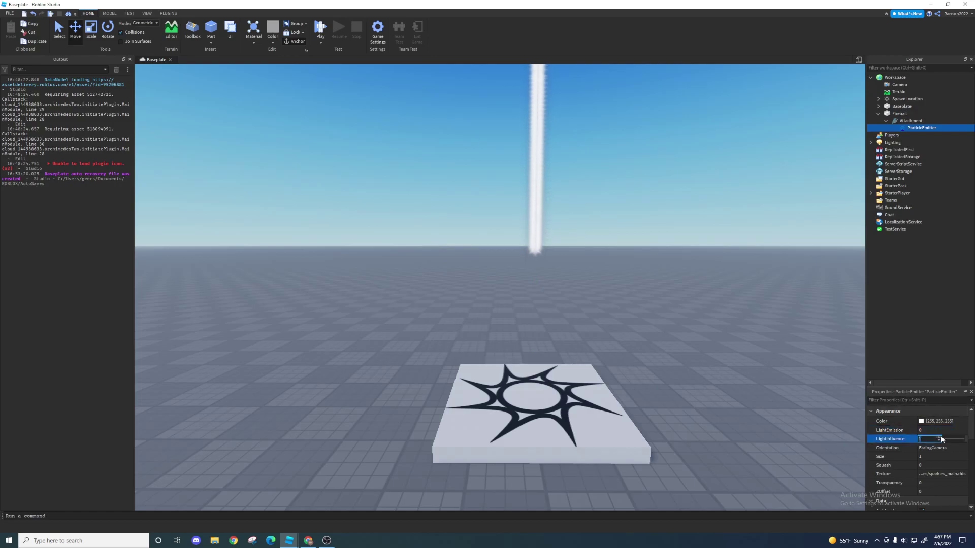
{"action": "type", "text": "0"}
{"action": "key", "text": "Return"}
{"action": "left_click", "coordinate": [941, 436]}
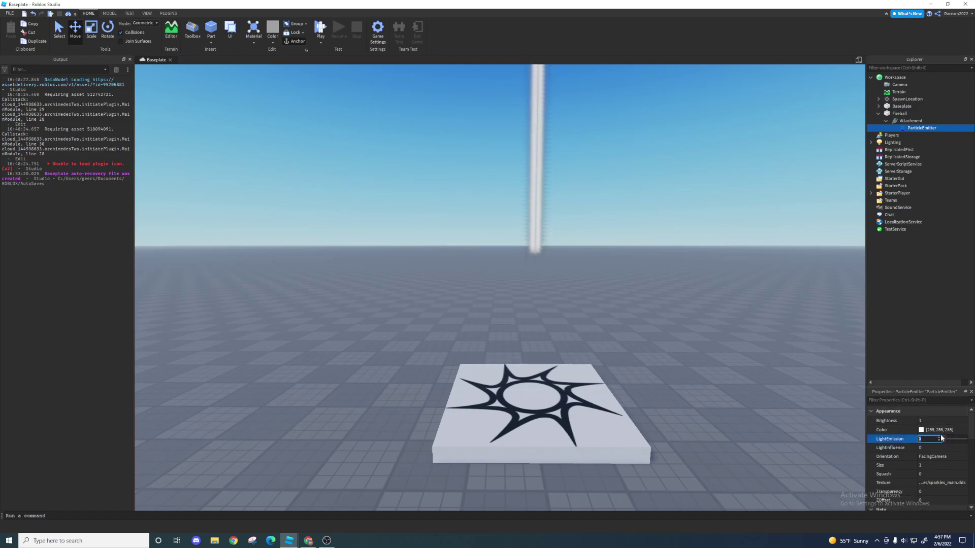
{"action": "type", "text": "0.8"}
{"action": "key", "text": "Return"}
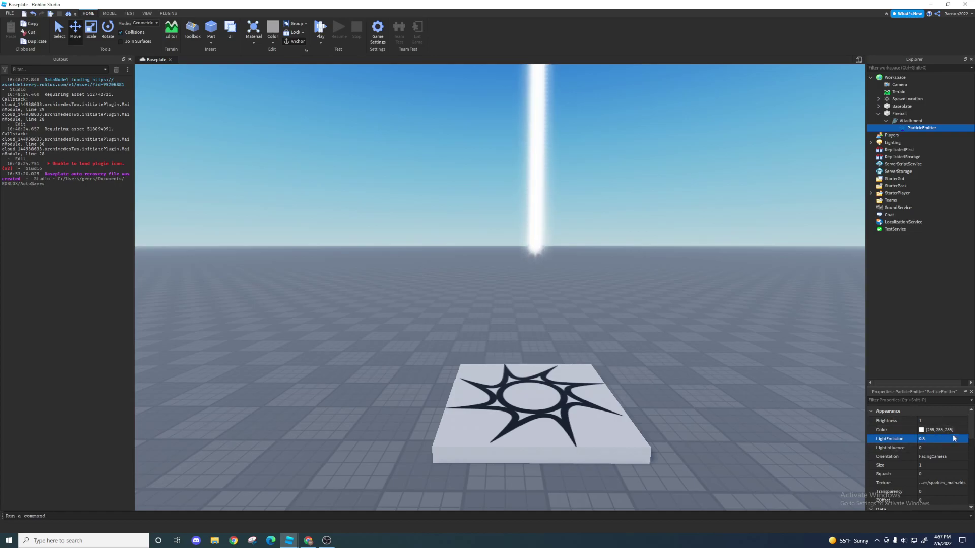
Shape the emitter's Size curve with 0 at both ends and a keypoint of about 1.8 at time 0.13, widened by an envelope.
{"action": "left_click", "coordinate": [947, 465]}
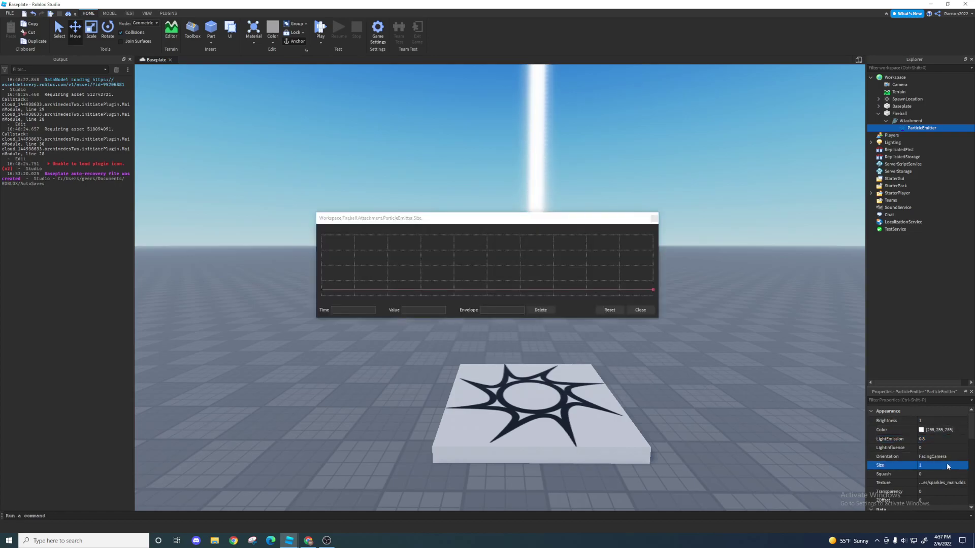
{"action": "left_click_drag", "start_coordinate": [319, 291], "coordinate": [320, 298]}
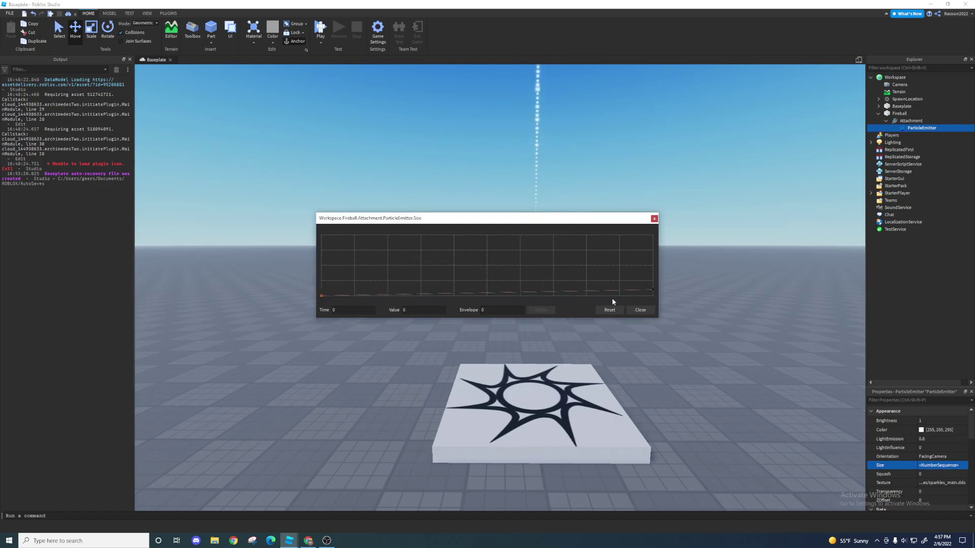
{"action": "left_click_drag", "start_coordinate": [655, 292], "coordinate": [657, 301]}
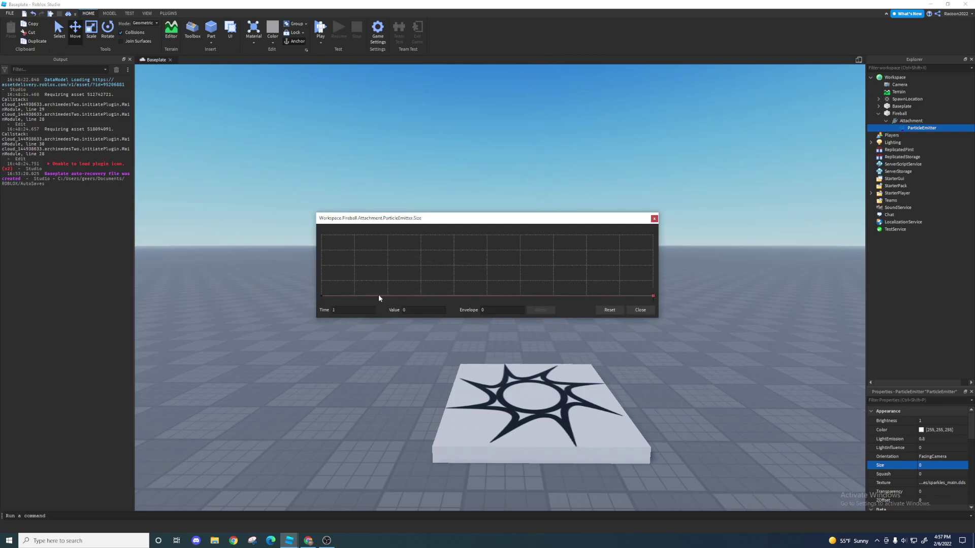
{"action": "left_click_drag", "start_coordinate": [364, 298], "coordinate": [365, 287]}
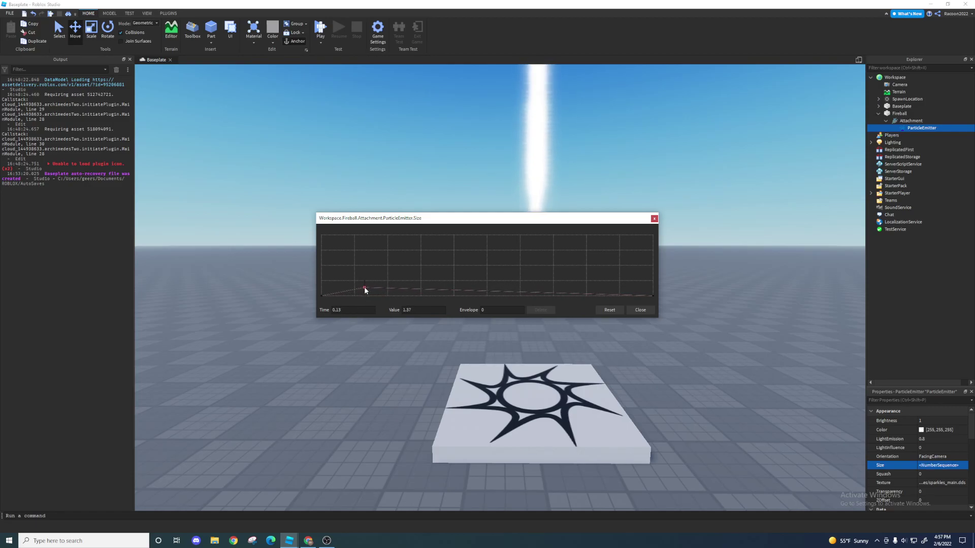
{"action": "left_click", "coordinate": [364, 288]}
{"action": "left_click_drag", "start_coordinate": [364, 289], "coordinate": [365, 286]}
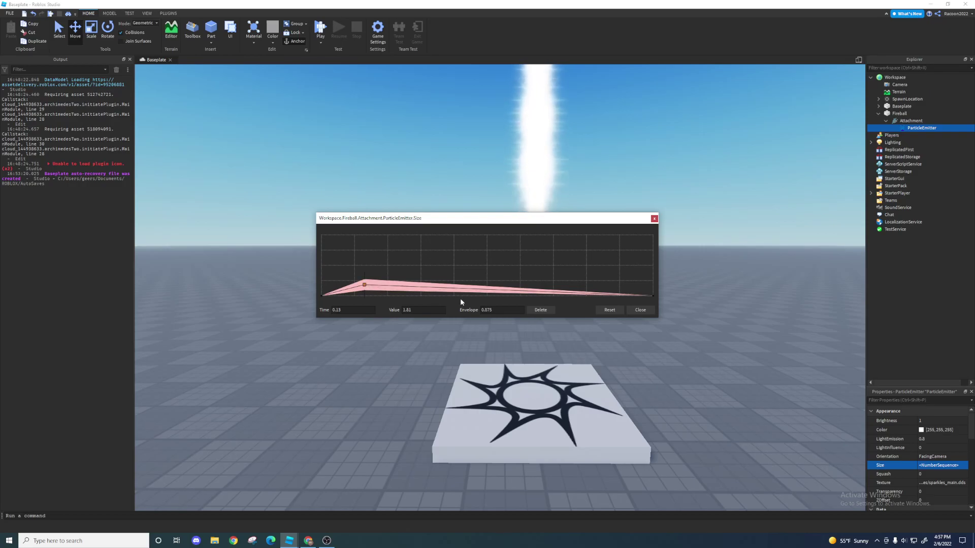
{"action": "left_click", "coordinate": [640, 310]}
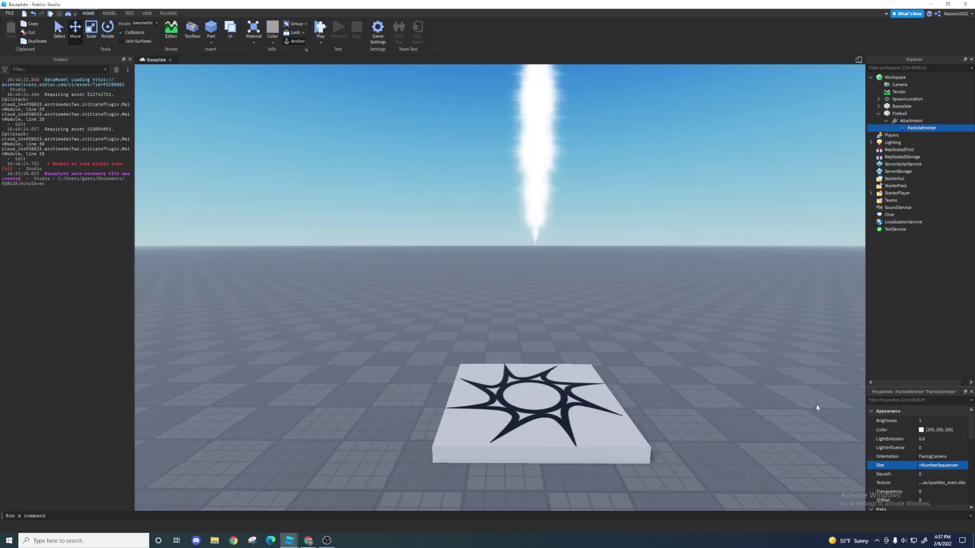
Set the particle emitter's Lifetime range to 0.2, 0.6.
{"action": "scroll", "coordinate": [916, 438], "scroll_direction": "down", "scroll_amount": 5}
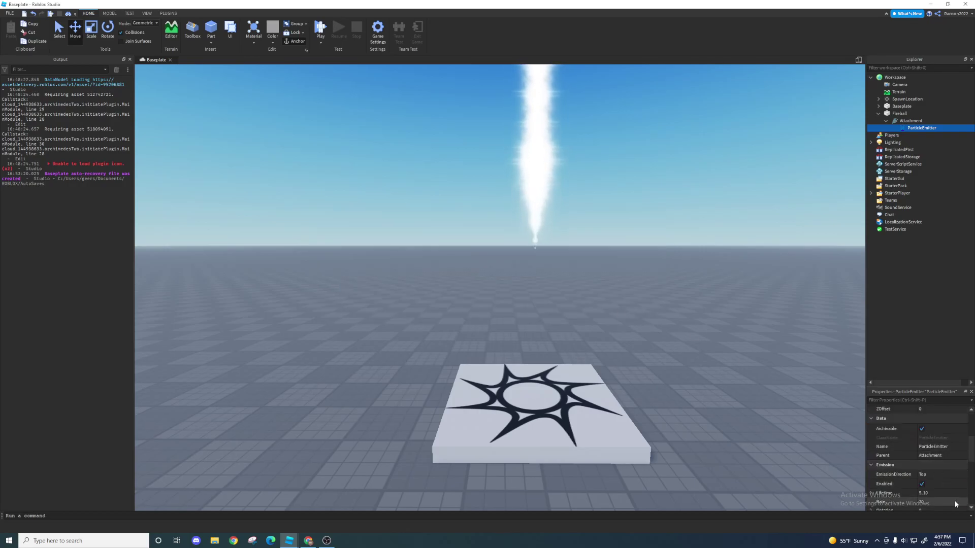
{"action": "left_click", "coordinate": [927, 493]}
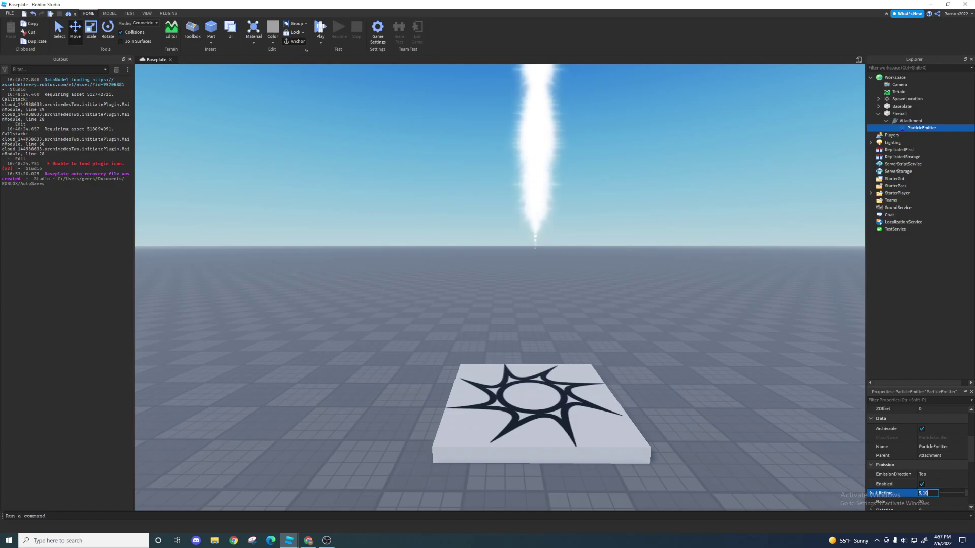
{"action": "key", "text": "Return"}
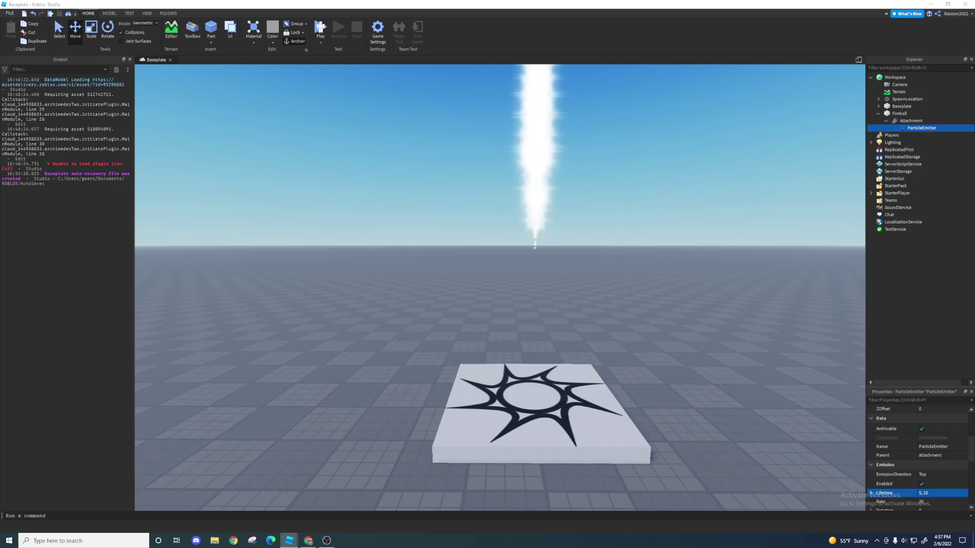
{"action": "left_click", "coordinate": [933, 493]}
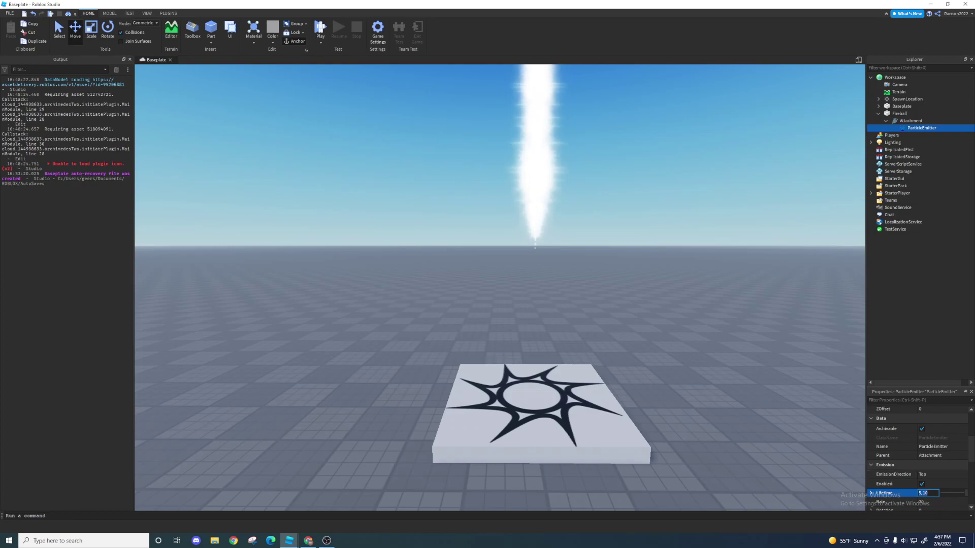
{"action": "key", "text": "Return"}
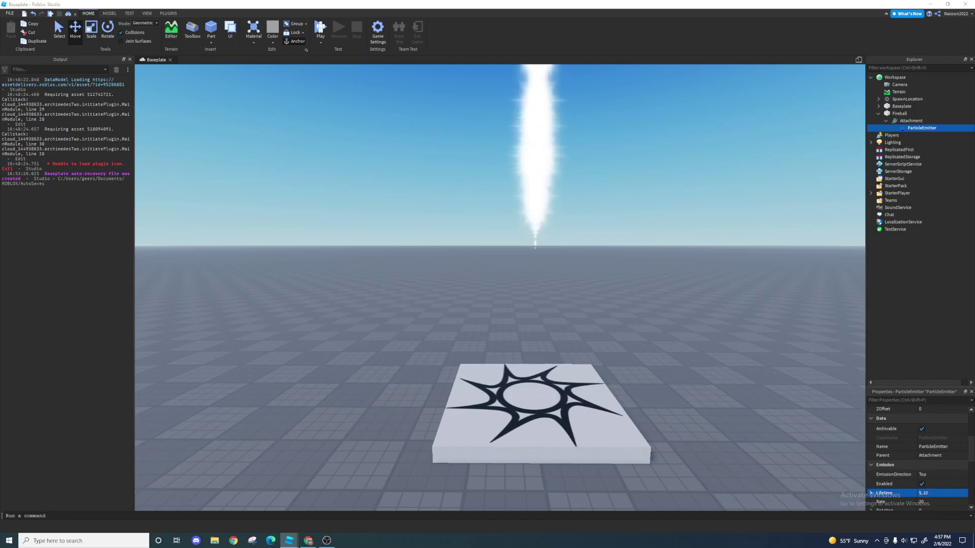
{"action": "left_click", "coordinate": [929, 493]}
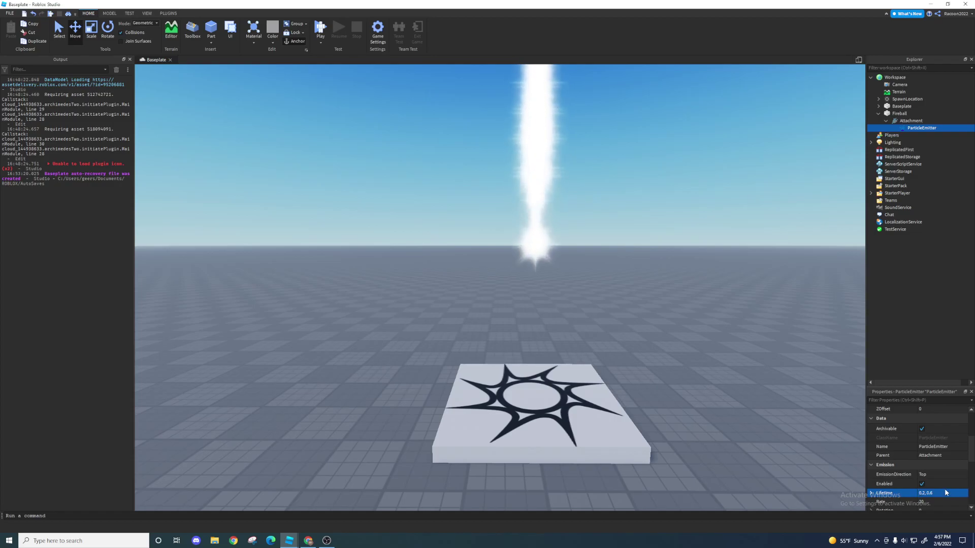
Set the particle emitter's emission Rate to 1000.
{"action": "scroll", "coordinate": [714, 323], "scroll_direction": "up", "scroll_amount": 3}
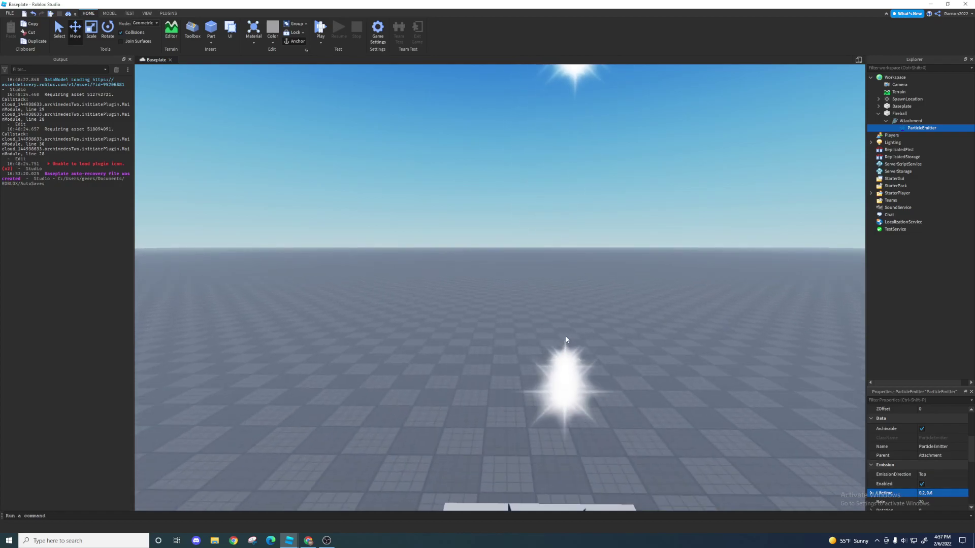
{"action": "scroll", "coordinate": [657, 339], "scroll_direction": "down", "scroll_amount": 4}
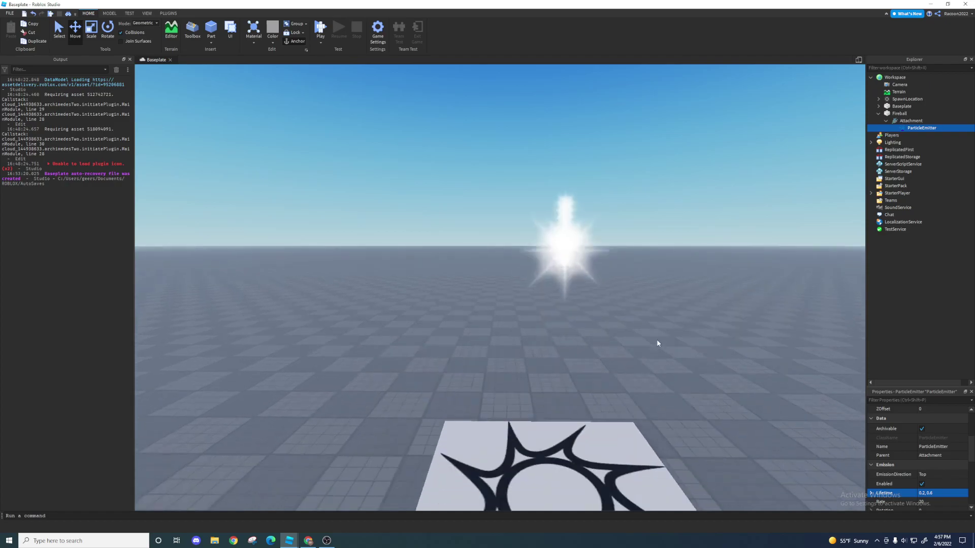
{"action": "scroll", "coordinate": [659, 321], "scroll_direction": "down", "scroll_amount": 4}
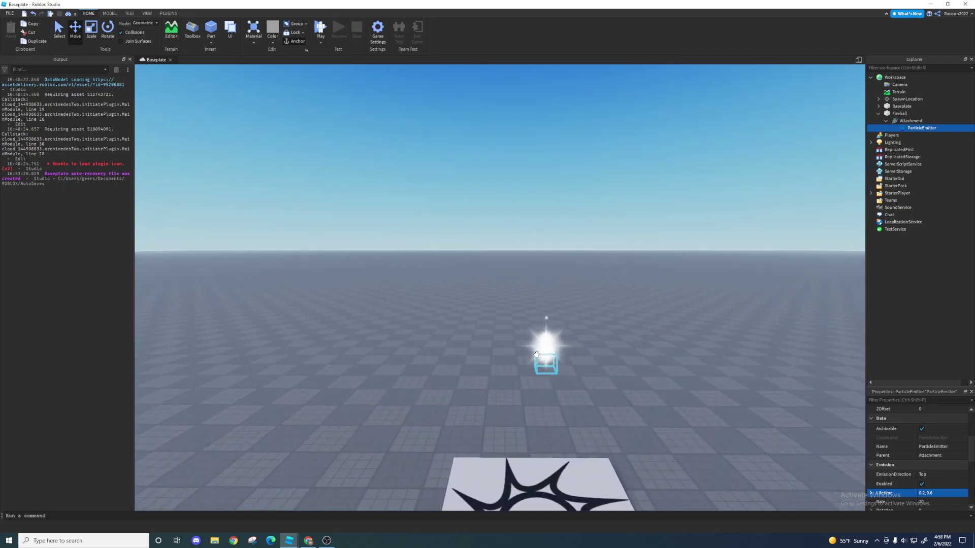
{"action": "key", "text": "q"}
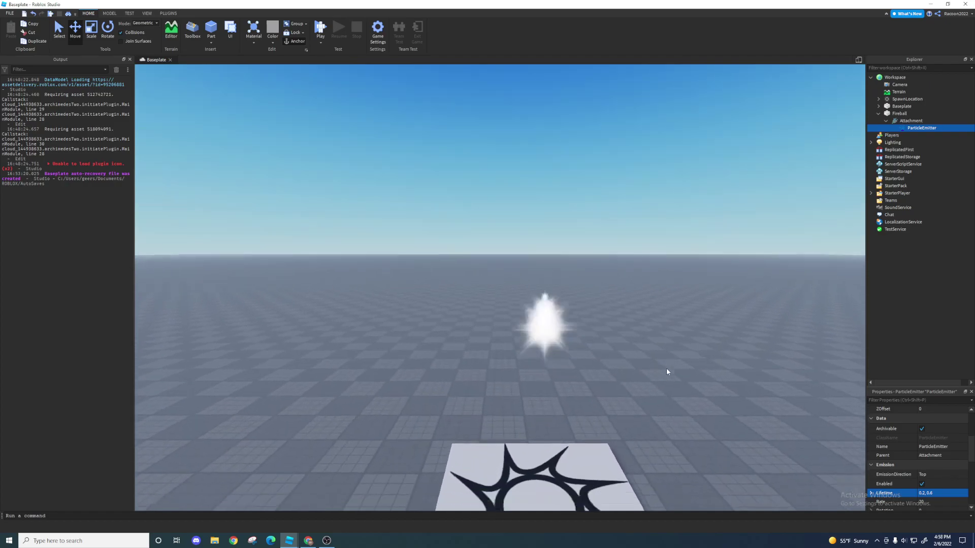
{"action": "right_click_drag", "start_coordinate": [763, 390], "coordinate": [813, 390]}
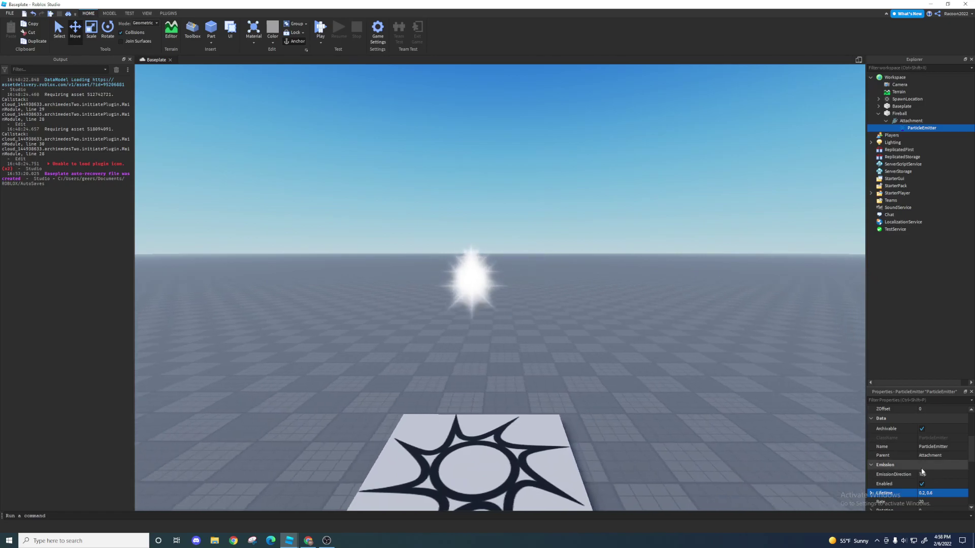
{"action": "left_click", "coordinate": [943, 502]}
{"action": "type", "text": "1000"}
{"action": "key", "text": "Return"}
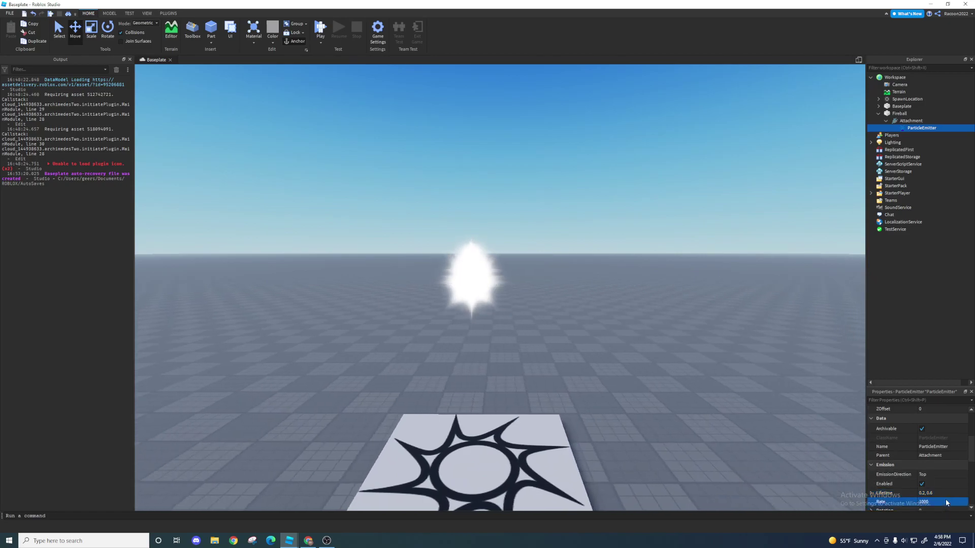
Set the emitter's Rotation range to -360, 360 and its RotSpeed range to 20, 30.
{"action": "scroll", "coordinate": [945, 498], "scroll_direction": "down", "scroll_amount": 2}
{"action": "left_click", "coordinate": [930, 465]}
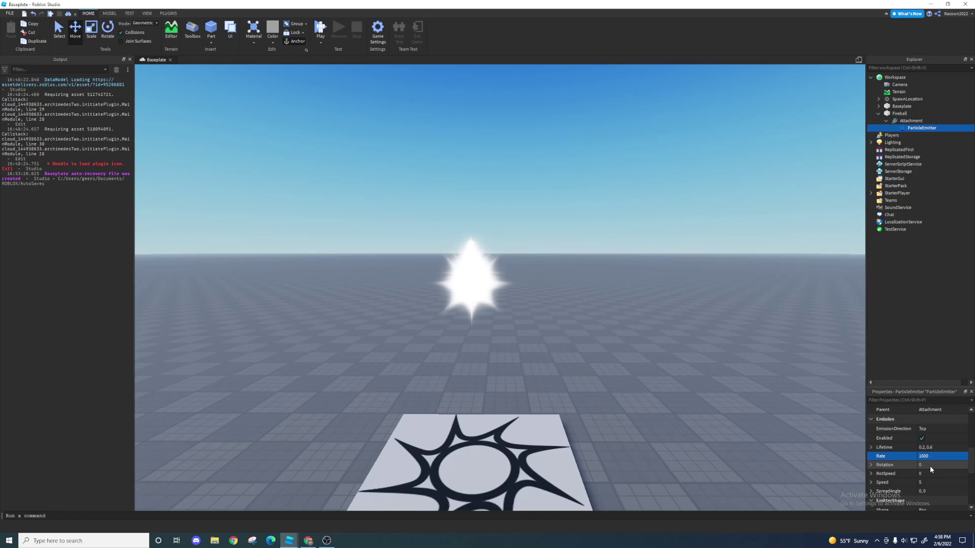
{"action": "type", "text": "-360,360"}
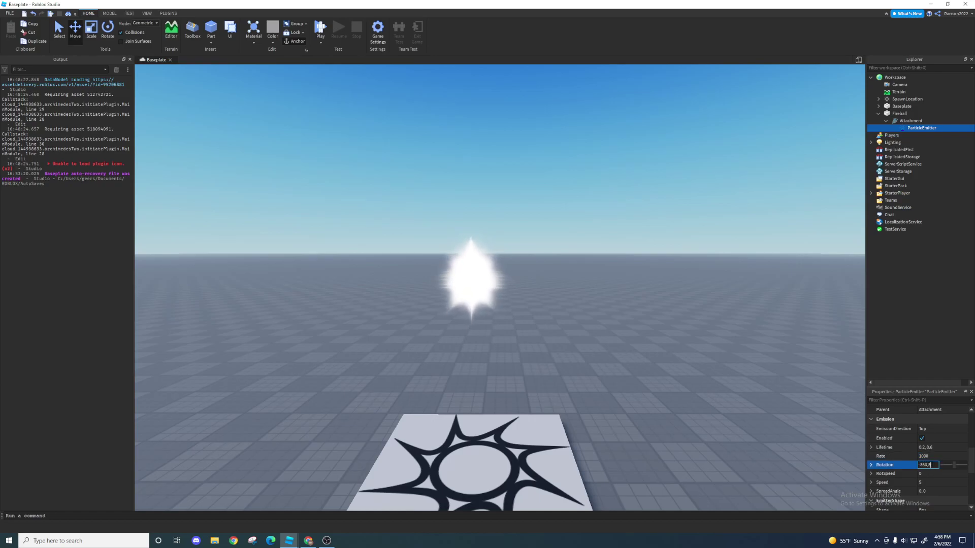
{"action": "key", "text": "Return"}
{"action": "left_click", "coordinate": [929, 473]}
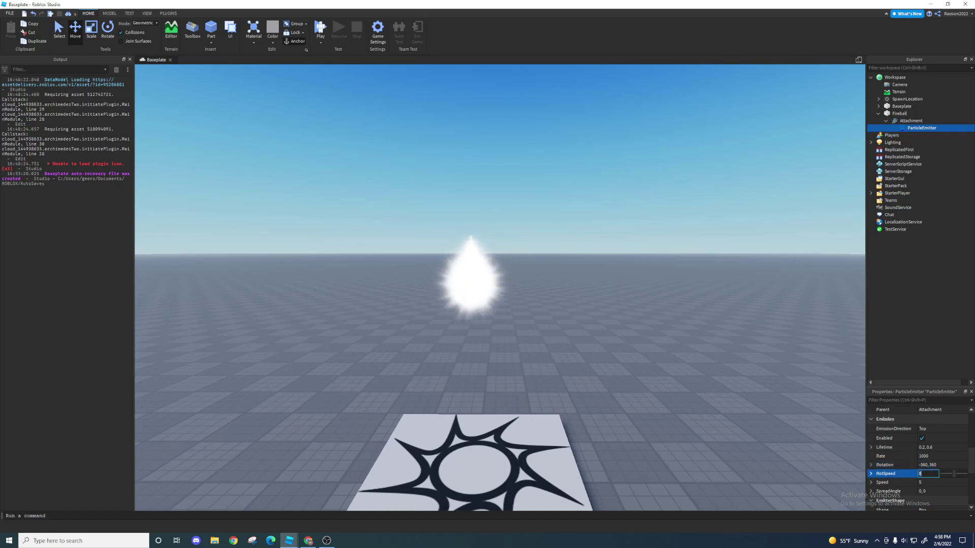
{"action": "type", "text": "20,30"}
{"action": "key", "text": "Return"}
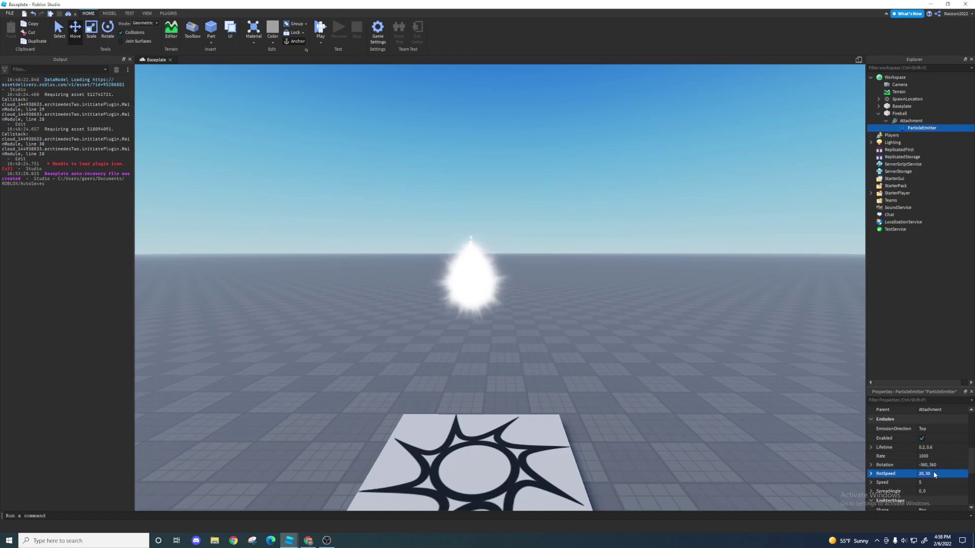
Set the particle emitter's Speed range to 1, 10.
{"action": "scroll", "coordinate": [921, 478], "scroll_direction": "down", "scroll_amount": 3}
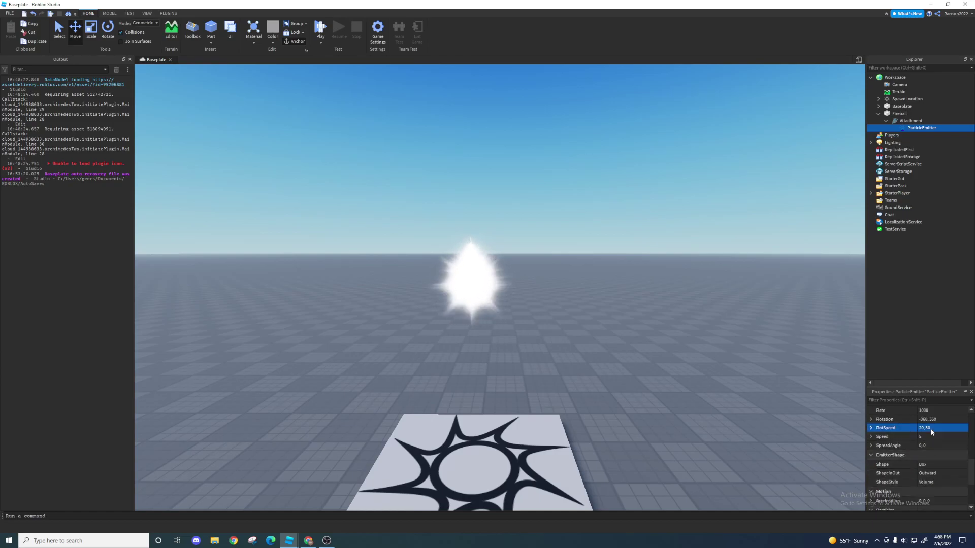
{"action": "left_click", "coordinate": [930, 437]}
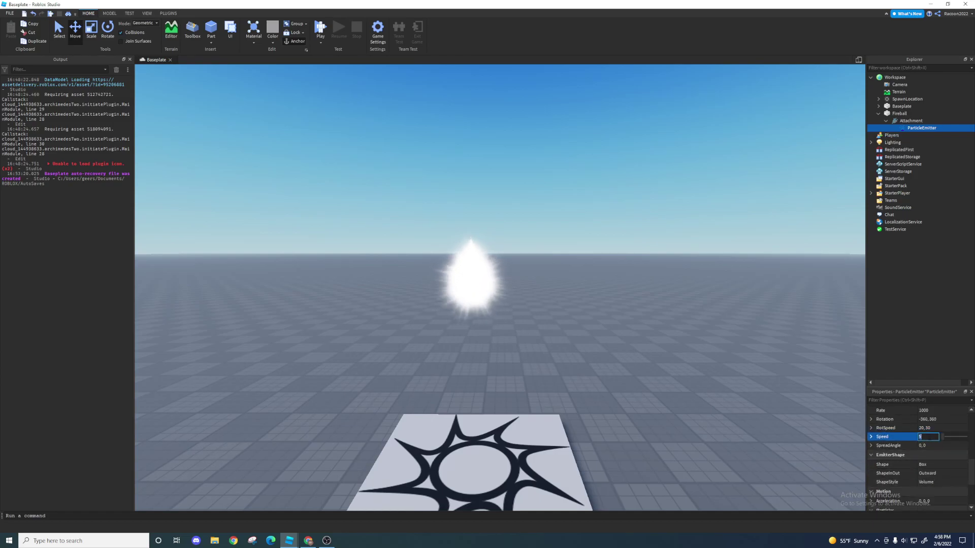
{"action": "type", "text": "1,10"}
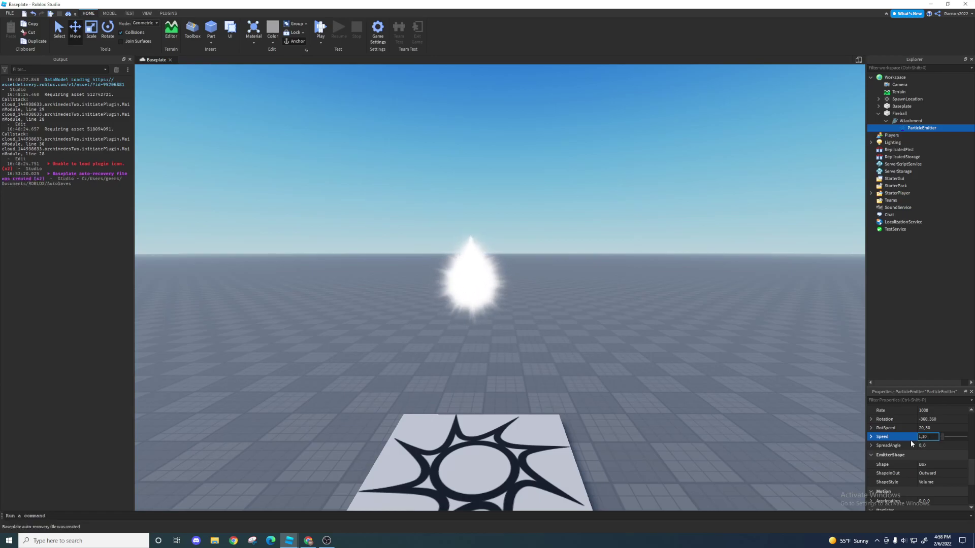
{"action": "key", "text": "Return"}
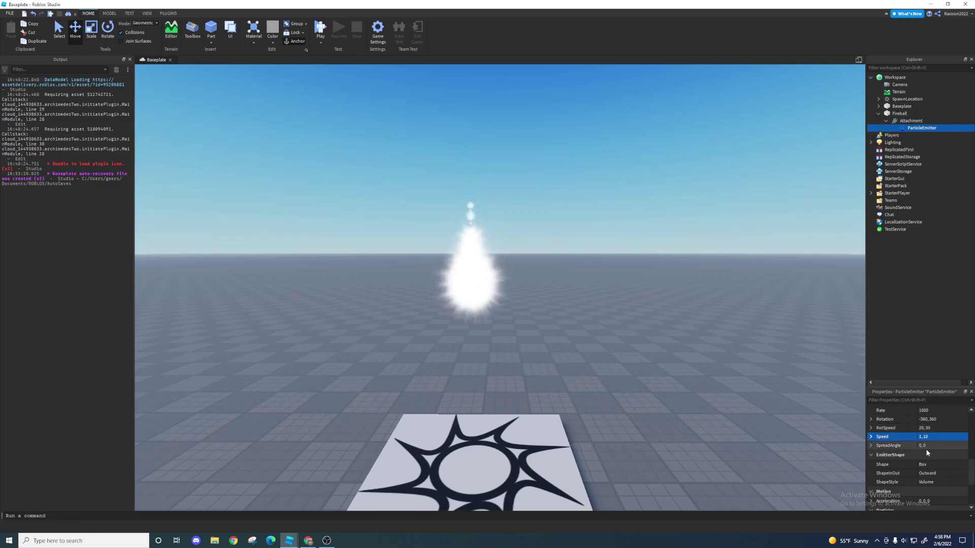
Set the particle emitter's SpreadAngle to -360, 360.
{"action": "left_click", "coordinate": [940, 445]}
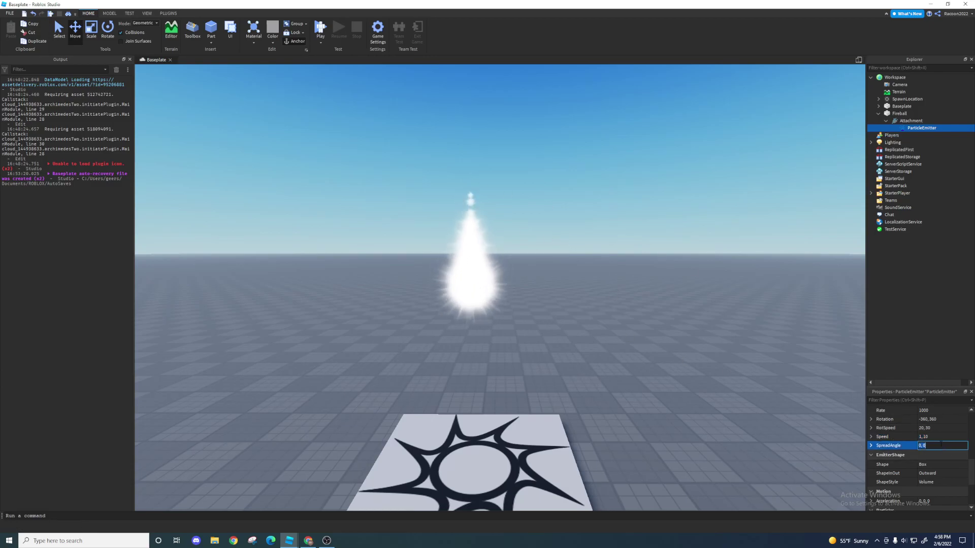
{"action": "type", "text": "360"}
{"action": "key", "text": "BackSpace"}
{"action": "key", "text": "BackSpace"}
{"action": "key", "text": "BackSpace"}
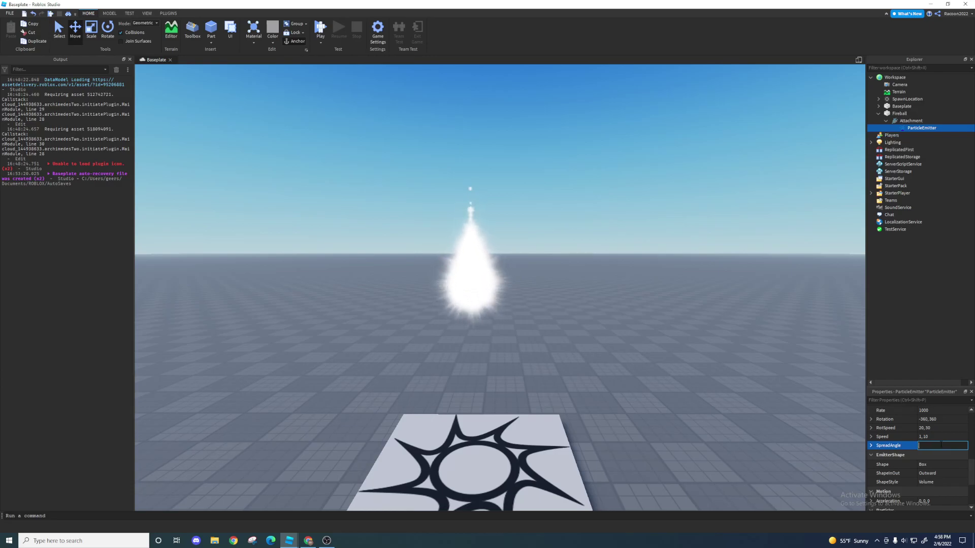
{"action": "type", "text": "-360,m360"}
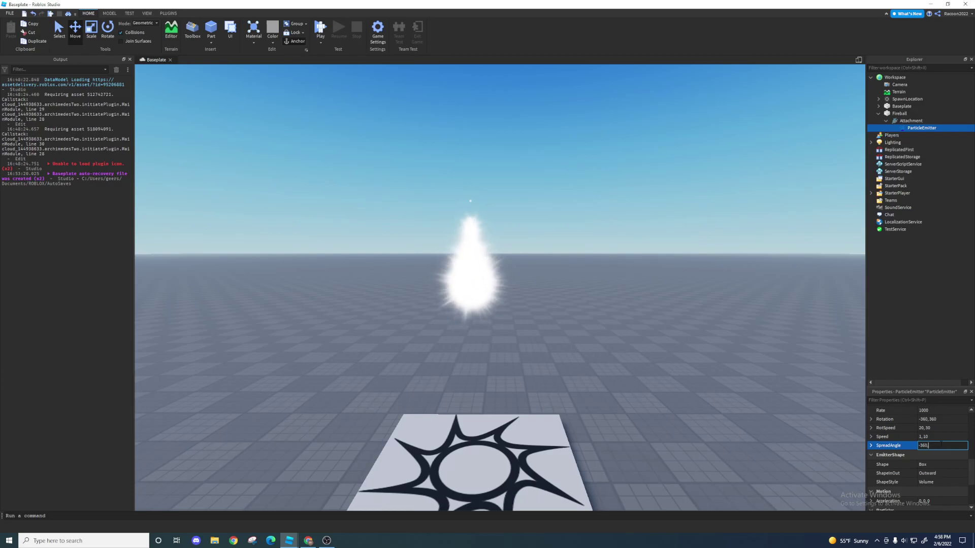
{"action": "key", "text": "Return"}
Examine the particle burst above the spawn platform from different distances and heights.
{"action": "key", "text": "a"}
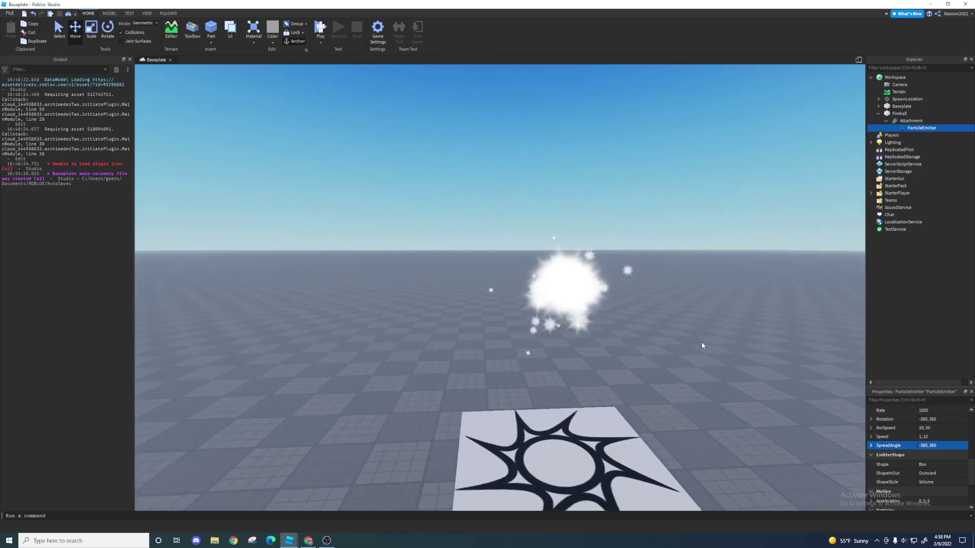
{"action": "key", "text": "d"}
{"action": "right_click_drag", "start_coordinate": [702, 343], "coordinate": [702, 342]}
{"action": "key", "text": "e"}
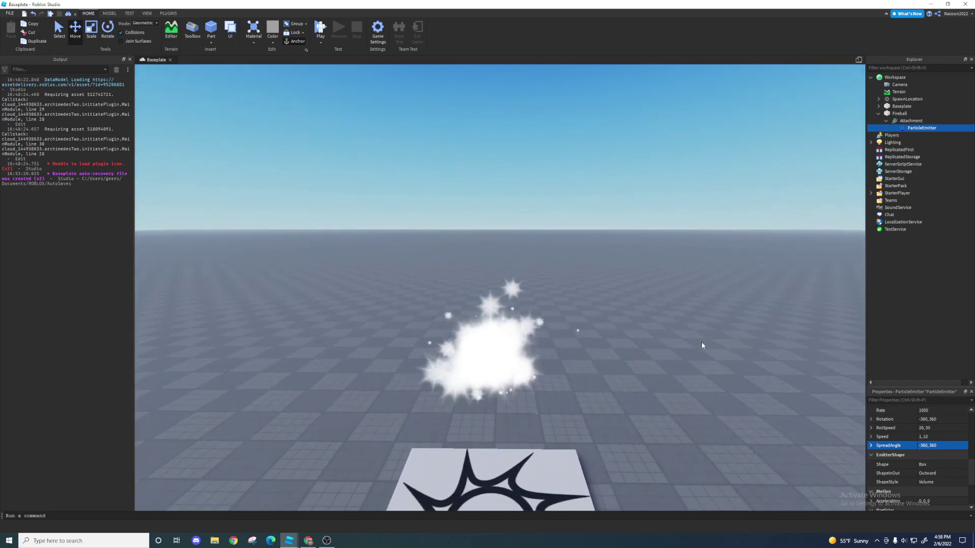
{"action": "key", "text": "s"}
{"action": "key", "text": "q"}
{"action": "key", "text": "w"}
{"action": "key", "text": "w"}
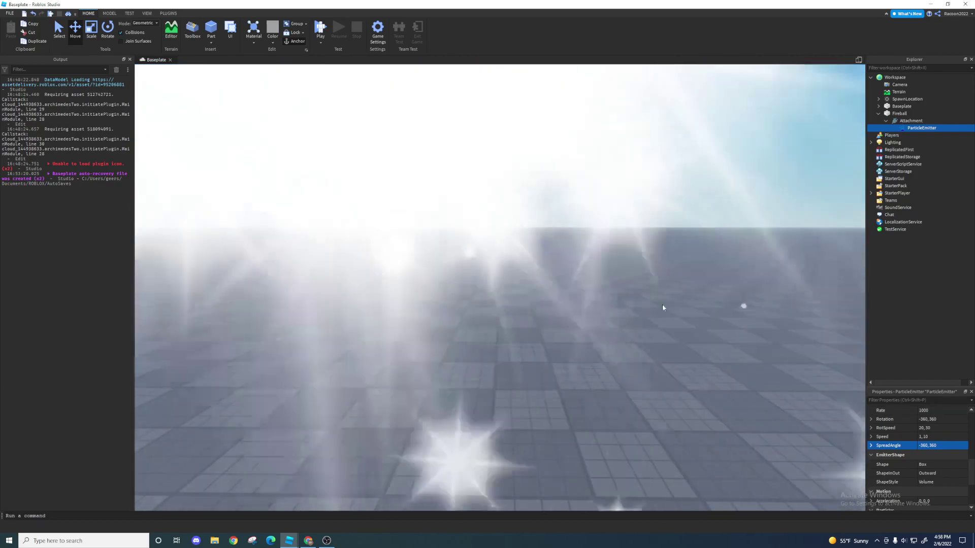
{"action": "key", "text": "s"}
{"action": "key", "text": "e"}
{"action": "key", "text": "a"}
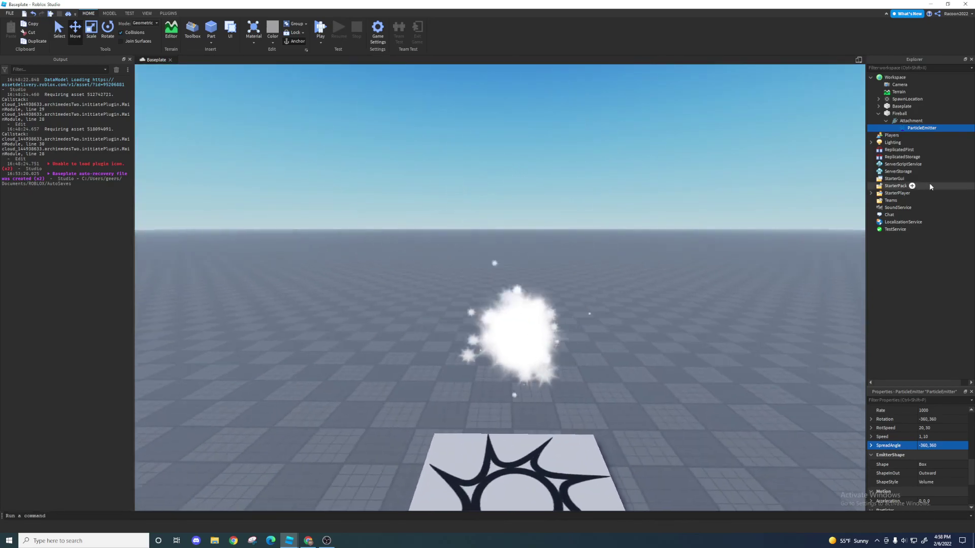
{"action": "key", "text": "d"}
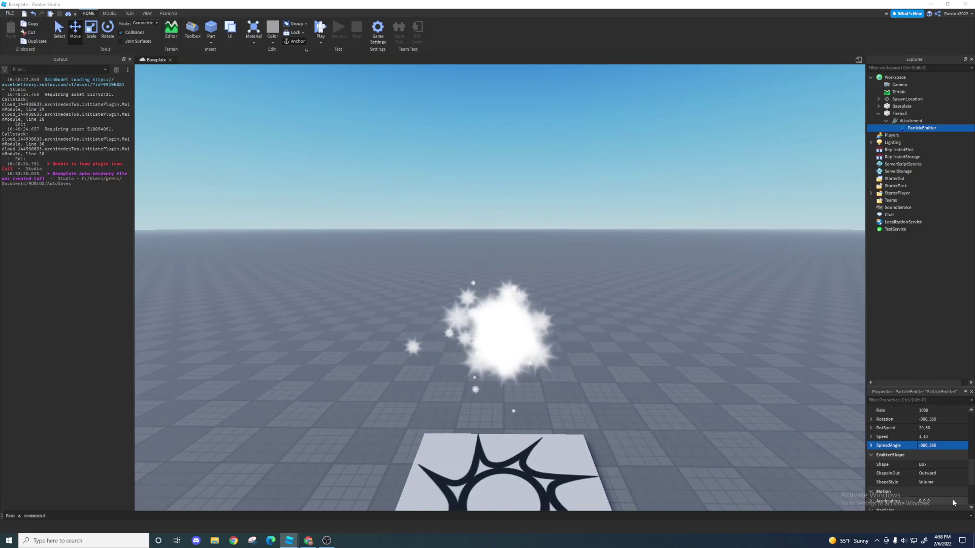
Replace the particle emitter's Texture with the copied rbxassetid image asset.
{"action": "scroll", "coordinate": [952, 498], "scroll_direction": "up", "scroll_amount": 5}
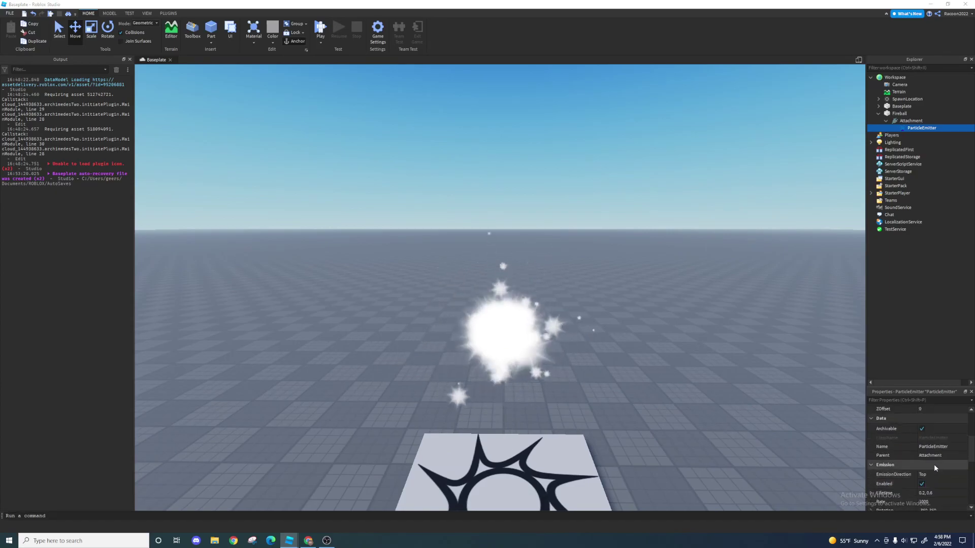
{"action": "scroll", "coordinate": [933, 462], "scroll_direction": "up", "scroll_amount": 2}
{"action": "left_click", "coordinate": [931, 438]}
{"action": "key", "text": "ctrl+v"}
{"action": "key", "text": "Return"}
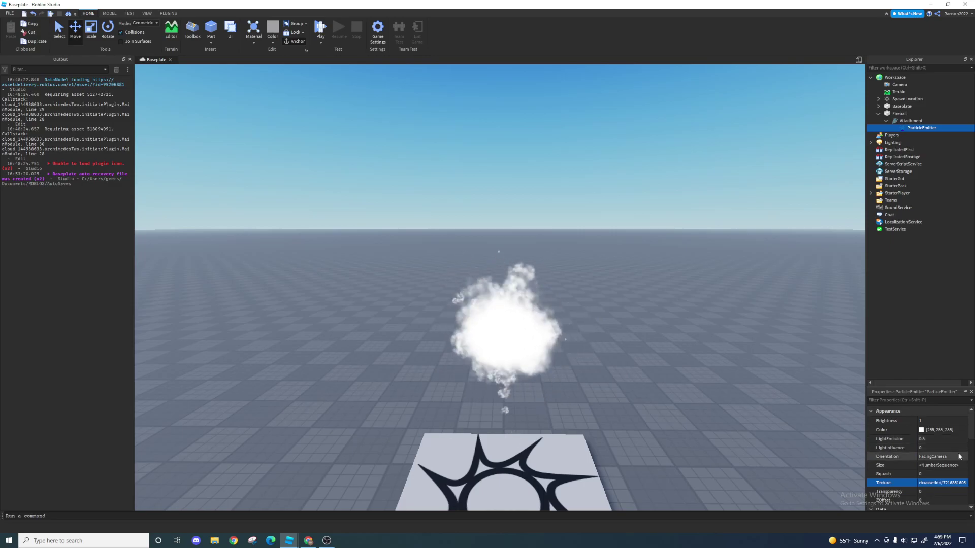
Set the starting color of the particle emitter's Color gradient to orange, #ffaa00.
{"action": "scroll", "coordinate": [954, 464], "scroll_direction": "down", "scroll_amount": 3}
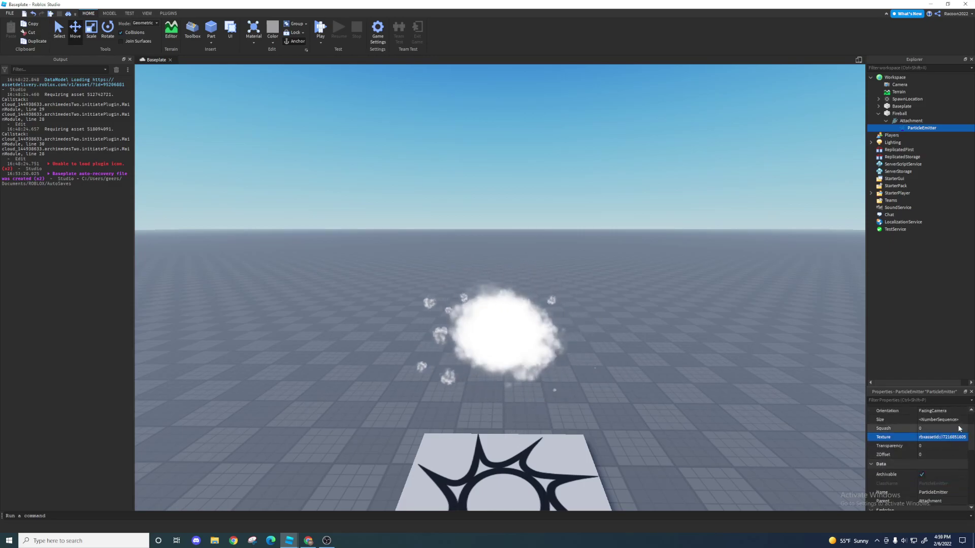
{"action": "scroll", "coordinate": [959, 423], "scroll_direction": "up", "scroll_amount": 3}
{"action": "left_click", "coordinate": [938, 430]}
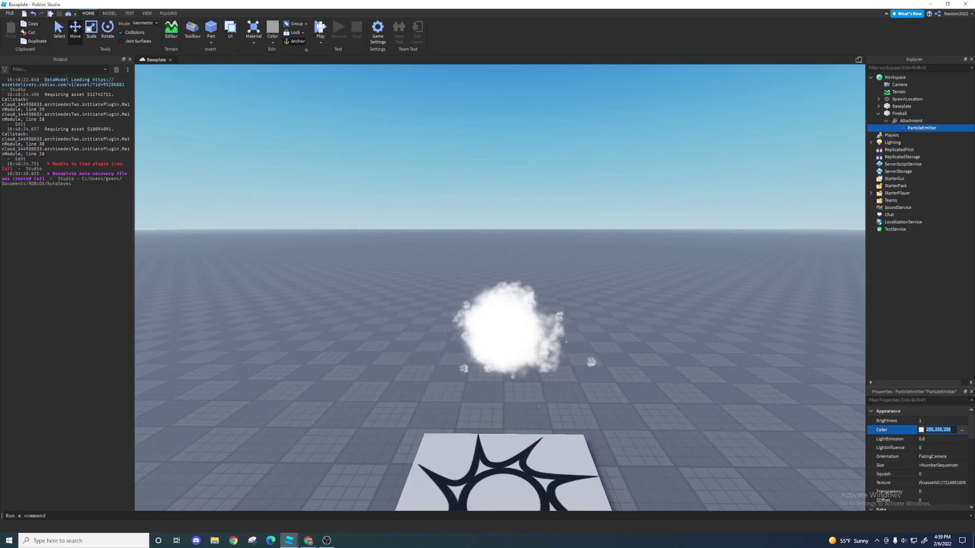
{"action": "key", "text": "Return"}
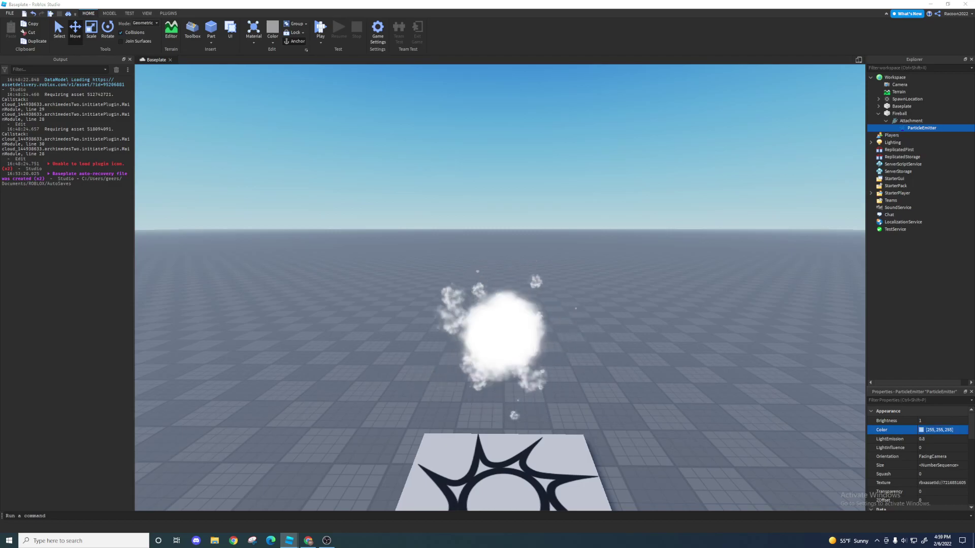
{"action": "left_click", "coordinate": [962, 432]}
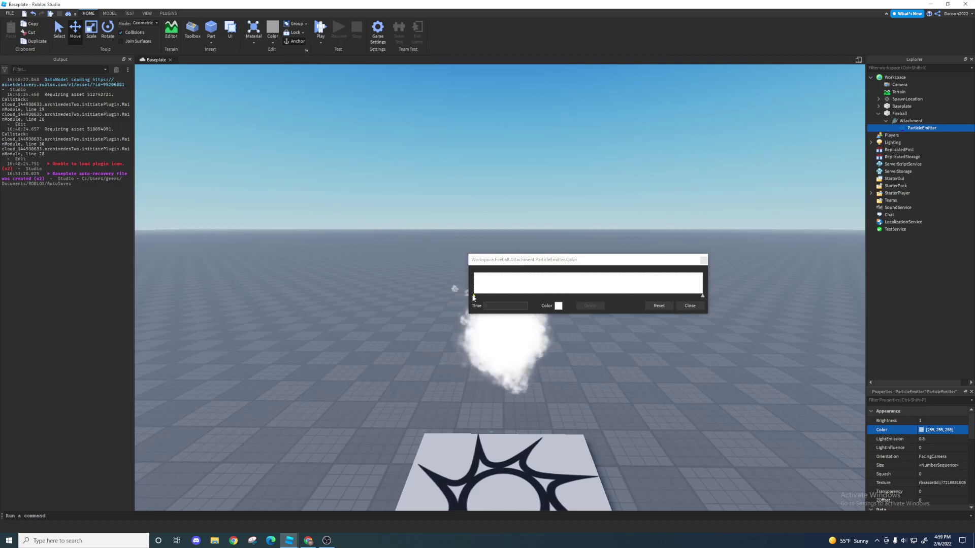
{"action": "left_click", "coordinate": [558, 306]}
{"action": "left_click", "coordinate": [554, 208]}
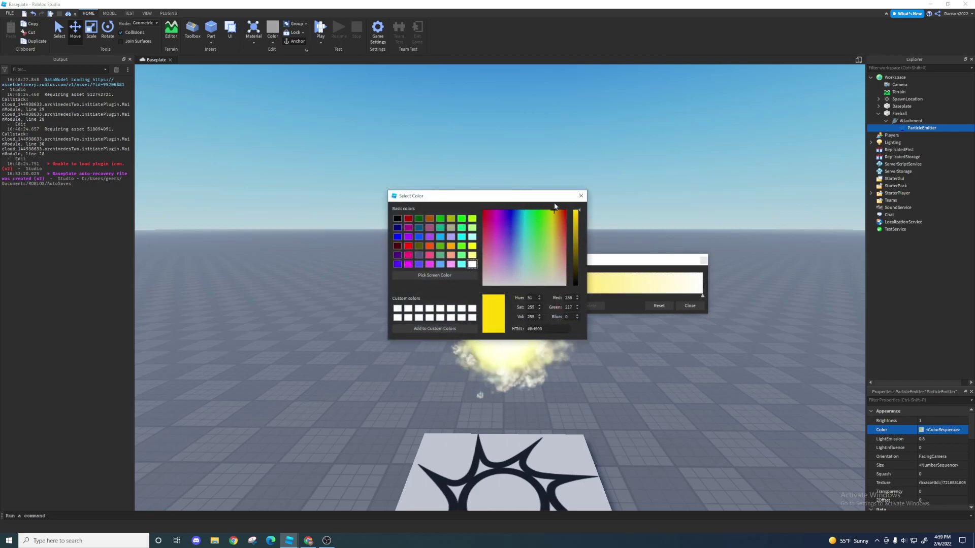
{"action": "left_click", "coordinate": [556, 204]}
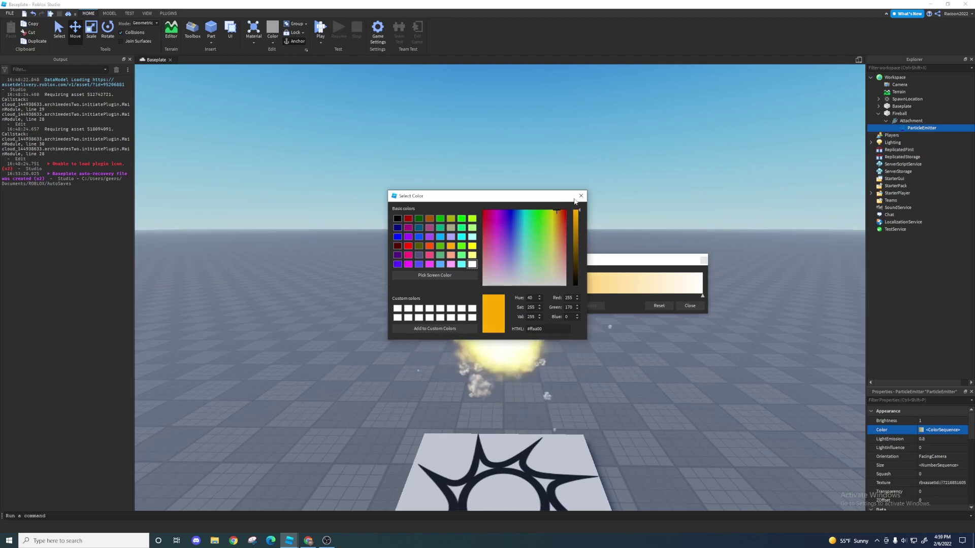
{"action": "left_click", "coordinate": [580, 197]}
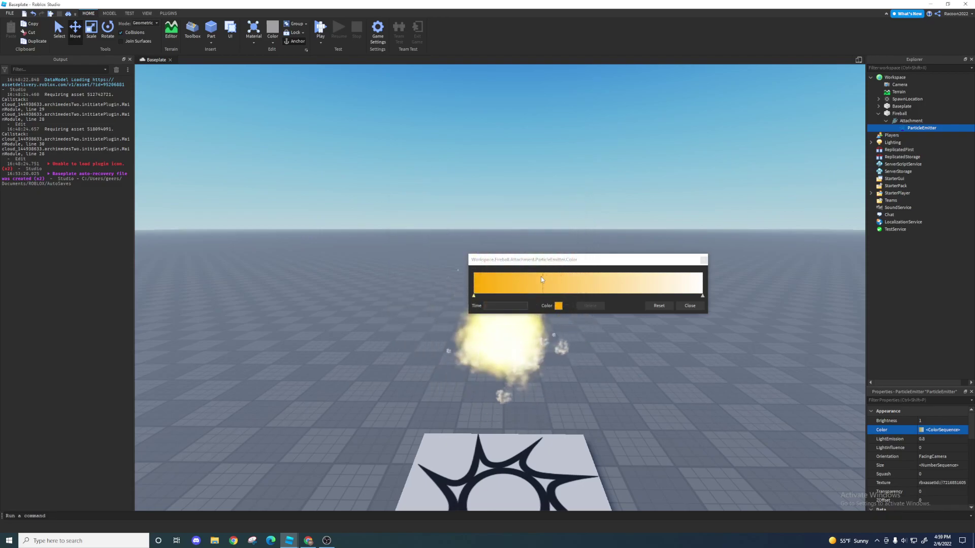
Add a keypoint near the start of the color gradient, removing the surplus one beside it, and color it red, #ff2a00.
{"action": "left_click", "coordinate": [501, 281]}
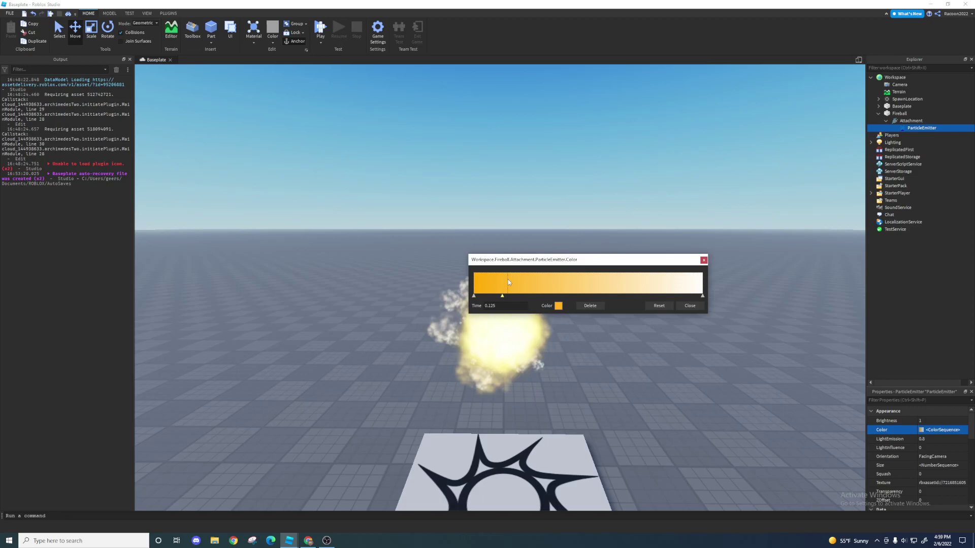
{"action": "left_click", "coordinate": [512, 281]}
{"action": "left_click", "coordinate": [503, 296]}
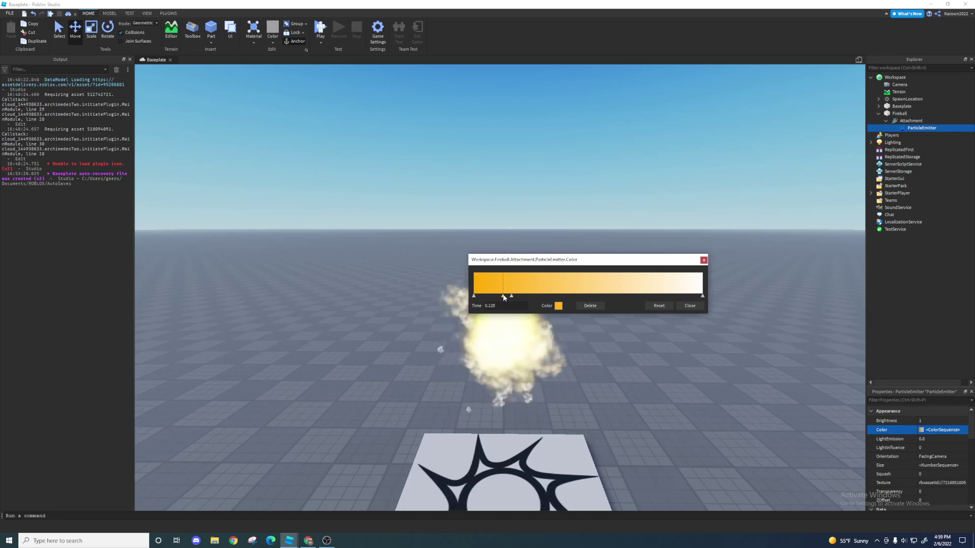
{"action": "left_click", "coordinate": [582, 305]}
{"action": "left_click_drag", "start_coordinate": [512, 296], "coordinate": [511, 298]}
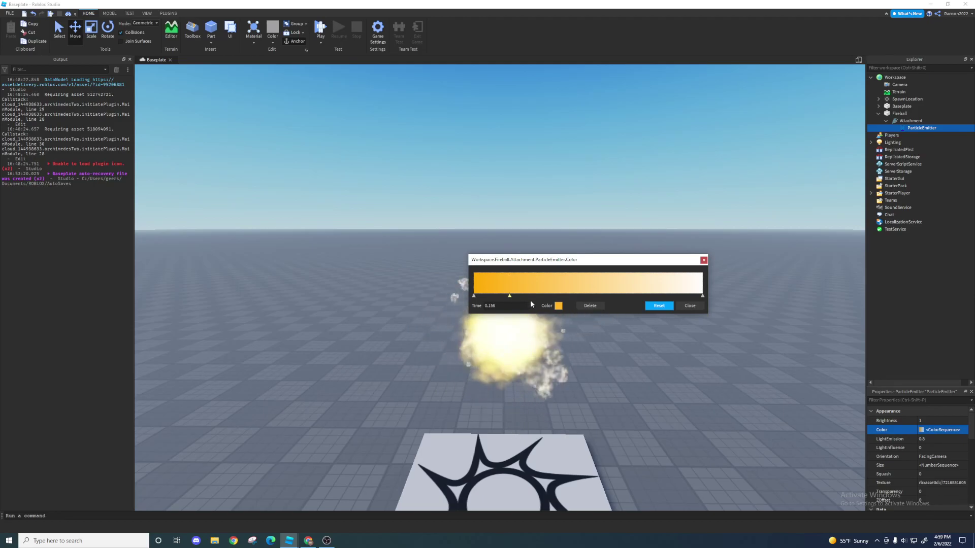
{"action": "left_click", "coordinate": [558, 306]}
{"action": "left_click", "coordinate": [563, 199]}
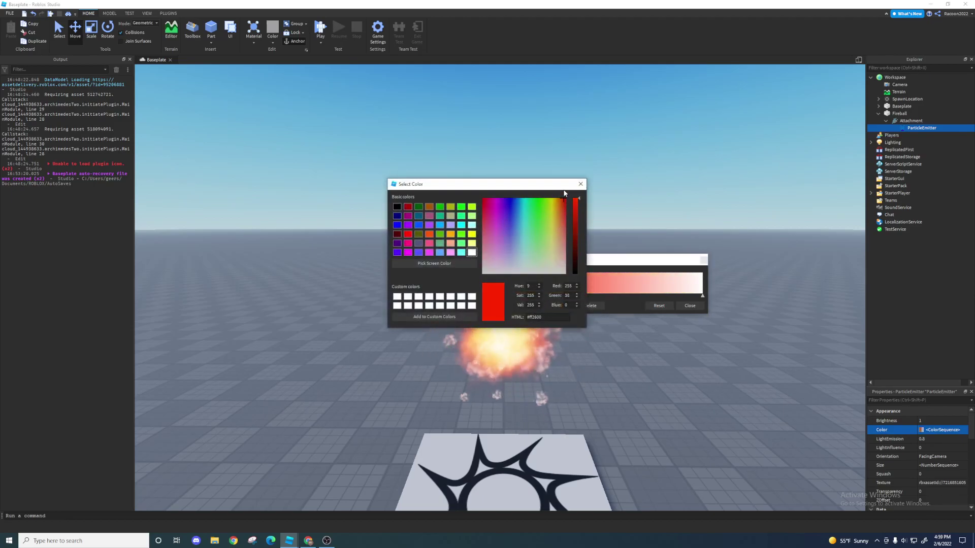
{"action": "left_click_drag", "start_coordinate": [564, 191], "coordinate": [564, 192]}
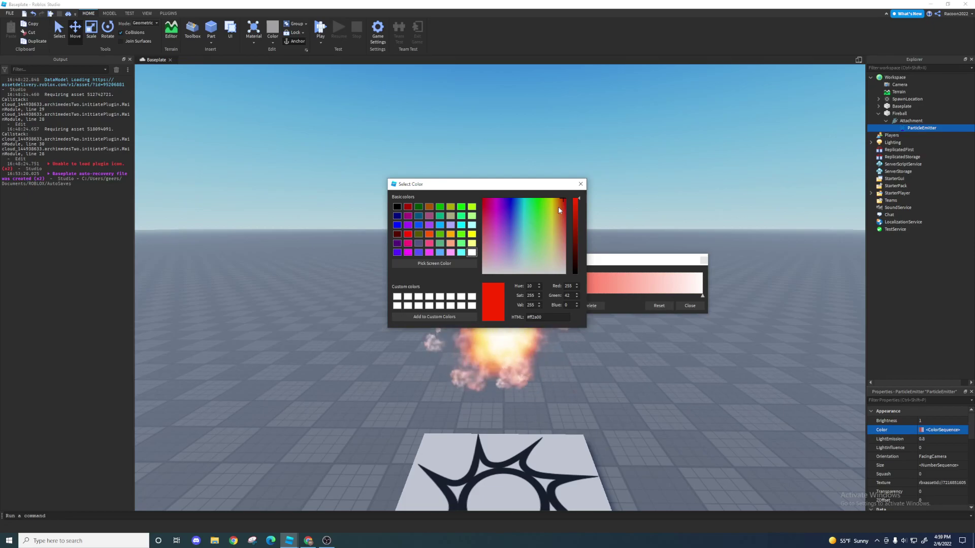
{"action": "left_click", "coordinate": [580, 183]}
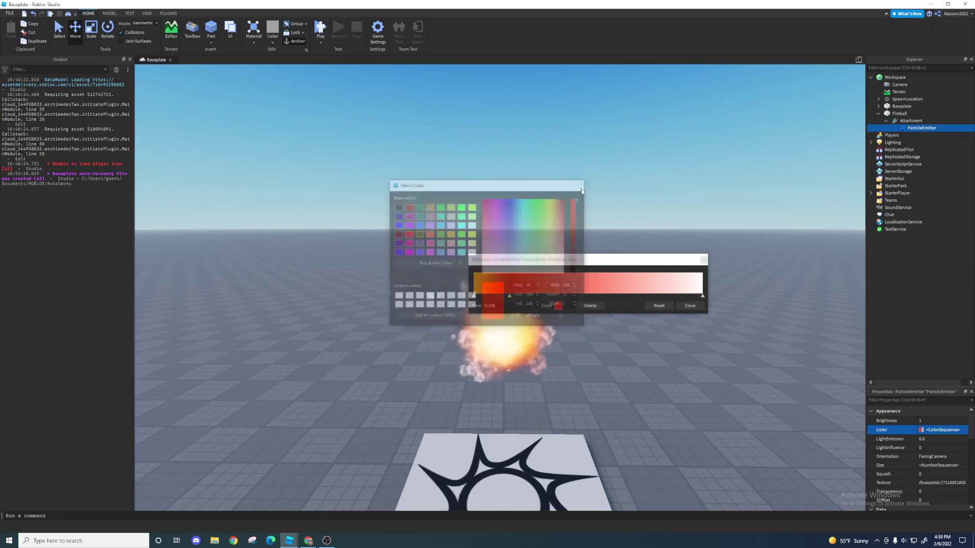
Set the end color of the particle gradient to red, #ff3300.
{"action": "left_click", "coordinate": [702, 295]}
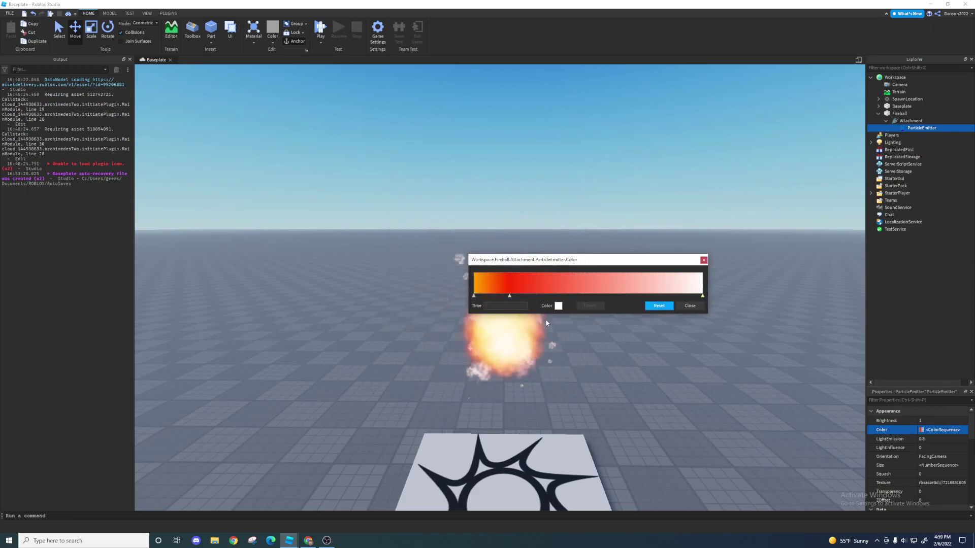
{"action": "left_click", "coordinate": [558, 306]}
{"action": "left_click", "coordinate": [565, 227]}
{"action": "mouse_move", "coordinate": [565, 227]}
{"action": "left_mouse_down"}
{"action": "mouse_move", "coordinate": [577, 169]}
{"action": "mouse_move", "coordinate": [562, 175]}
{"action": "left_mouse_up"}
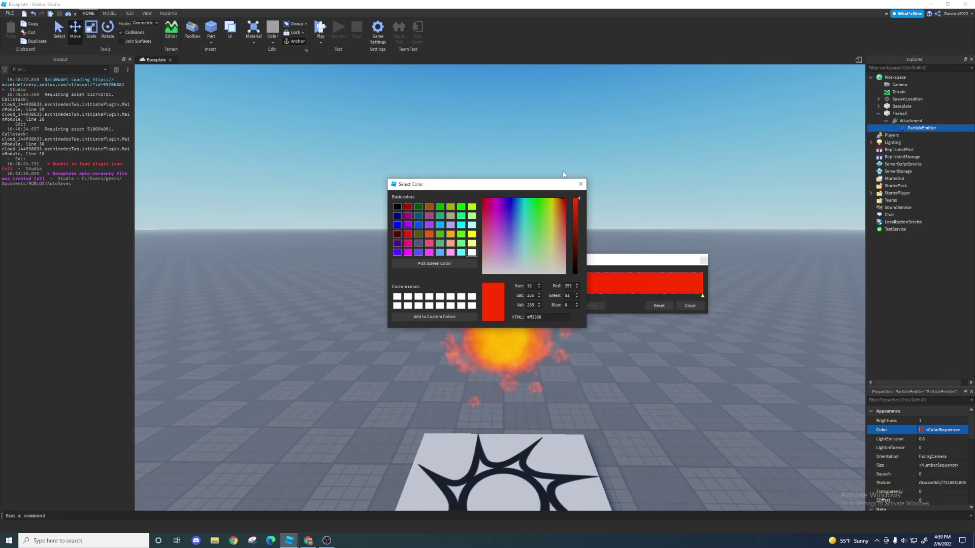
{"action": "left_click", "coordinate": [581, 184]}
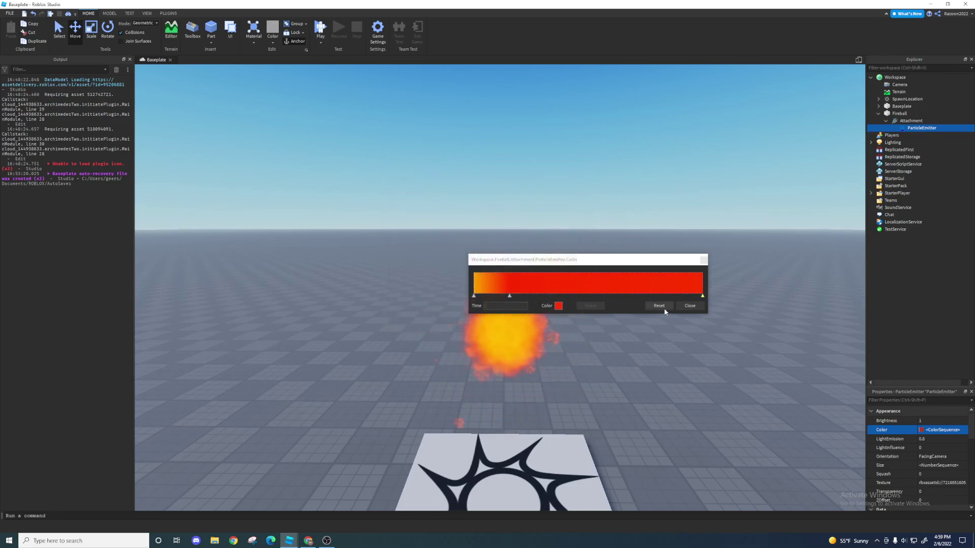
Recolor the gradient's middle keypoint to #ff3300 and close the color sequence editor.
{"action": "left_click", "coordinate": [509, 296]}
{"action": "left_click", "coordinate": [558, 306]}
{"action": "left_click", "coordinate": [562, 198]}
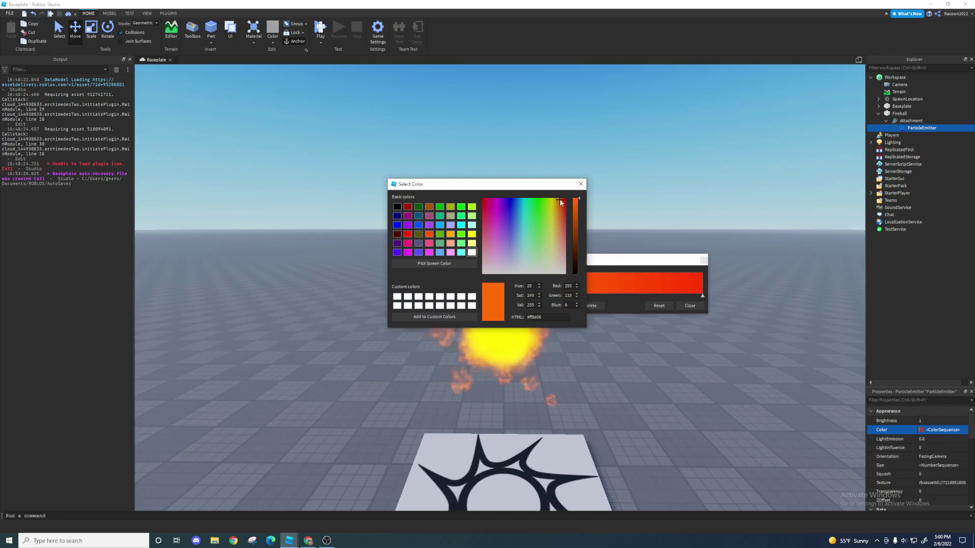
{"action": "left_click", "coordinate": [580, 184]}
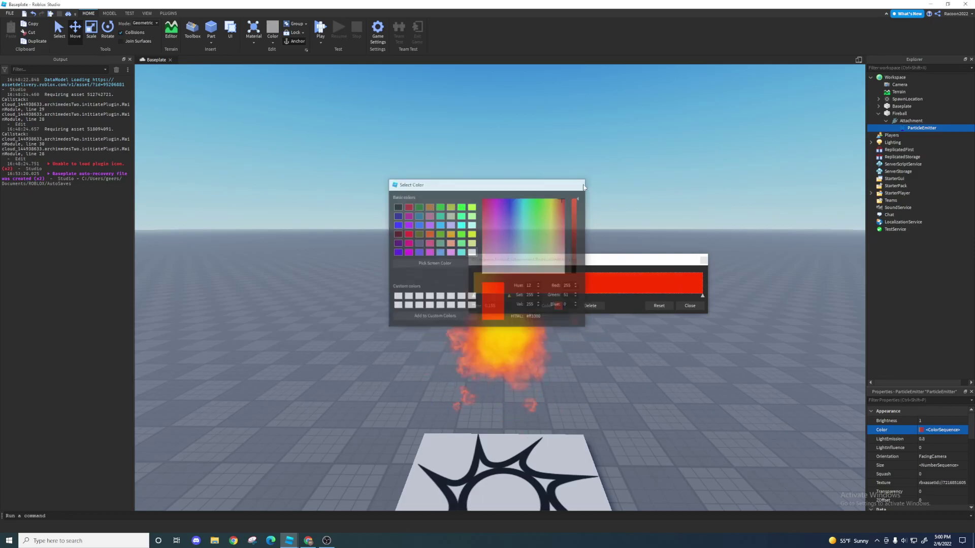
{"action": "left_click", "coordinate": [686, 305]}
Examine the fireball's orange and red coloring from different angles and distances.
{"action": "key", "text": "w"}
{"action": "right_click_drag", "start_coordinate": [609, 294], "coordinate": [609, 294]}
{"action": "key", "text": "a"}
{"action": "key", "text": "s"}
{"action": "key", "text": "w"}
{"action": "key", "text": "d"}
{"action": "key", "text": "s"}
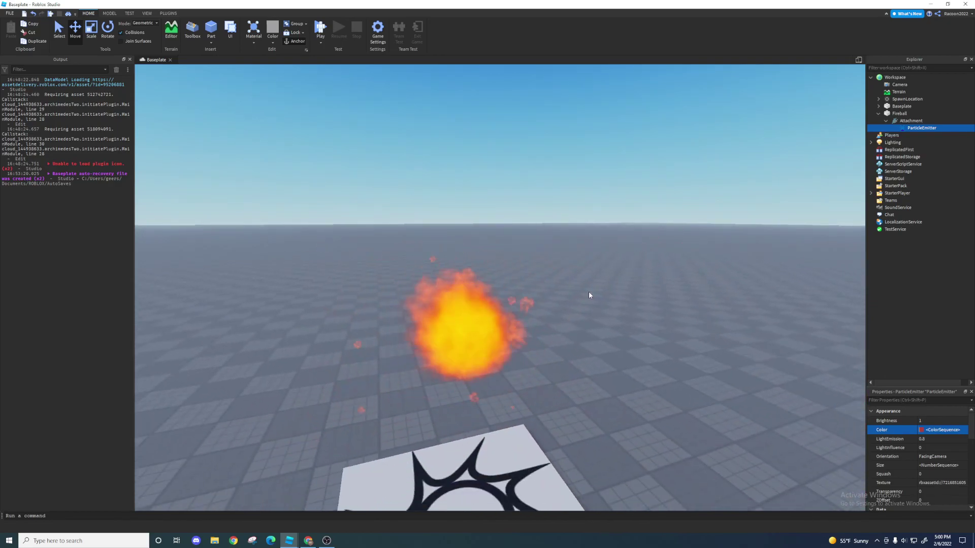
{"action": "scroll", "coordinate": [721, 306], "scroll_direction": "up", "scroll_amount": 5}
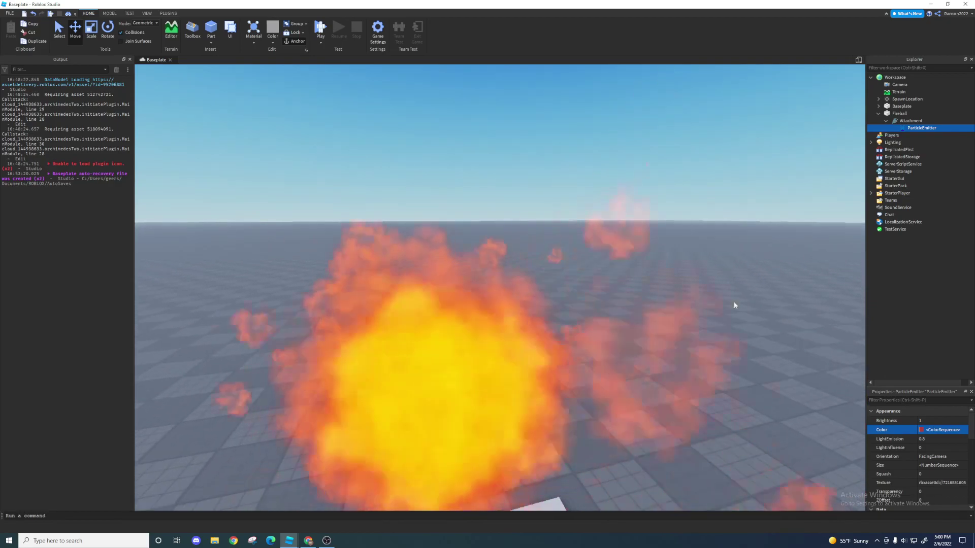
{"action": "scroll", "coordinate": [734, 304], "scroll_direction": "down", "scroll_amount": 6}
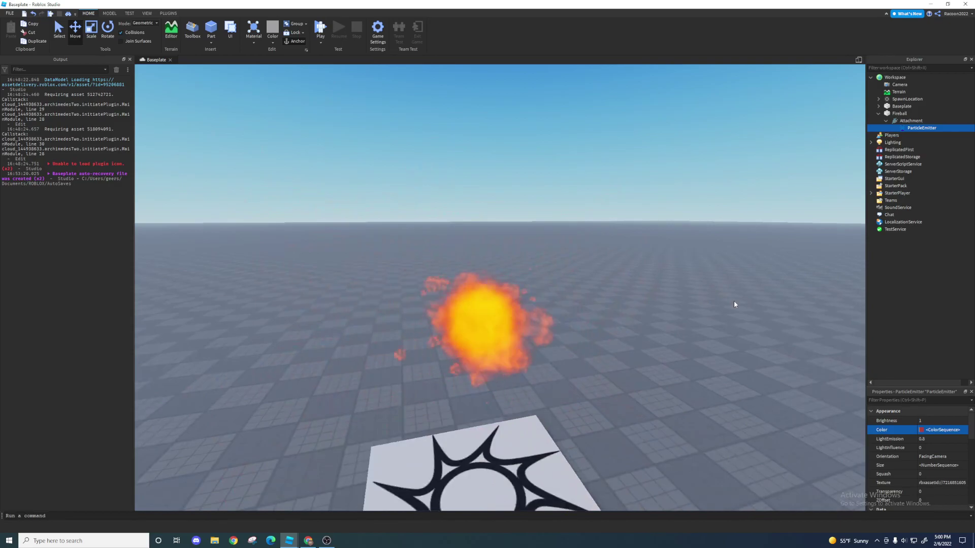
{"action": "scroll", "coordinate": [733, 303], "scroll_direction": "up", "scroll_amount": 2}
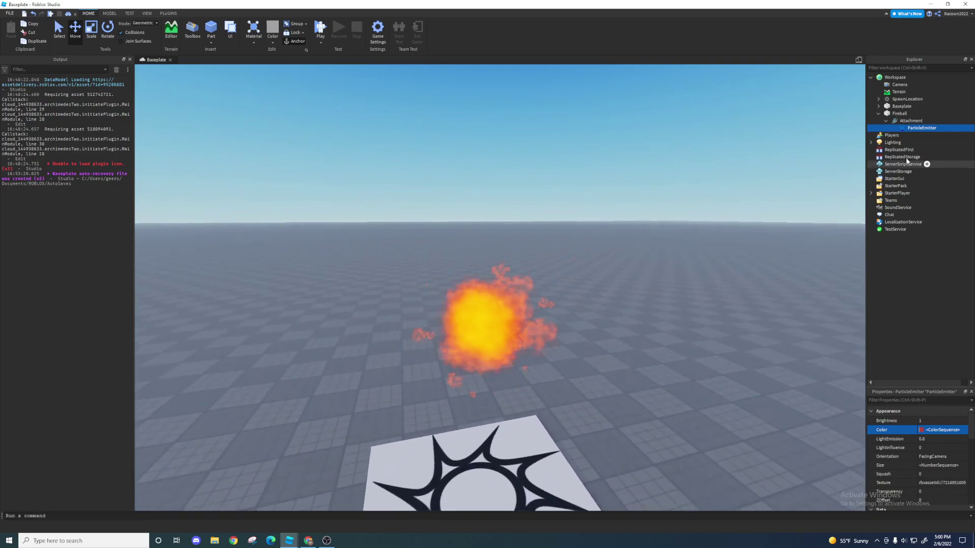
Rename the Fireball part's attachment as Attach and its particle emitter as Fire.
{"action": "left_click", "coordinate": [911, 123]}
{"action": "left_click", "coordinate": [913, 129]}
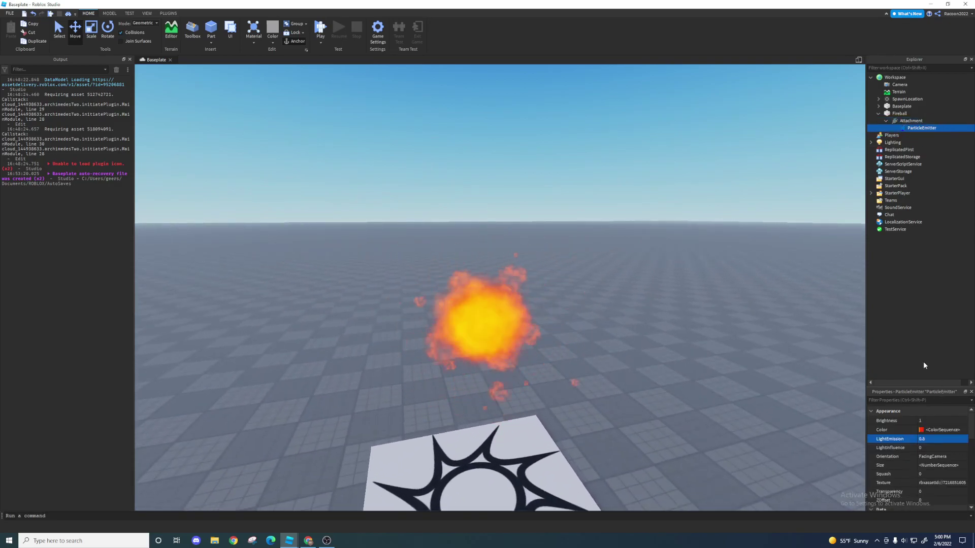
{"action": "left_click", "coordinate": [917, 121]}
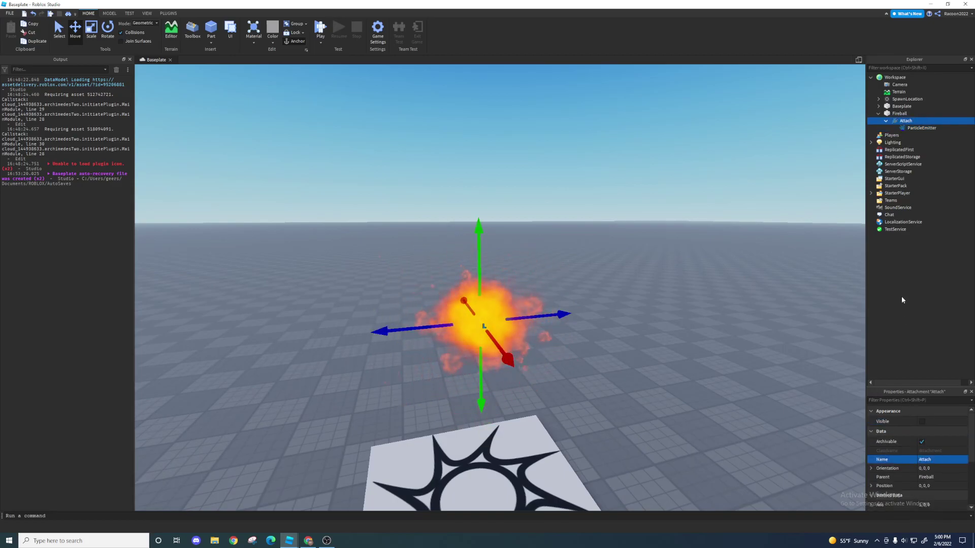
{"action": "left_click", "coordinate": [920, 128]}
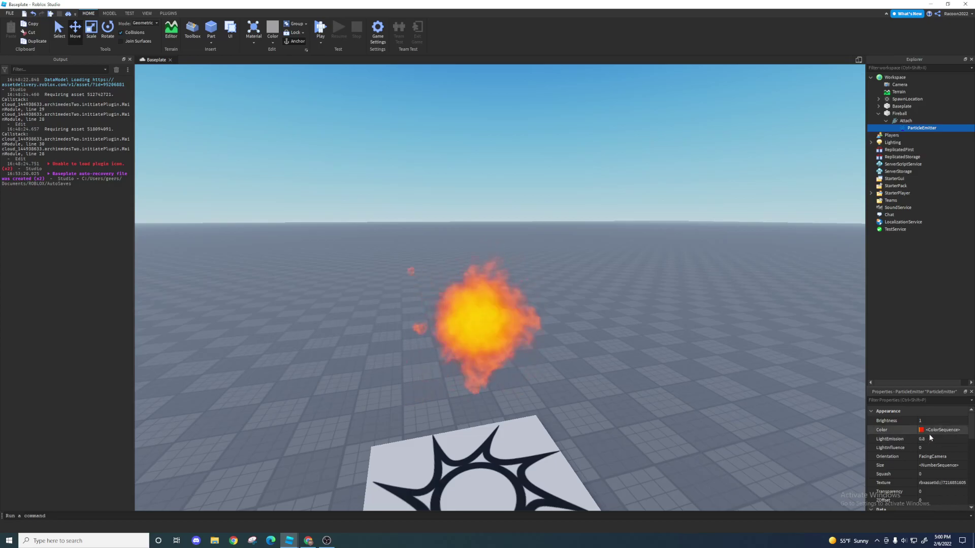
{"action": "scroll", "coordinate": [929, 440], "scroll_direction": "down", "scroll_amount": 4}
{"action": "left_click", "coordinate": [927, 447]}
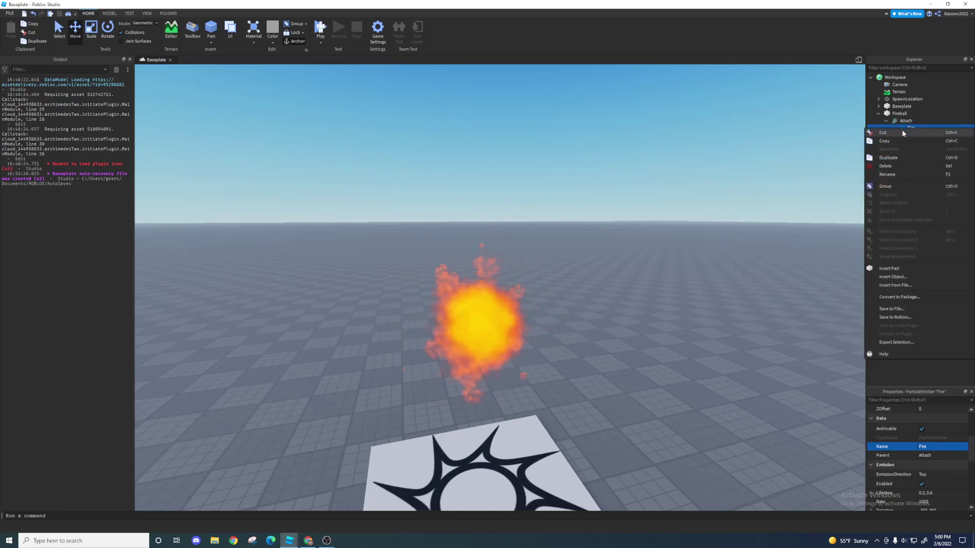
Duplicate the Fire emitter and rename the copy as Explosion.
{"action": "key", "text": "ctrl+d"}
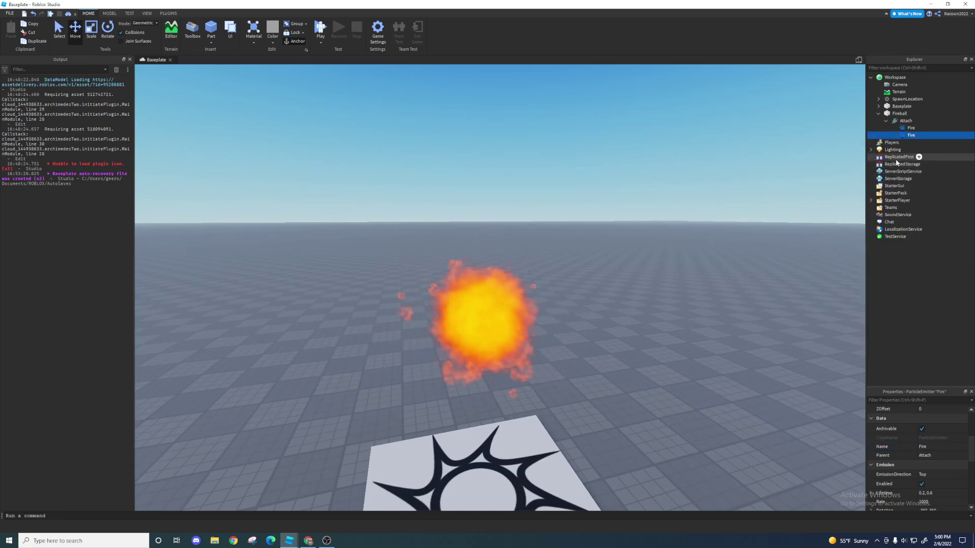
{"action": "left_click", "coordinate": [896, 128]}
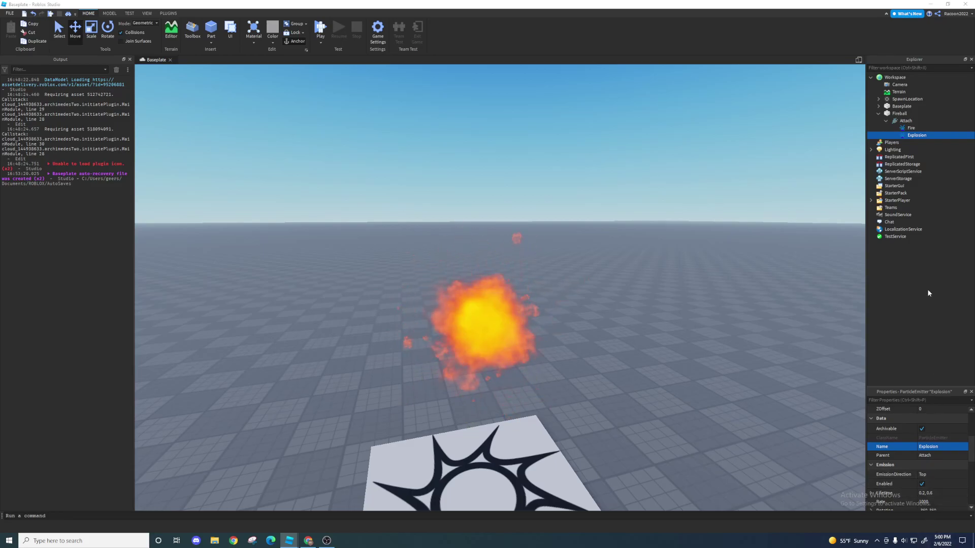
Raise the peak of the Explosion emitter's Size curve to about 6.75 and add a keypoint of about 0.7 at time 0.426.
{"action": "scroll", "coordinate": [914, 460], "scroll_direction": "up", "scroll_amount": 3}
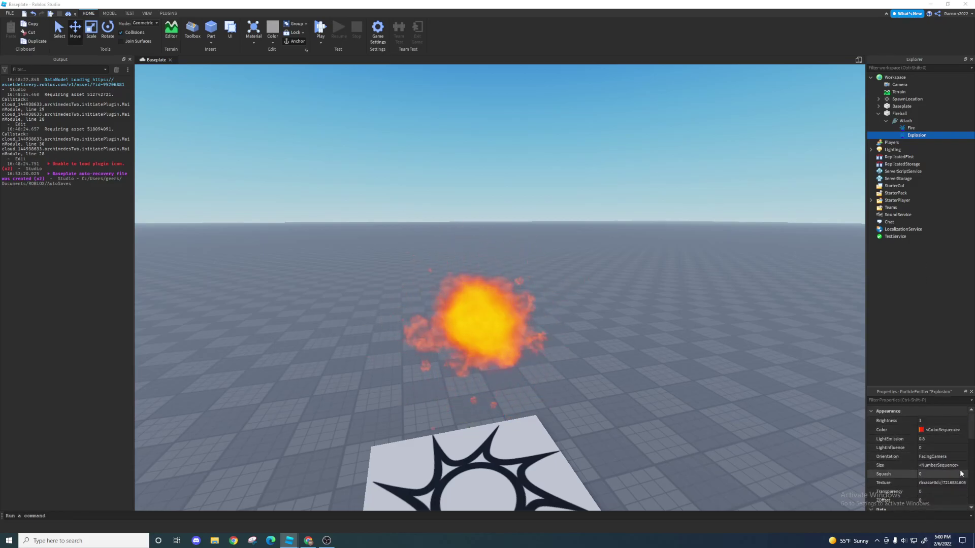
{"action": "left_click", "coordinate": [961, 465]}
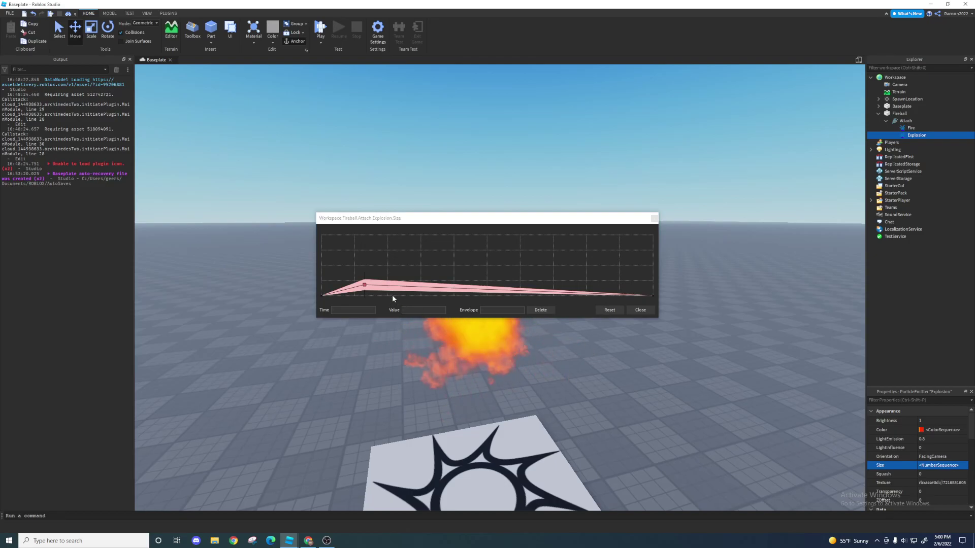
{"action": "mouse_move", "coordinate": [364, 285]}
{"action": "left_mouse_down"}
{"action": "mouse_move", "coordinate": [367, 254]}
{"action": "mouse_move", "coordinate": [366, 272]}
{"action": "left_mouse_up"}
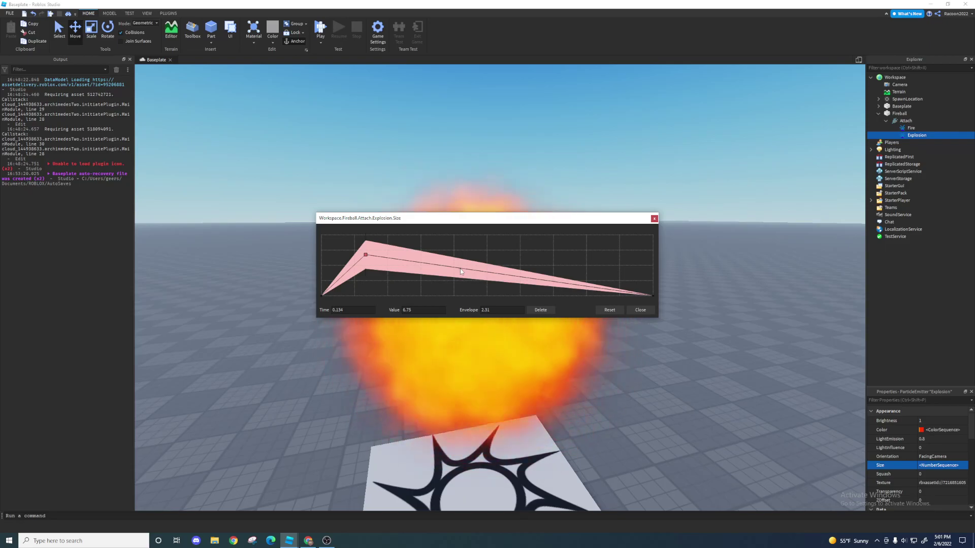
{"action": "left_click_drag", "start_coordinate": [461, 272], "coordinate": [463, 293]}
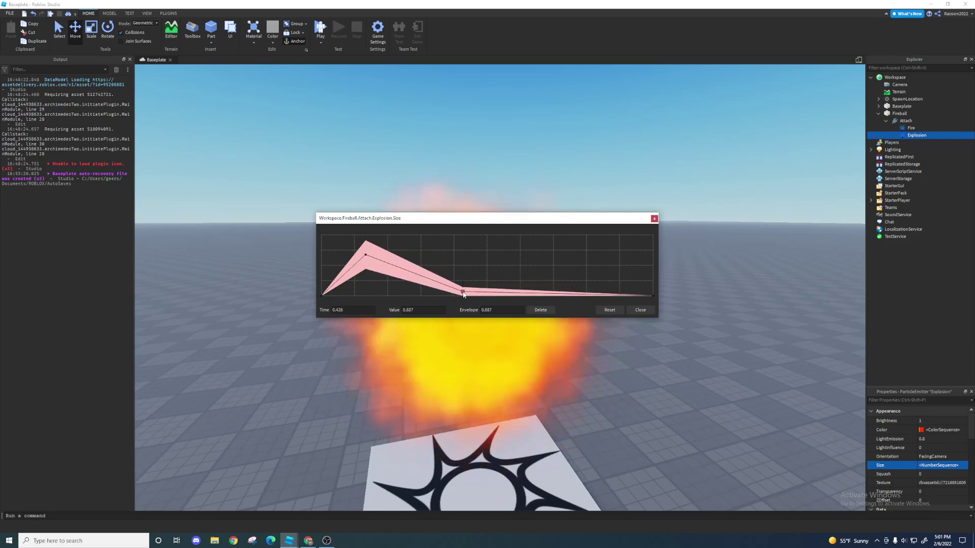
{"action": "left_click", "coordinate": [639, 310]}
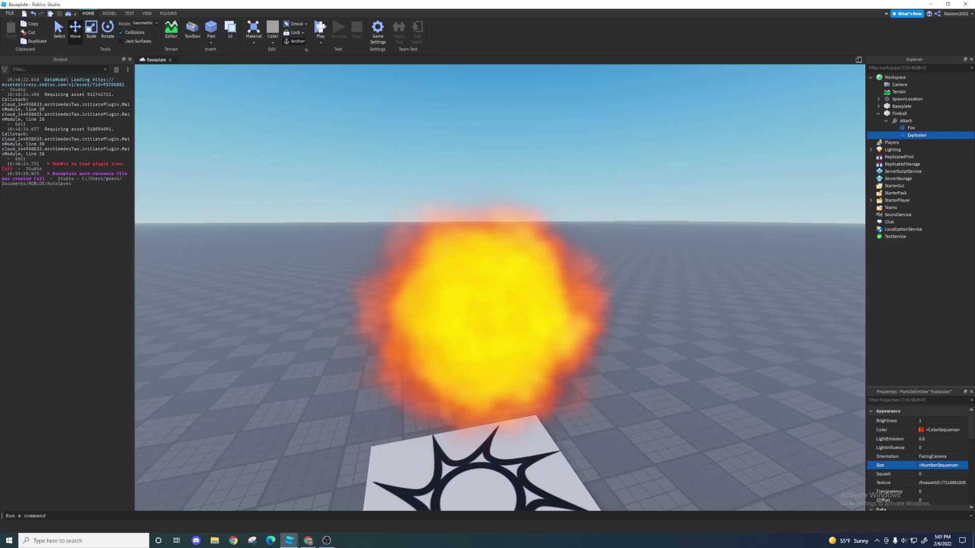
Set the Explosion emitter's Lifetime to 1, 2 and its Rate to 2000.
{"action": "scroll", "coordinate": [931, 480], "scroll_direction": "down", "scroll_amount": 5}
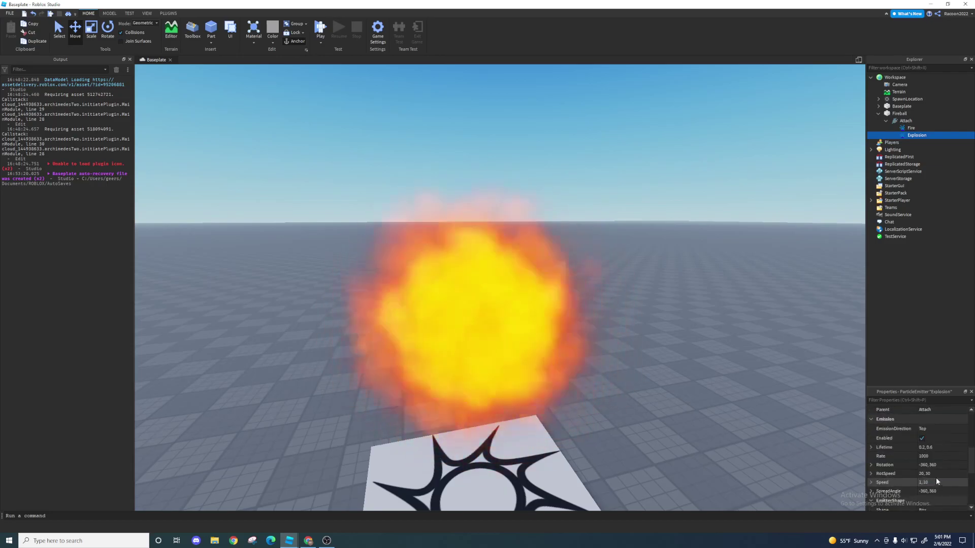
{"action": "left_click", "coordinate": [948, 447]}
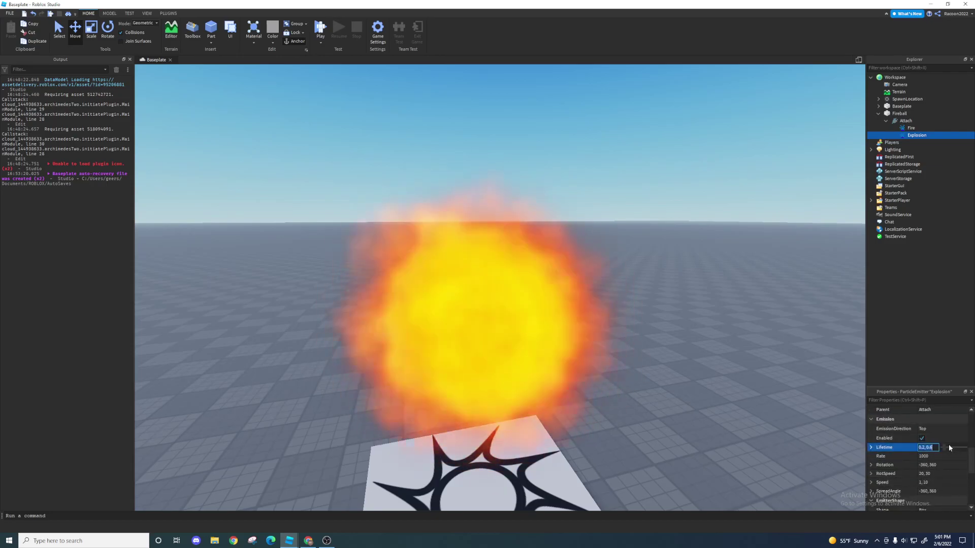
{"action": "type", "text": "1,2"}
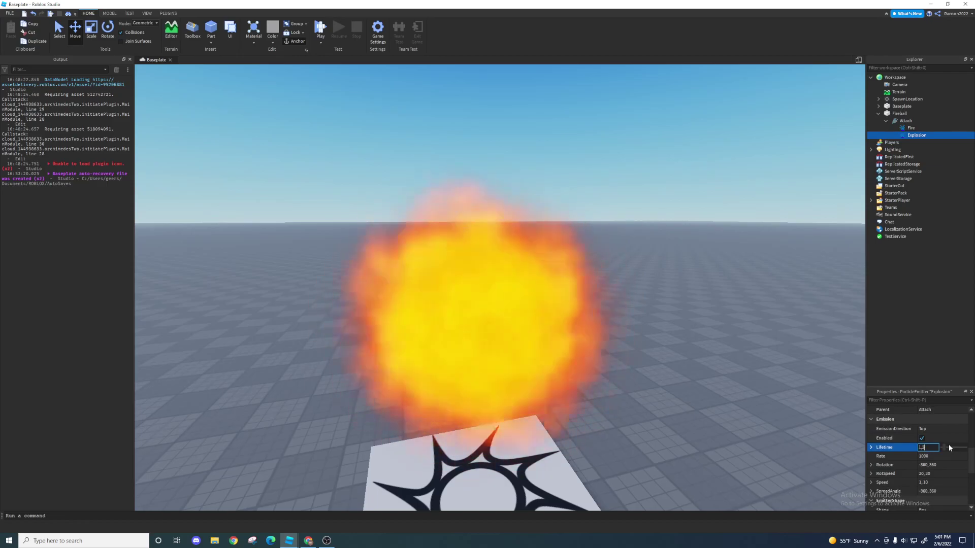
{"action": "key", "text": "Return"}
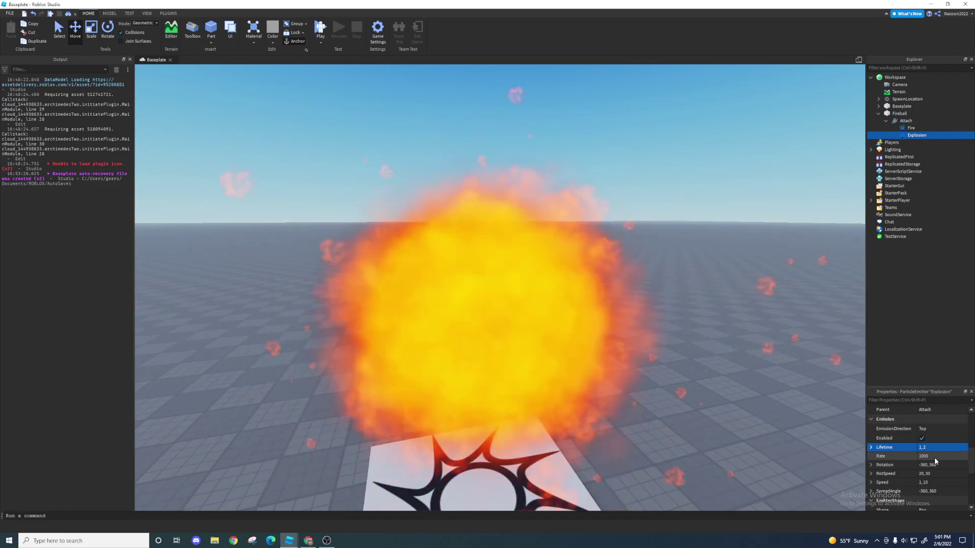
{"action": "left_click", "coordinate": [934, 456]}
{"action": "type", "text": "2000"}
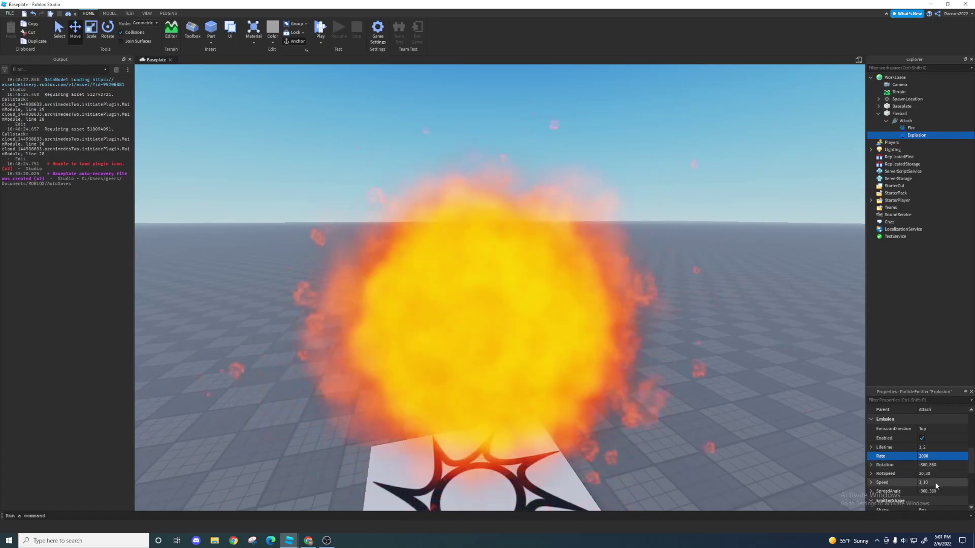
Set the Explosion emitter's Speed to 40 and its Drag to 5.
{"action": "left_click", "coordinate": [934, 483]}
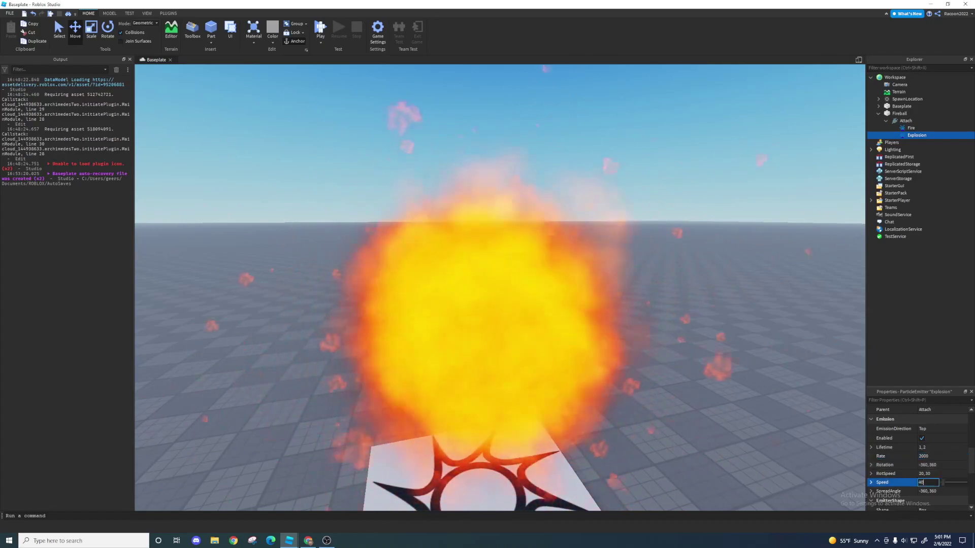
{"action": "type", "text": "40"}
{"action": "key", "text": "Return"}
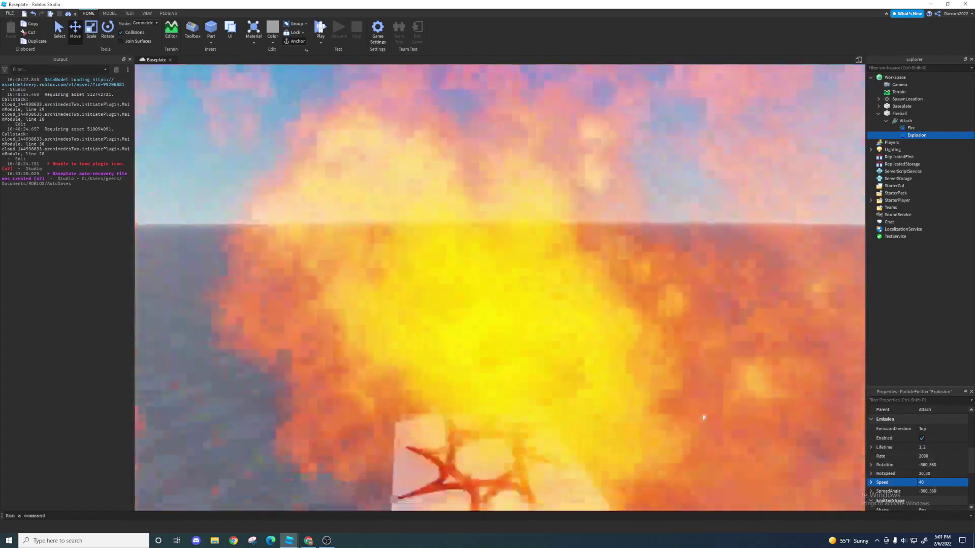
{"action": "scroll", "coordinate": [703, 418], "scroll_direction": "down", "scroll_amount": 6}
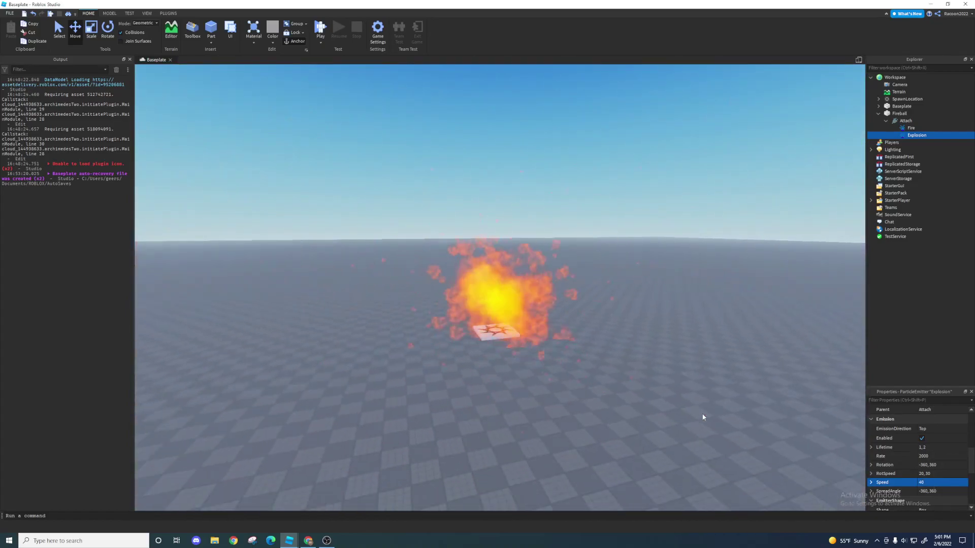
{"action": "scroll", "coordinate": [702, 416], "scroll_direction": "up", "scroll_amount": 3}
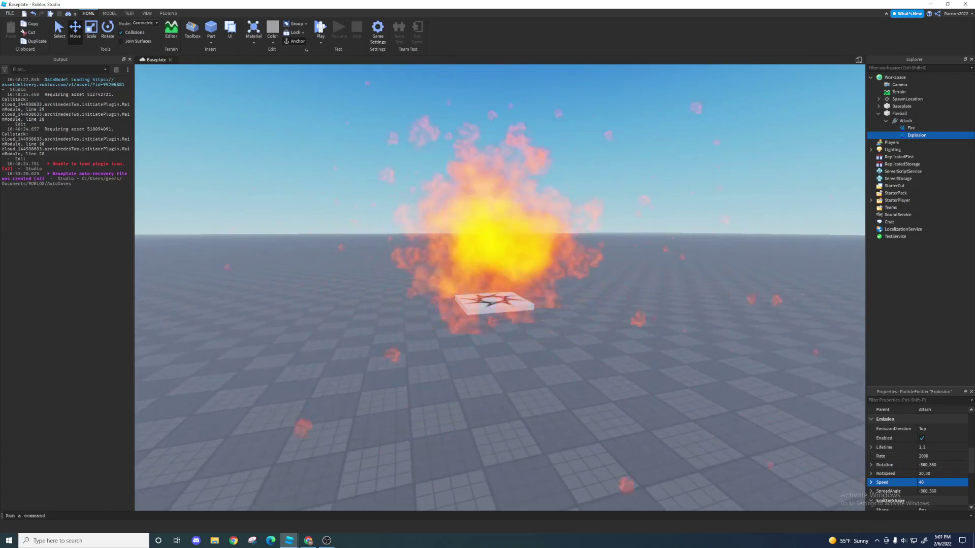
{"action": "scroll", "coordinate": [903, 475], "scroll_direction": "down", "scroll_amount": 4}
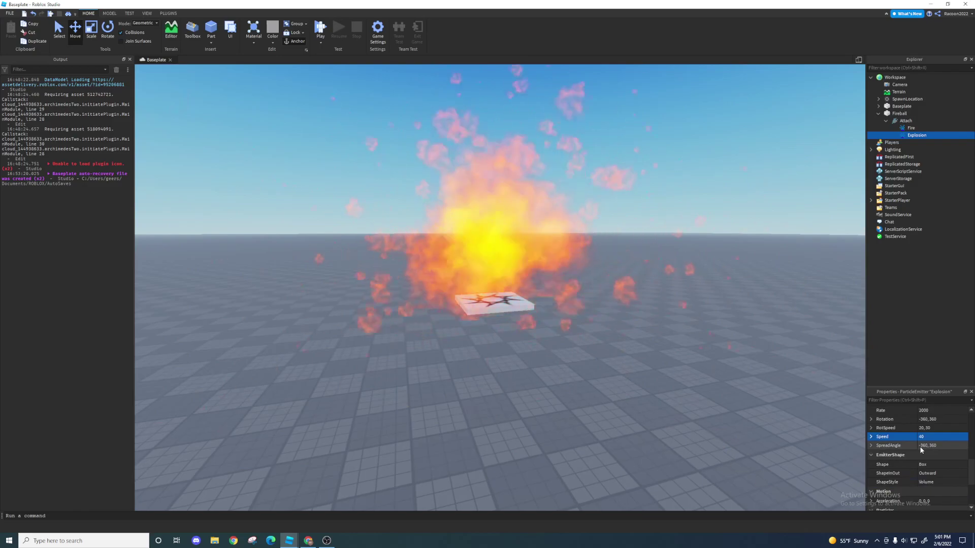
{"action": "left_click", "coordinate": [937, 476]}
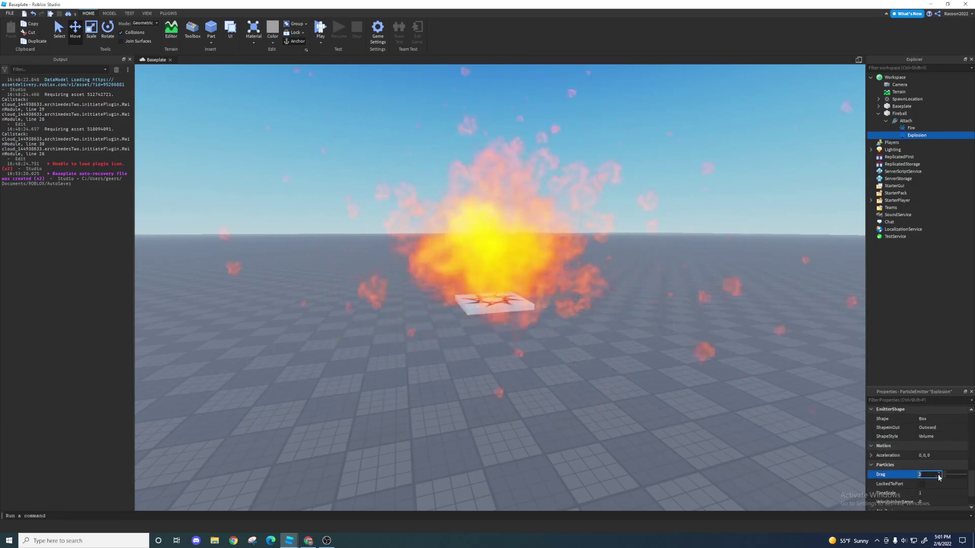
{"action": "type", "text": "5"}
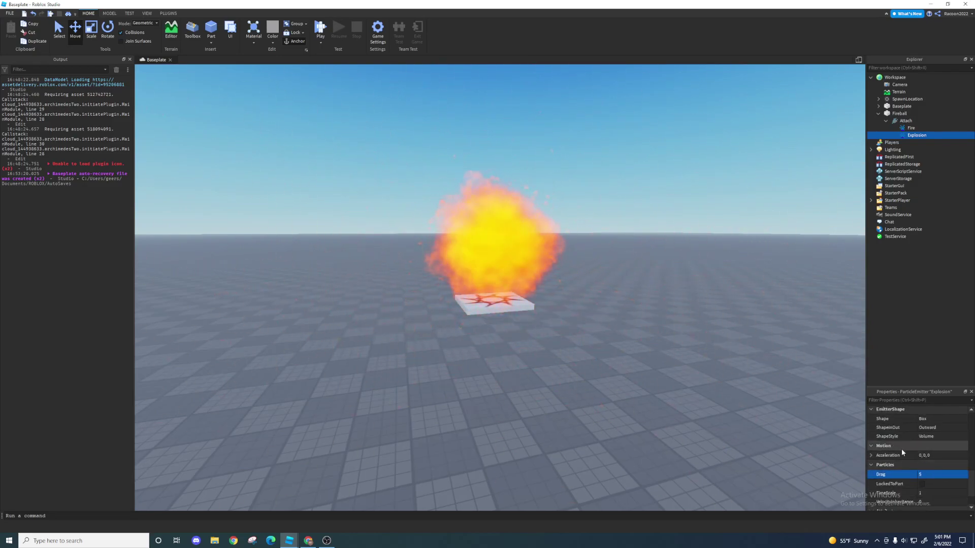
Switch the Explosion emitter's Enabled property off and on repeatedly to preview bursts, leaving the emitter disabled.
{"action": "scroll", "coordinate": [901, 449], "scroll_direction": "up", "scroll_amount": 5}
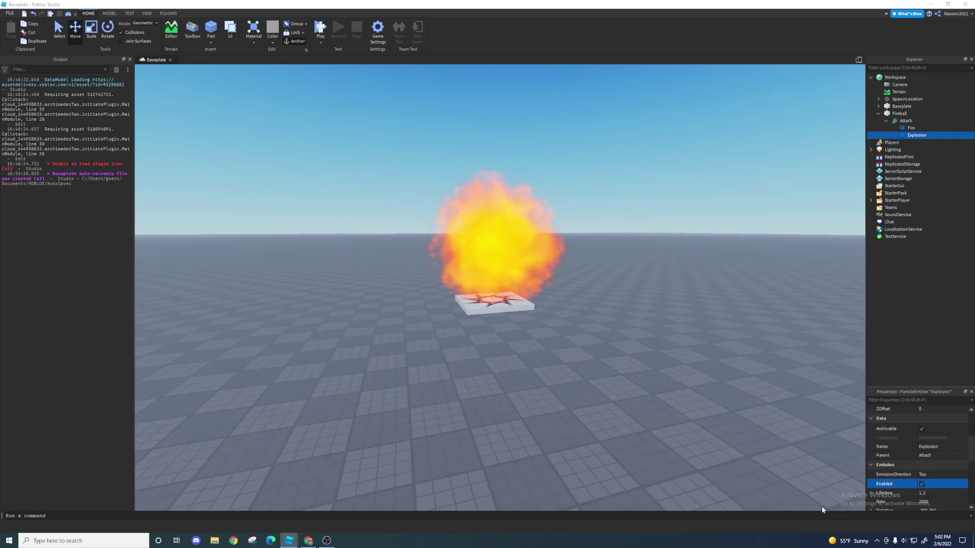
{"action": "scroll", "coordinate": [914, 479], "scroll_direction": "down", "scroll_amount": 3}
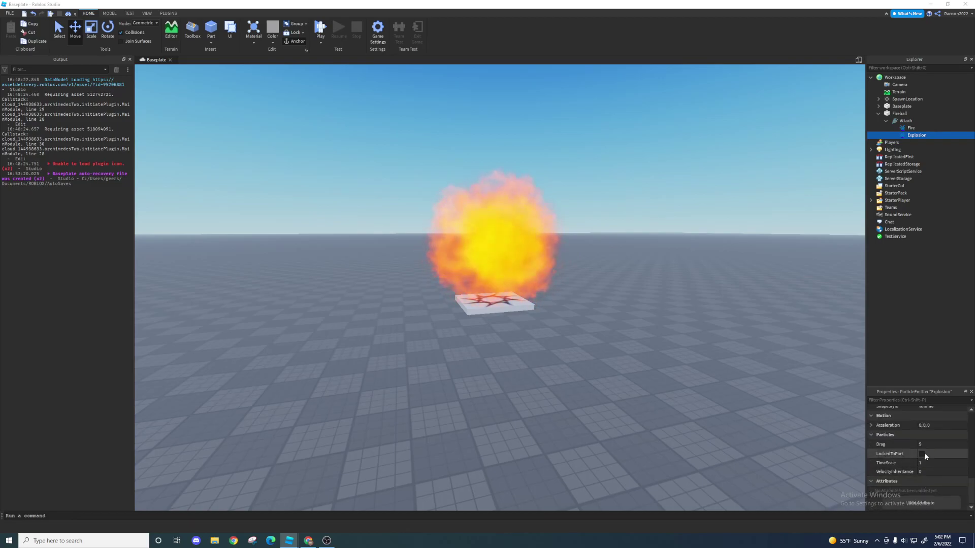
{"action": "scroll", "coordinate": [925, 457], "scroll_direction": "up", "scroll_amount": 5}
{"action": "left_click", "coordinate": [923, 455]}
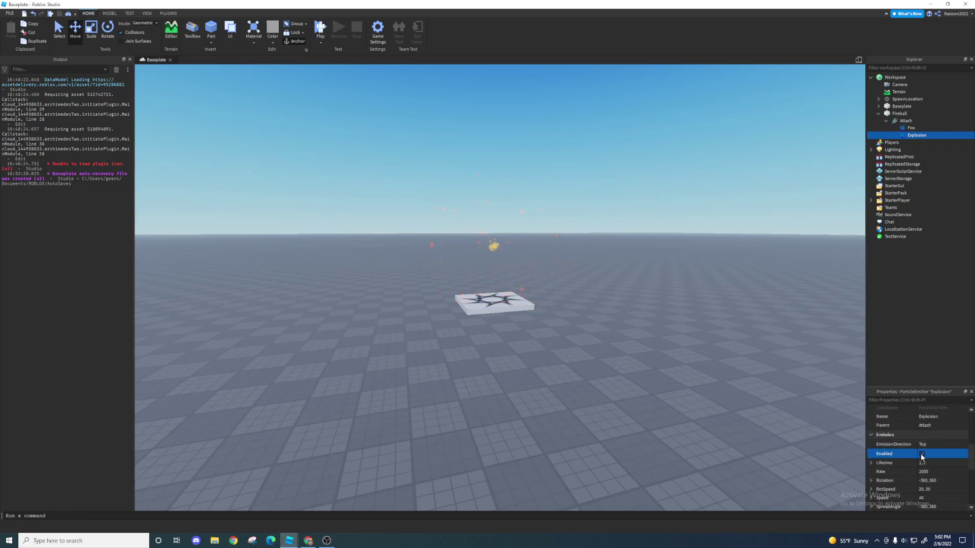
{"action": "left_click", "coordinate": [921, 454]}
{"action": "left_click", "coordinate": [921, 454]}
{"action": "left_click", "coordinate": [921, 454]}
{"action": "left_click", "coordinate": [921, 454]}
{"action": "left_click", "coordinate": [921, 454]}
Add a second attachment to the Fireball part and set its Orientation to 90, 0, 0.
{"action": "left_click", "coordinate": [884, 121]}
{"action": "left_click", "coordinate": [900, 113]}
{"action": "left_click", "coordinate": [912, 114]}
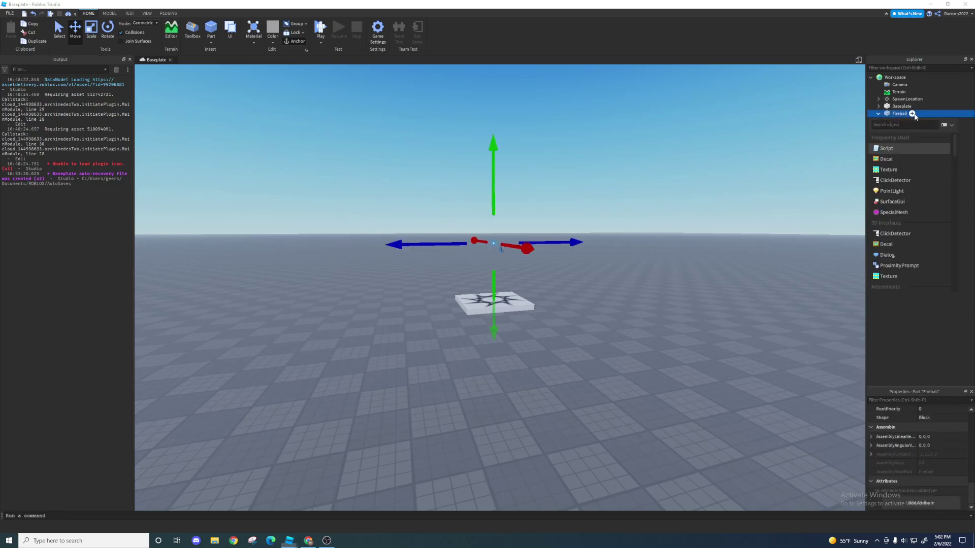
{"action": "type", "text": "at"}
{"action": "left_click", "coordinate": [909, 141]}
{"action": "scroll", "coordinate": [940, 422], "scroll_direction": "up", "scroll_amount": 5}
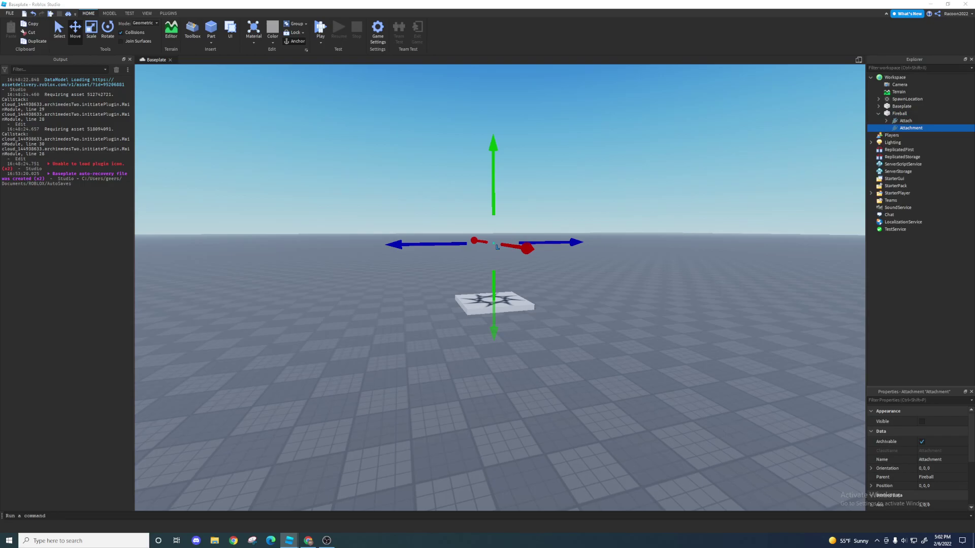
{"action": "left_click", "coordinate": [939, 468]}
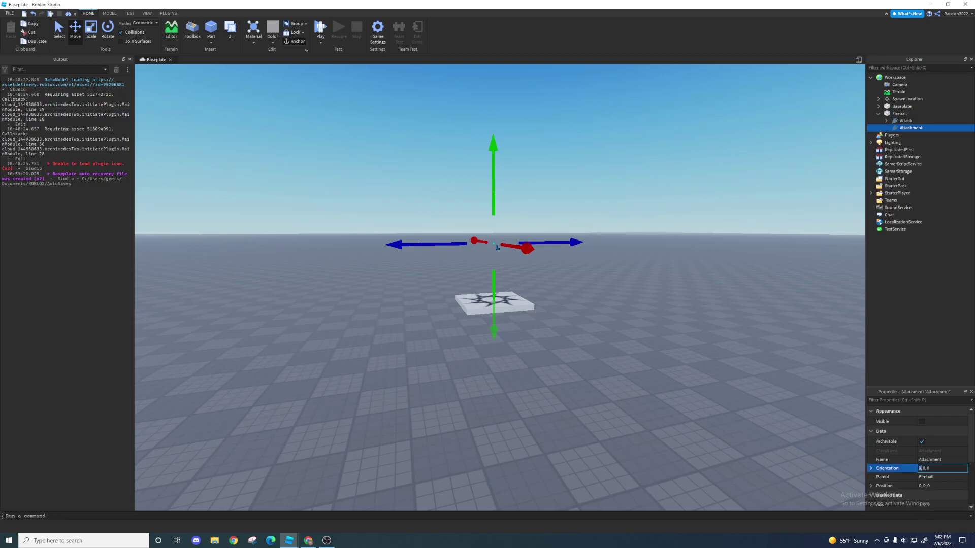
{"action": "key", "text": "Return"}
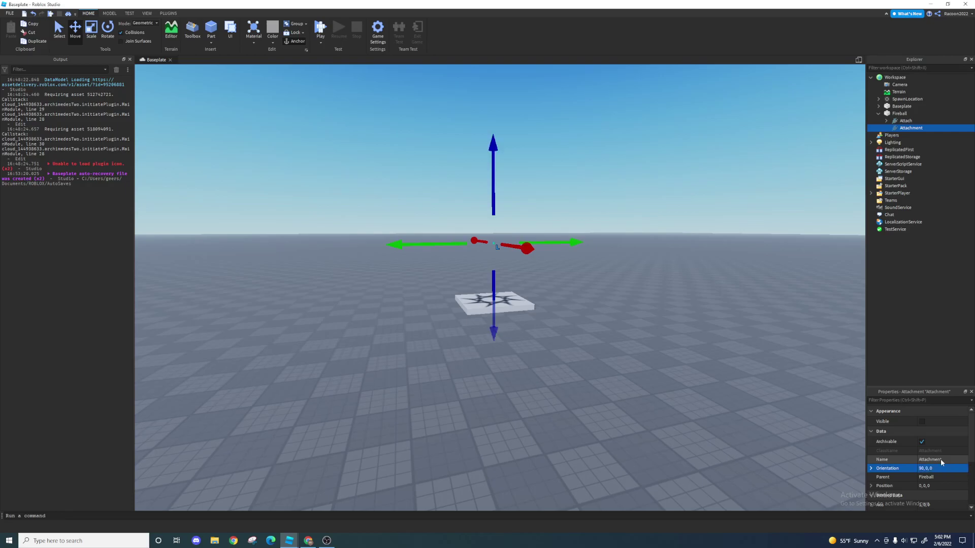
Inspect the rotated attachment's axes in the viewport and rename the attachment as RingAttach.
{"action": "right_click_drag", "start_coordinate": [804, 405], "coordinate": [750, 306]}
{"action": "key", "text": "w"}
{"action": "key", "text": "a"}
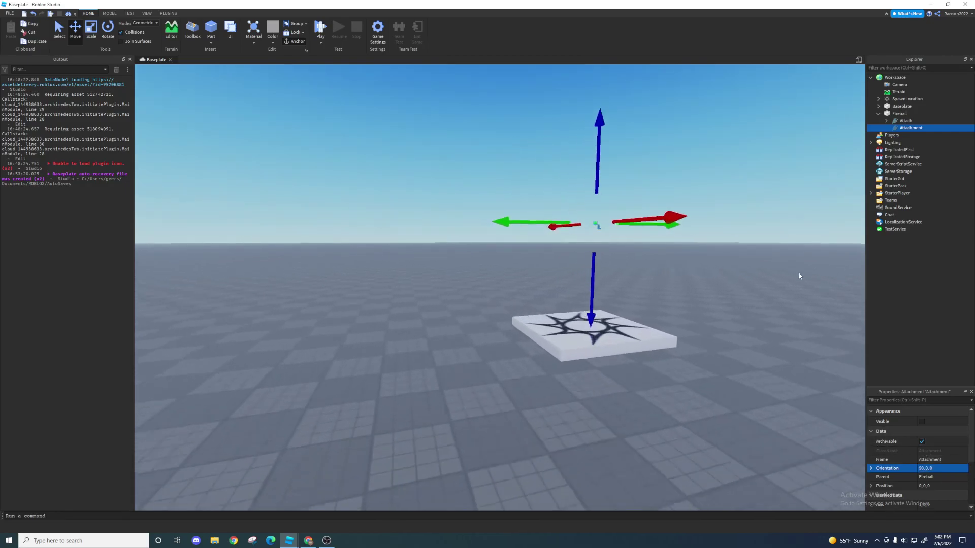
{"action": "key", "text": "d"}
{"action": "key", "text": "e"}
{"action": "key", "text": "e"}
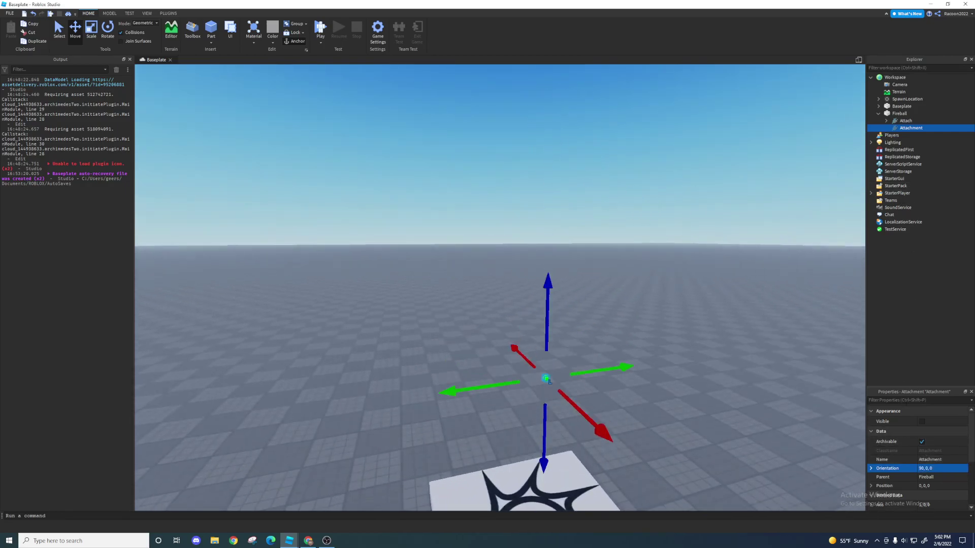
{"action": "left_click", "coordinate": [934, 460]}
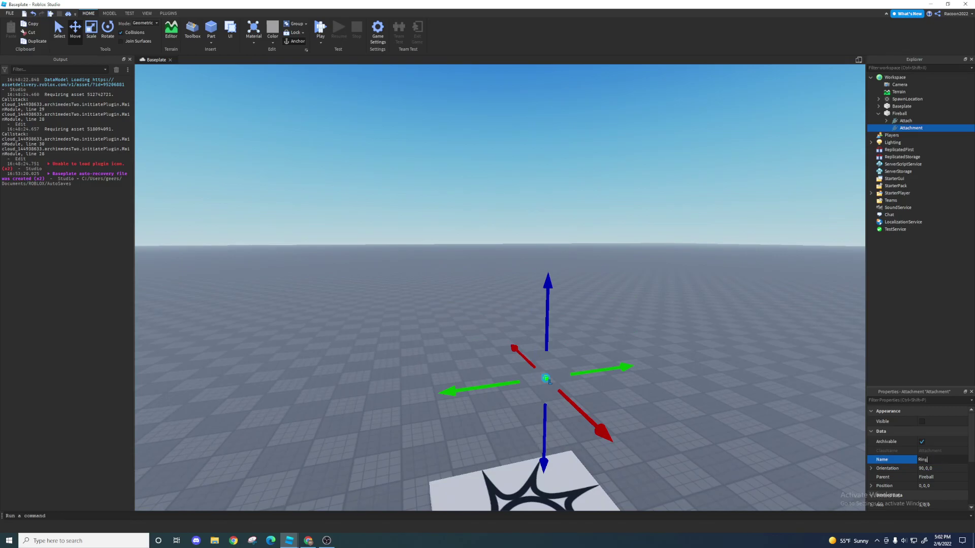
{"action": "type", "text": "RingAttach"}
{"action": "key", "text": "Return"}
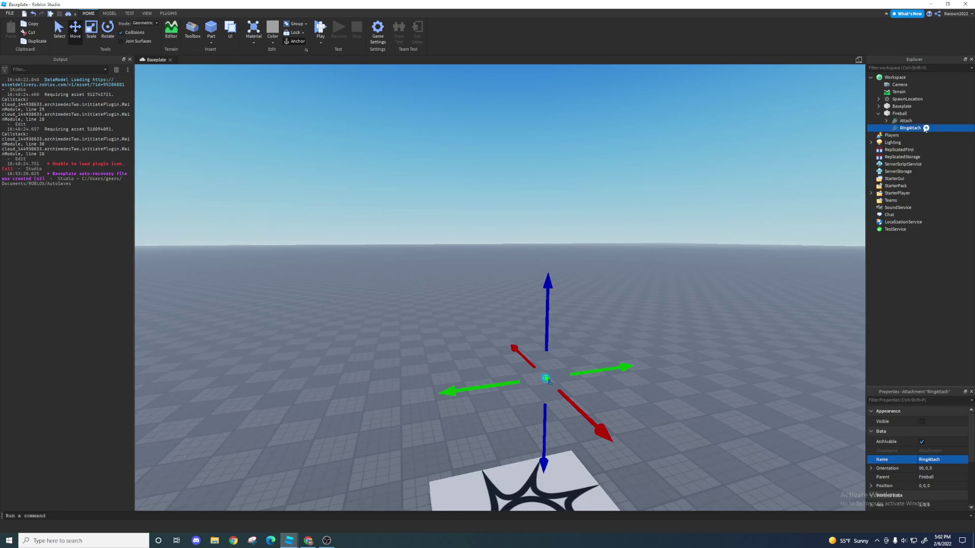
Add a particle emitter to RingAttach and paste the copied fire texture ID as its Texture.
{"action": "left_click", "coordinate": [926, 128]}
{"action": "left_click", "coordinate": [910, 165]}
{"action": "key", "text": "q"}
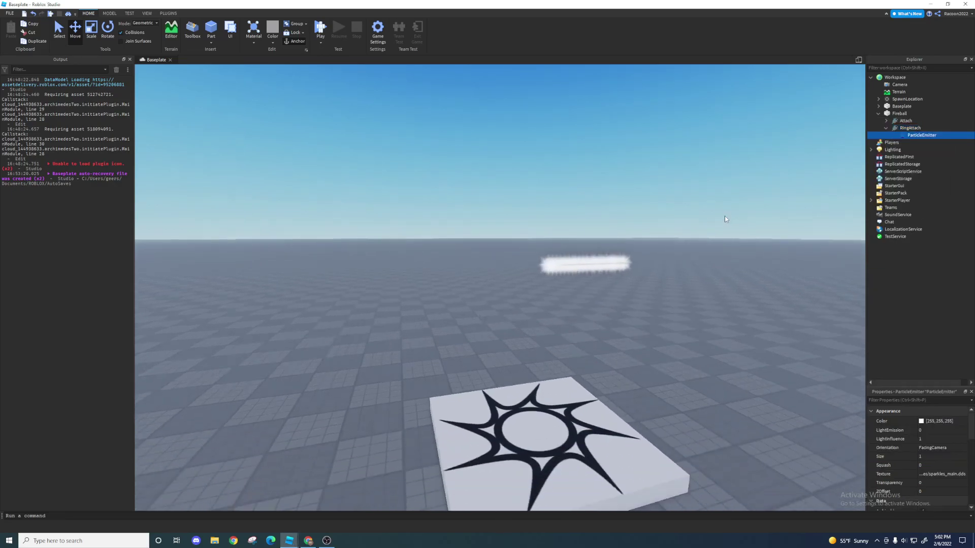
{"action": "key", "text": "d"}
{"action": "key", "text": "w"}
{"action": "key", "text": "d"}
{"action": "key", "text": "s"}
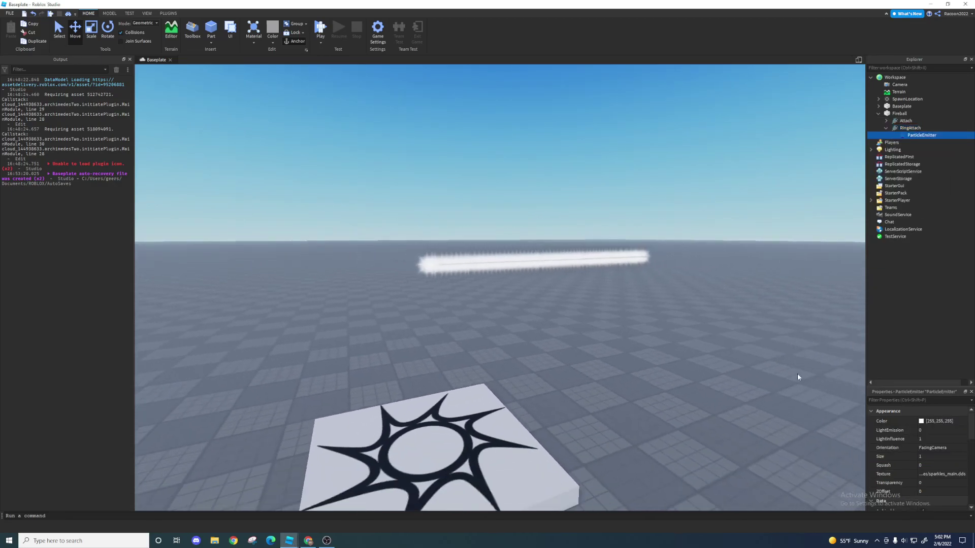
{"action": "key", "text": "e"}
{"action": "key", "text": "w"}
{"action": "left_click", "coordinate": [940, 474]}
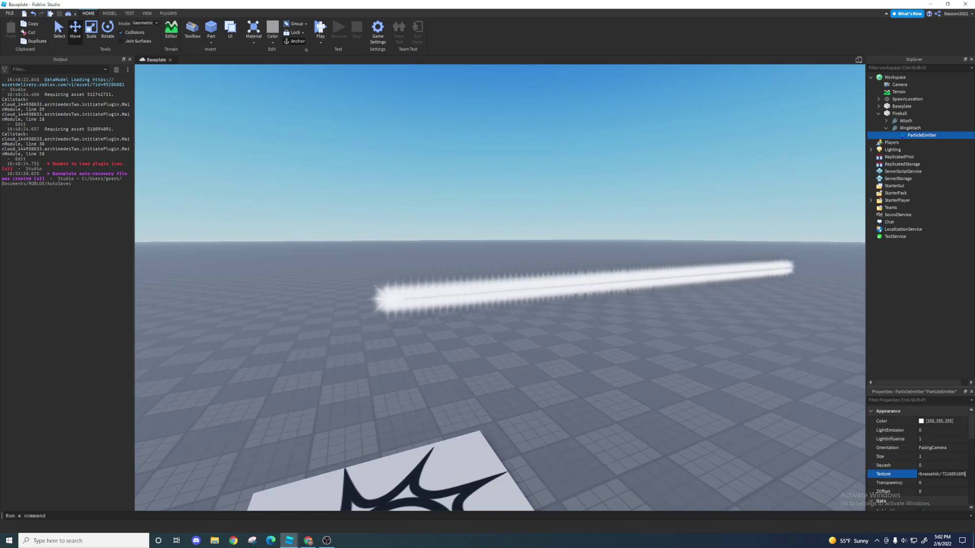
{"action": "key", "text": "ctrl+v"}
{"action": "key", "text": "Return"}
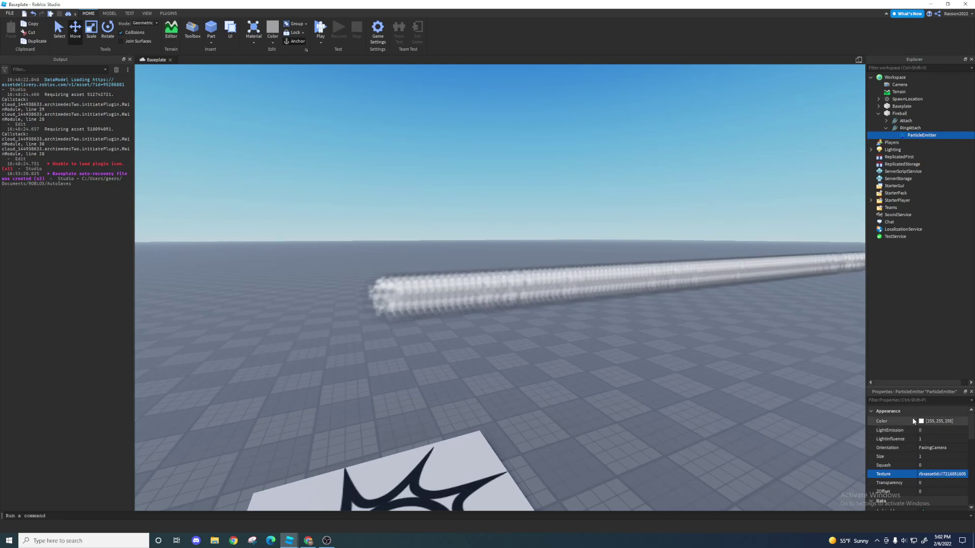
Delete the new particle emitter under RingAttach.
{"action": "left_click", "coordinate": [904, 128]}
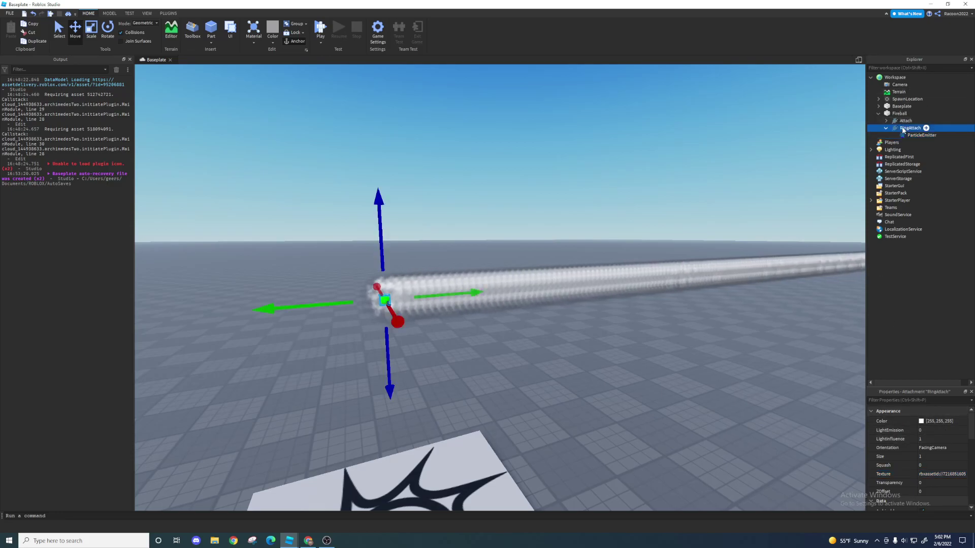
{"action": "left_click", "coordinate": [908, 136]}
{"action": "key", "text": "Delete"}
Copy the Fire emitter from Attach and paste it into RingAttach.
{"action": "left_click", "coordinate": [886, 128]}
{"action": "left_click", "coordinate": [886, 120]}
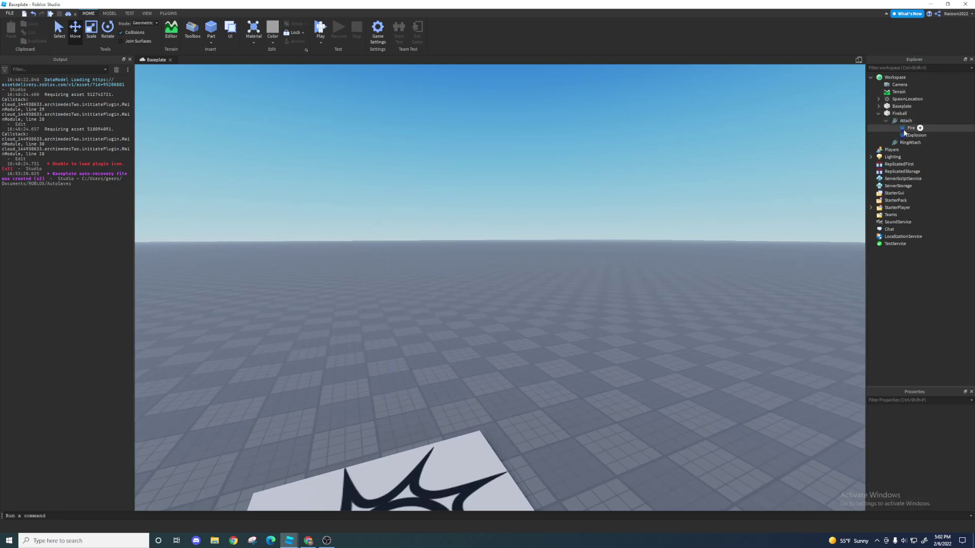
{"action": "left_click", "coordinate": [911, 128]}
{"action": "right_click", "coordinate": [898, 144]}
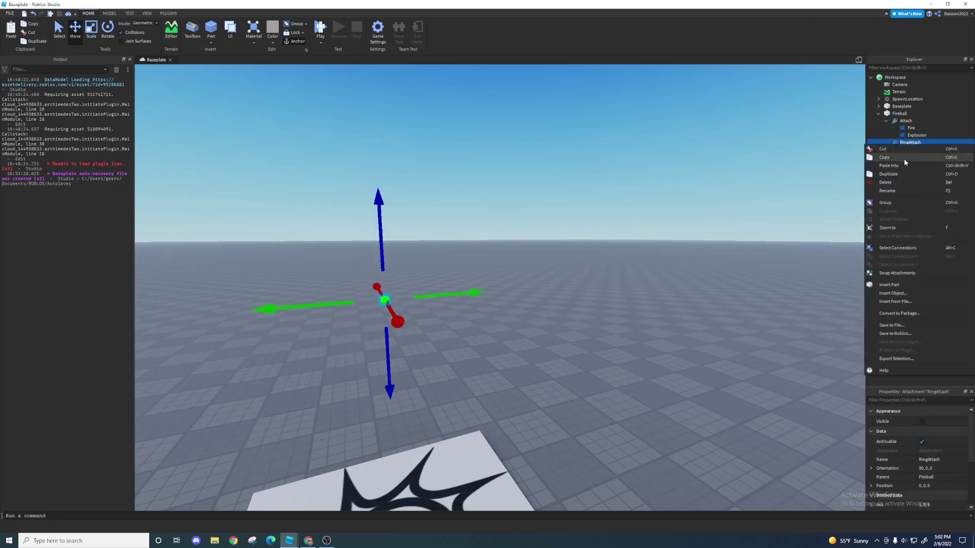
{"action": "left_click", "coordinate": [906, 166]}
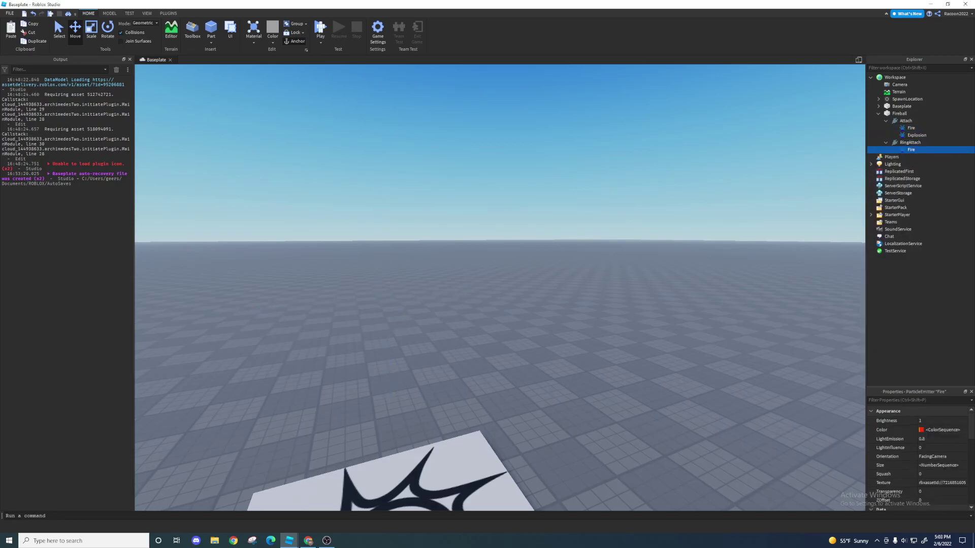
Enable the Fire emitter copy under RingAttach and look through its appearance and emission properties.
{"action": "scroll", "coordinate": [906, 478], "scroll_direction": "down", "scroll_amount": 5}
{"action": "left_click", "coordinate": [921, 438]}
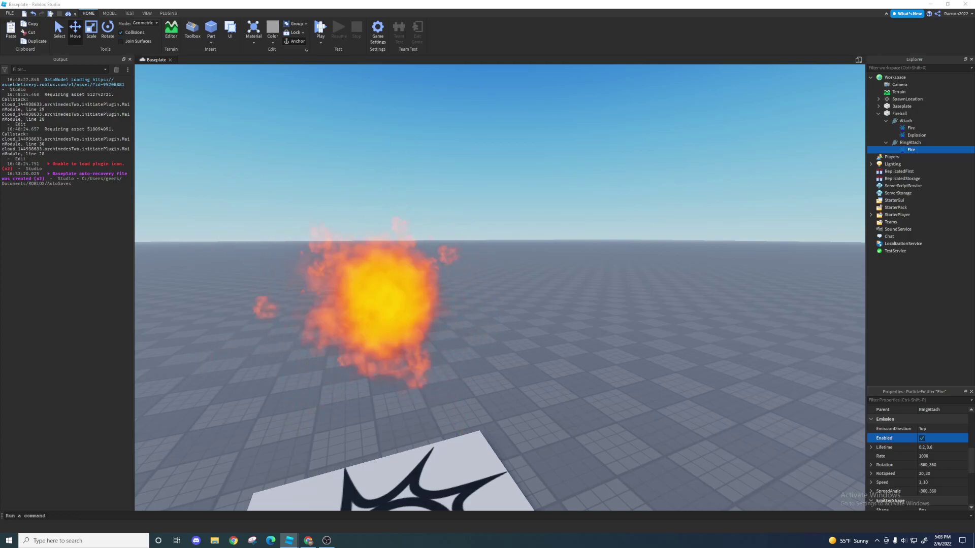
{"action": "scroll", "coordinate": [919, 488], "scroll_direction": "up", "scroll_amount": 5}
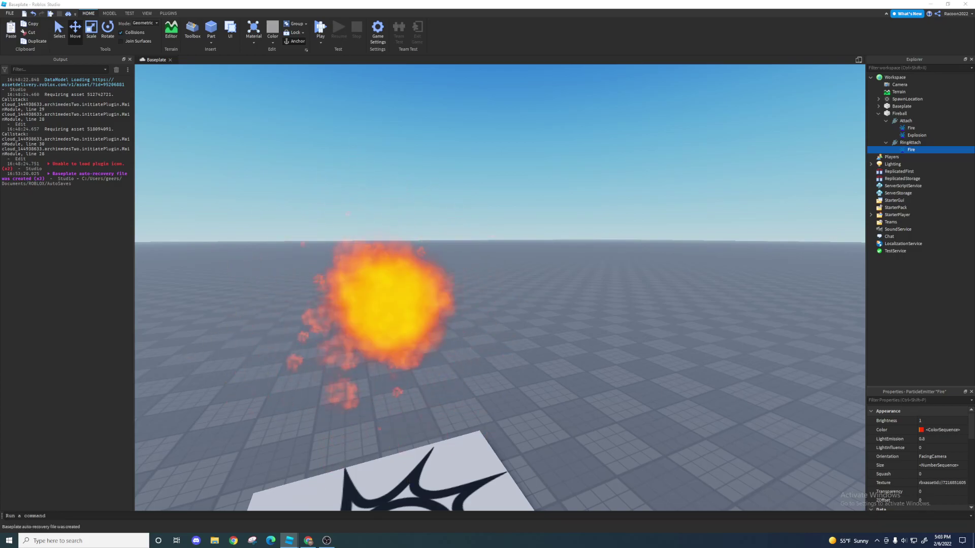
{"action": "scroll", "coordinate": [936, 460], "scroll_direction": "down", "scroll_amount": 3}
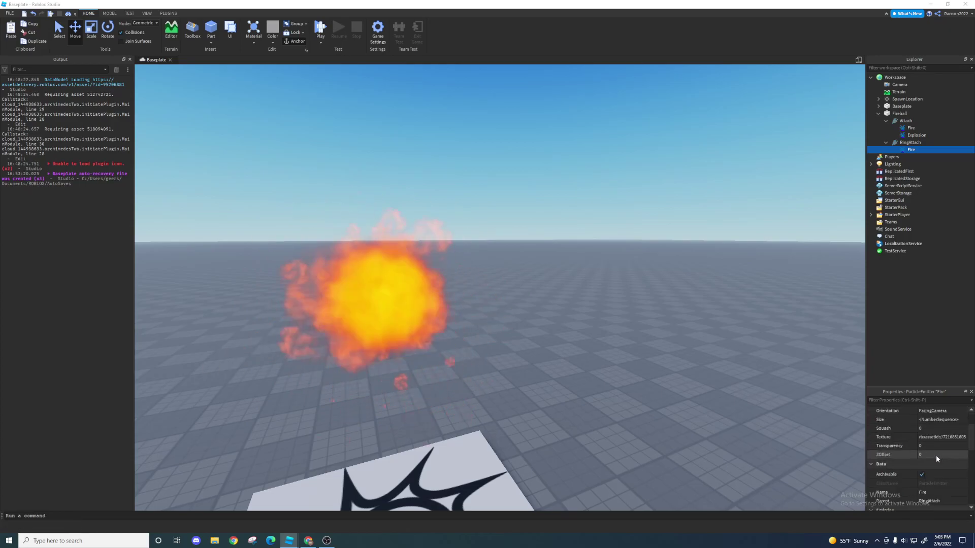
{"action": "scroll", "coordinate": [937, 455], "scroll_direction": "down", "scroll_amount": 3}
{"action": "left_click", "coordinate": [937, 438]}
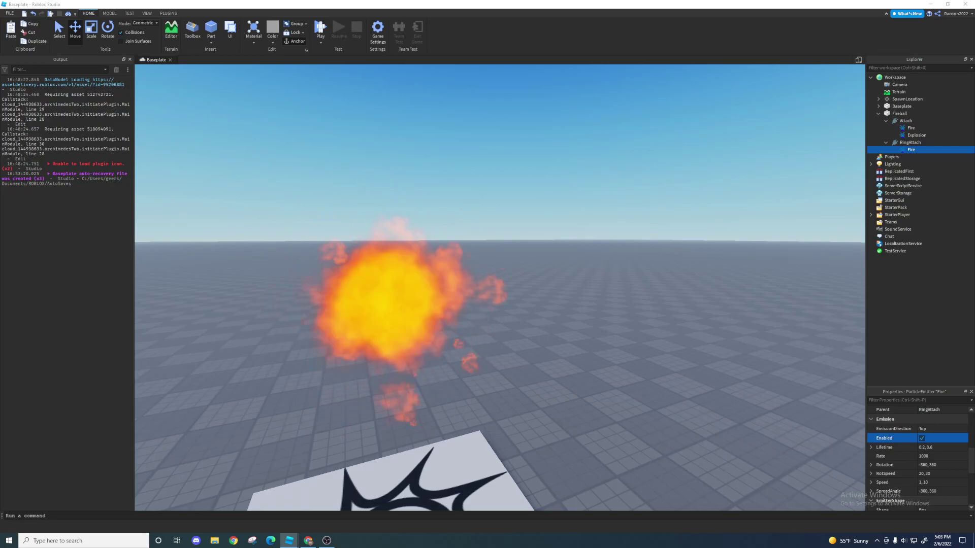
Set the RingAttach Fire emitter's Lifetime to 0.5 and its Speed to 20.
{"action": "left_click", "coordinate": [927, 448]}
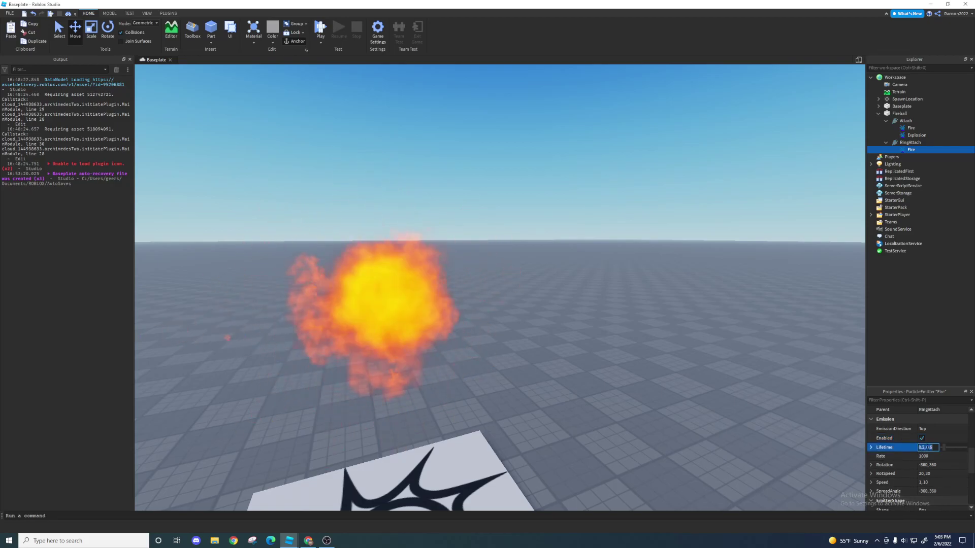
{"action": "type", "text": "0.5"}
{"action": "key", "text": "Return"}
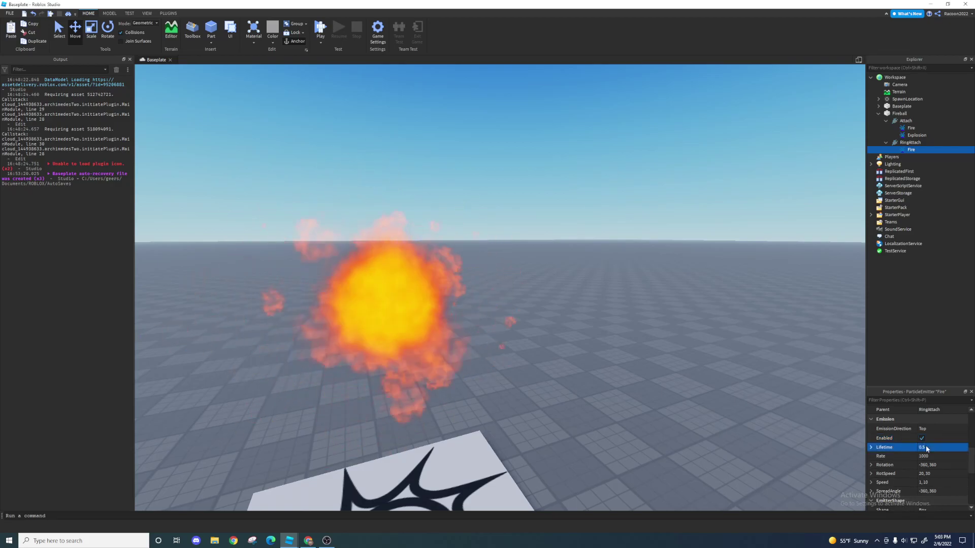
{"action": "left_click", "coordinate": [931, 483]}
{"action": "type", "text": "20"}
{"action": "key", "text": "Return"}
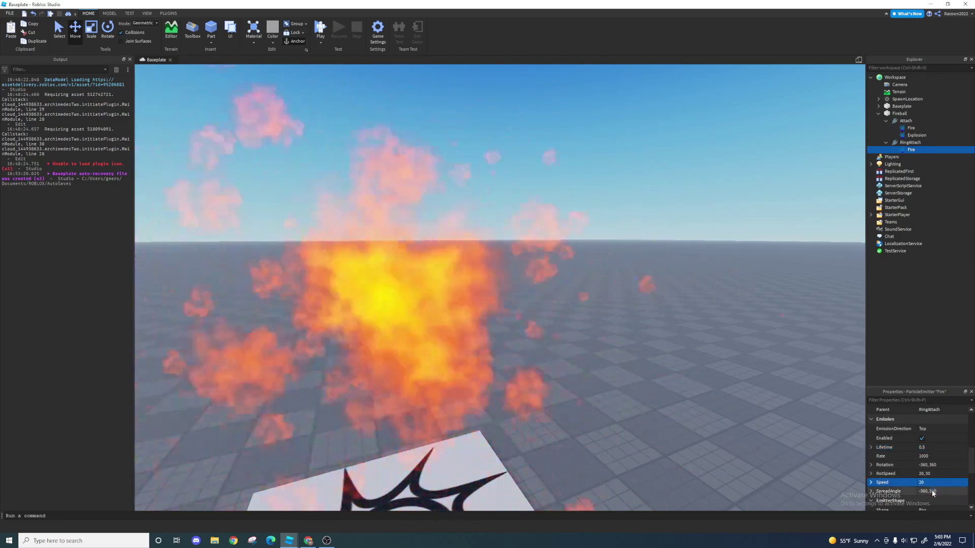
Set the RingAttach Fire emitter's SpreadAngle to 0, 360 and check the flattened fire shape in the viewport.
{"action": "left_click", "coordinate": [933, 492]}
{"action": "type", "text": "0, 360"}
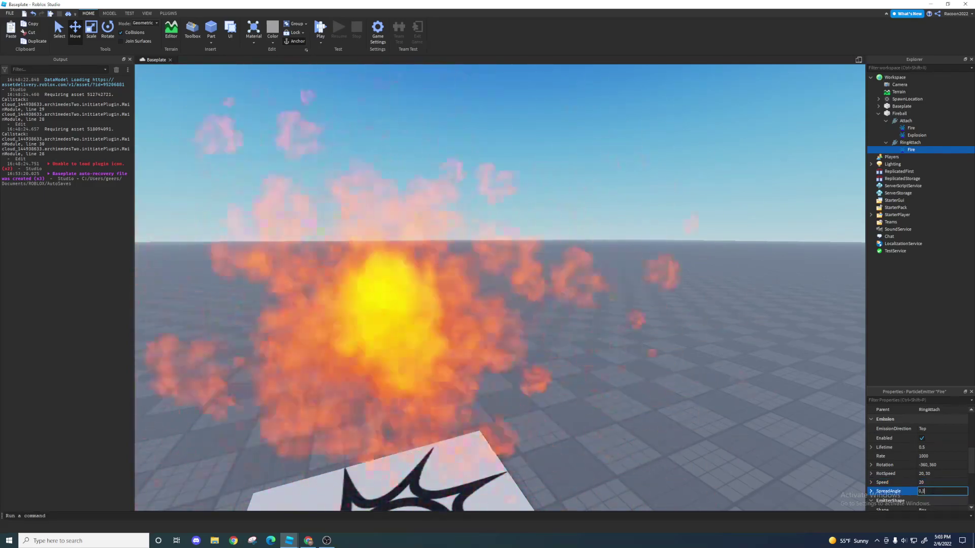
{"action": "key", "text": "Return"}
{"action": "right_click_drag", "start_coordinate": [690, 398], "coordinate": [690, 398]}
{"action": "key", "text": "w"}
{"action": "key", "text": "s"}
{"action": "key", "text": "w"}
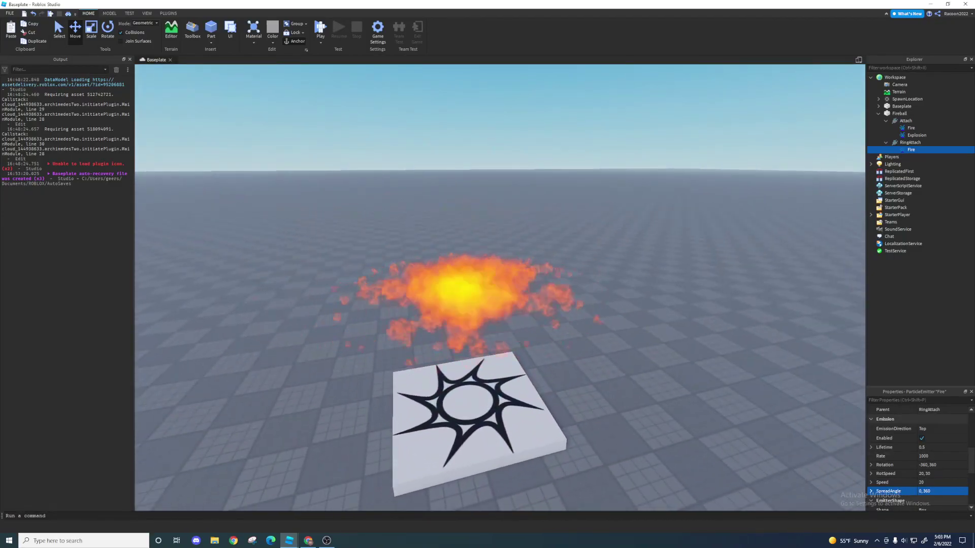
Set the RingAttach Fire emitter's particle Drag to 3.
{"action": "scroll", "coordinate": [923, 444], "scroll_direction": "down", "scroll_amount": 3}
{"action": "scroll", "coordinate": [923, 443], "scroll_direction": "down", "scroll_amount": 3}
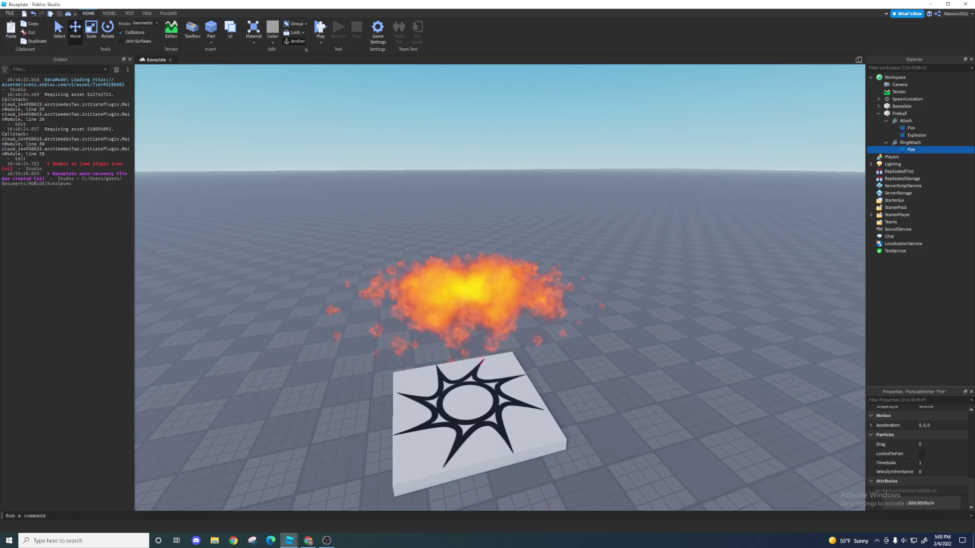
{"action": "left_click", "coordinate": [940, 445]}
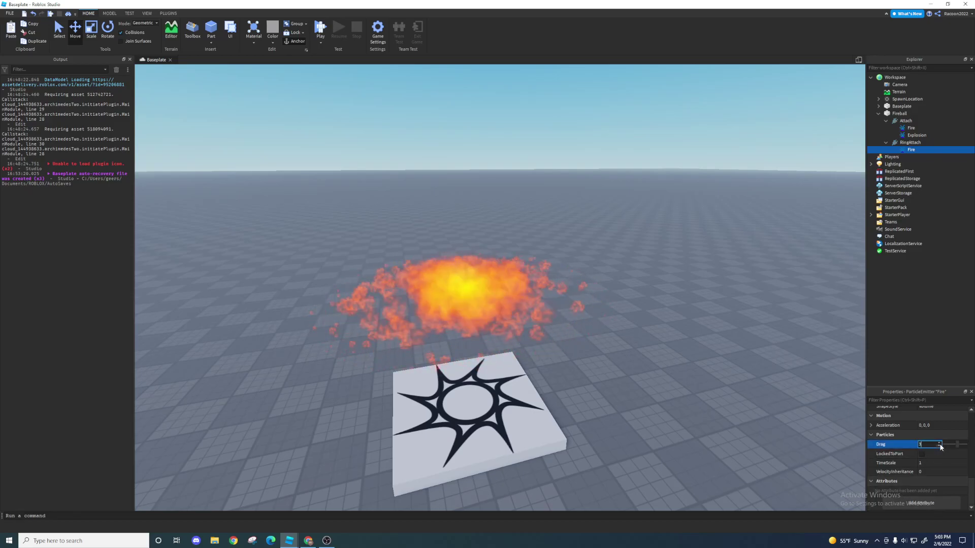
{"action": "key", "text": "Return"}
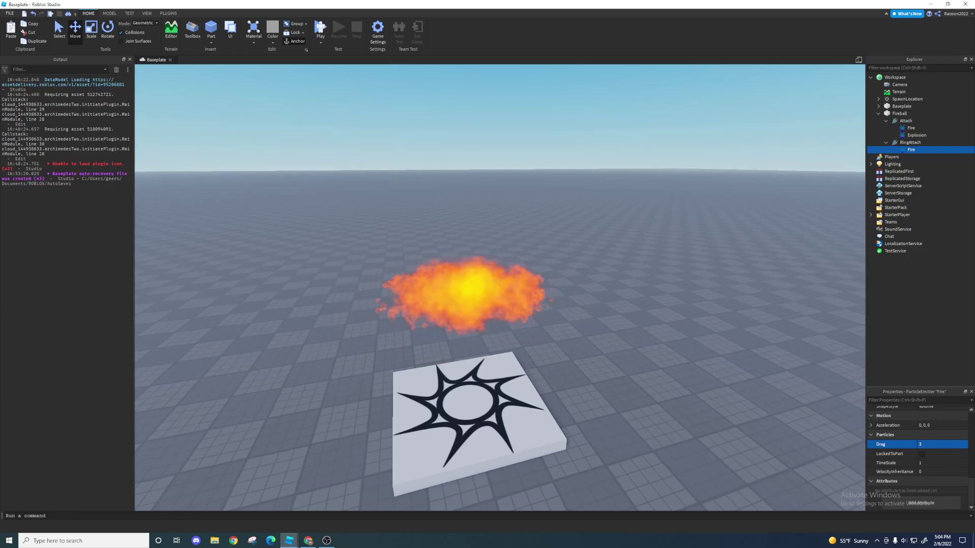
Shape the RingAttach Fire emitter's Transparency curve to end at 1, with an added keypoint at time about 0.94 and value about 0.27.
{"action": "scroll", "coordinate": [918, 471], "scroll_direction": "up", "scroll_amount": 10}
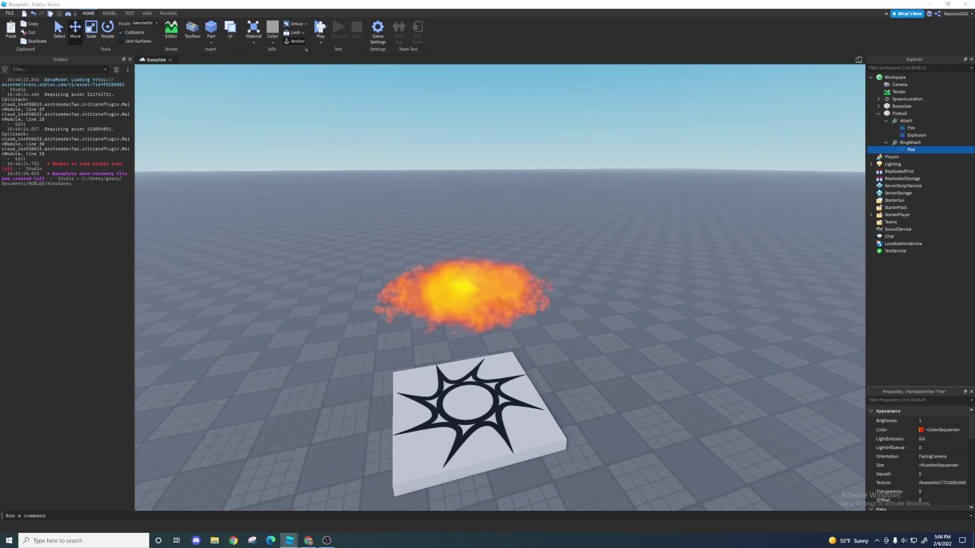
{"action": "double_click", "coordinate": [961, 483]}
{"action": "left_click", "coordinate": [966, 492]}
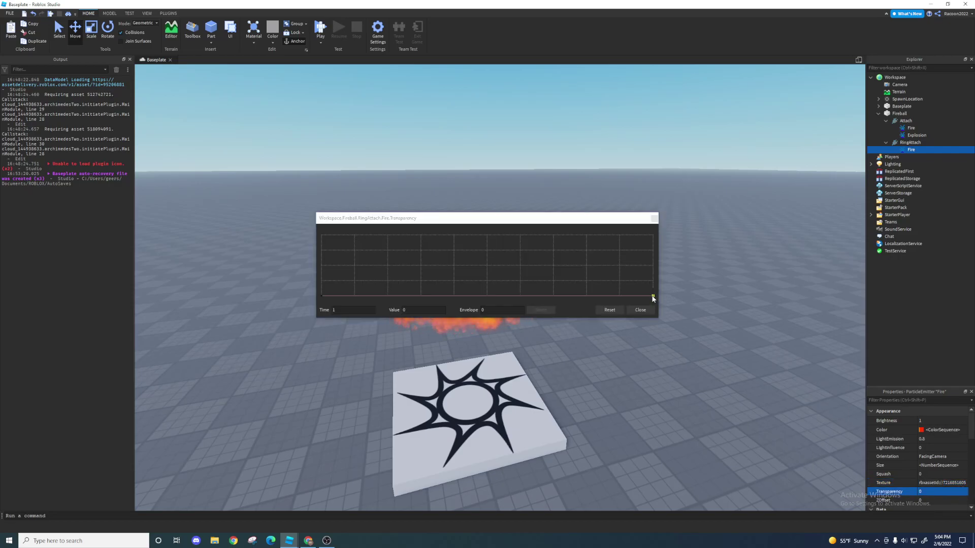
{"action": "left_click_drag", "start_coordinate": [653, 298], "coordinate": [654, 236]}
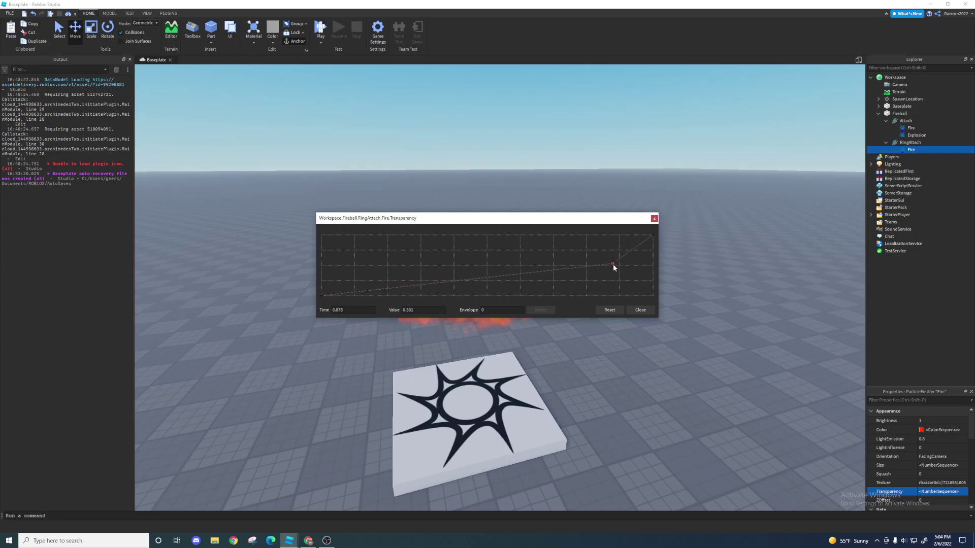
{"action": "left_click_drag", "start_coordinate": [614, 269], "coordinate": [634, 281]}
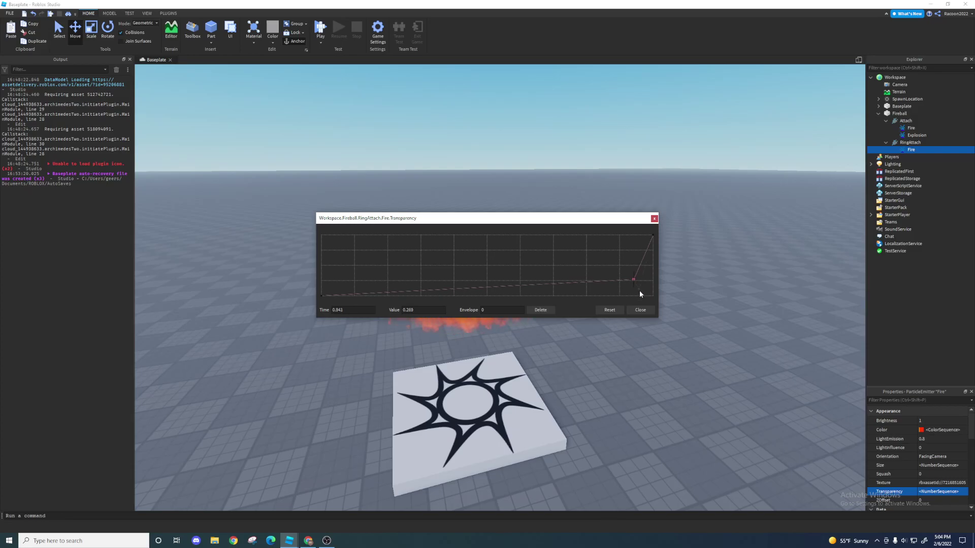
{"action": "left_click", "coordinate": [642, 308]}
Review the RingAttach Fire emitter's properties, restart its emission and examine the ring from several angles.
{"action": "scroll", "coordinate": [644, 304], "scroll_direction": "up", "scroll_amount": 5}
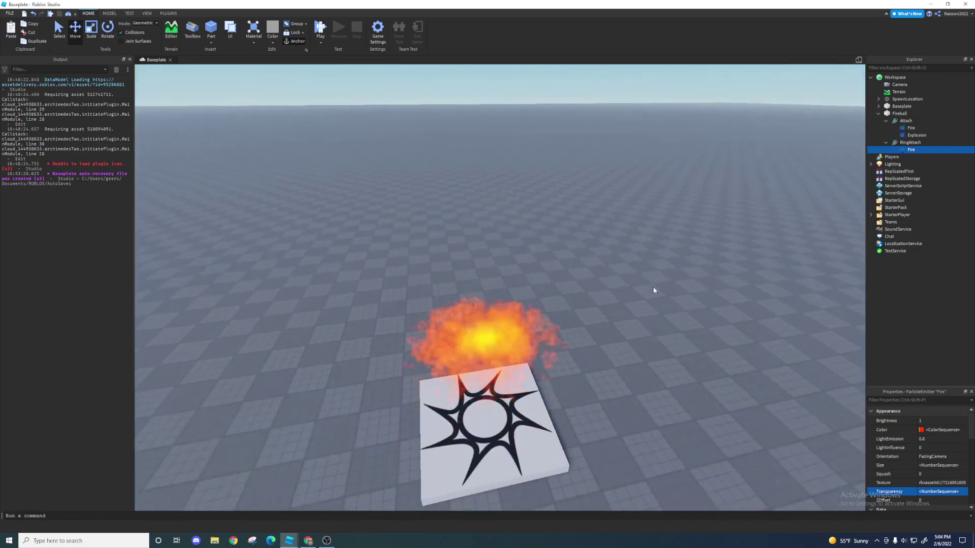
{"action": "scroll", "coordinate": [655, 292], "scroll_direction": "up", "scroll_amount": 3}
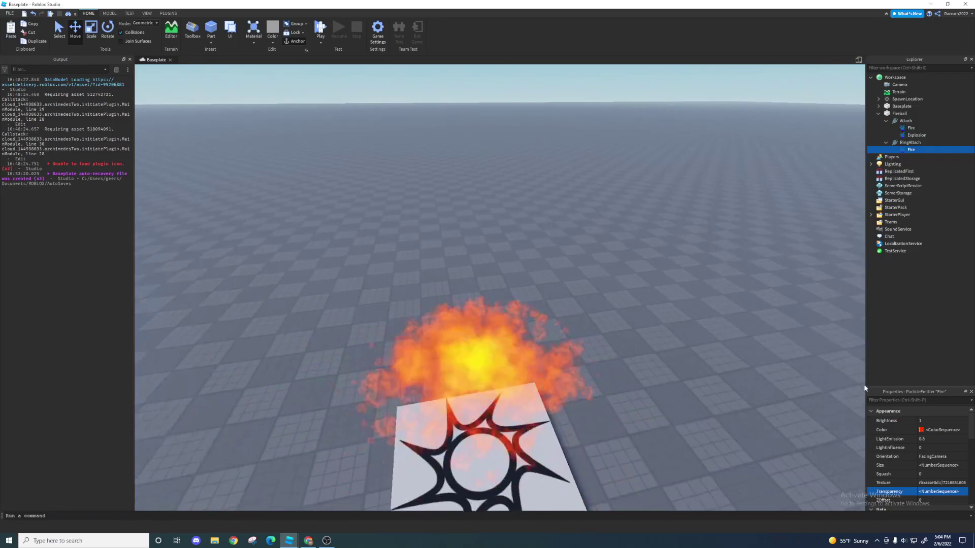
{"action": "scroll", "coordinate": [865, 389], "scroll_direction": "down", "scroll_amount": 3}
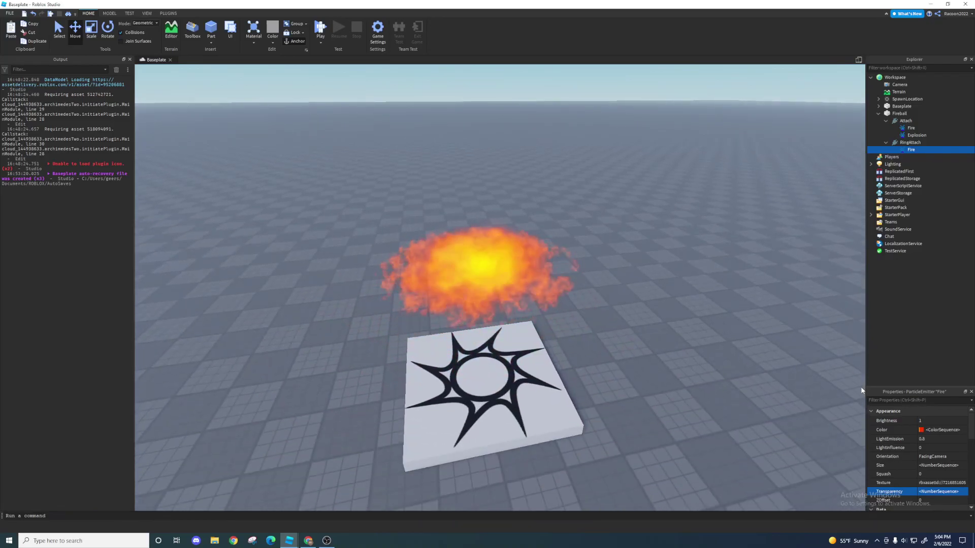
{"action": "scroll", "coordinate": [922, 457], "scroll_direction": "down", "scroll_amount": 5}
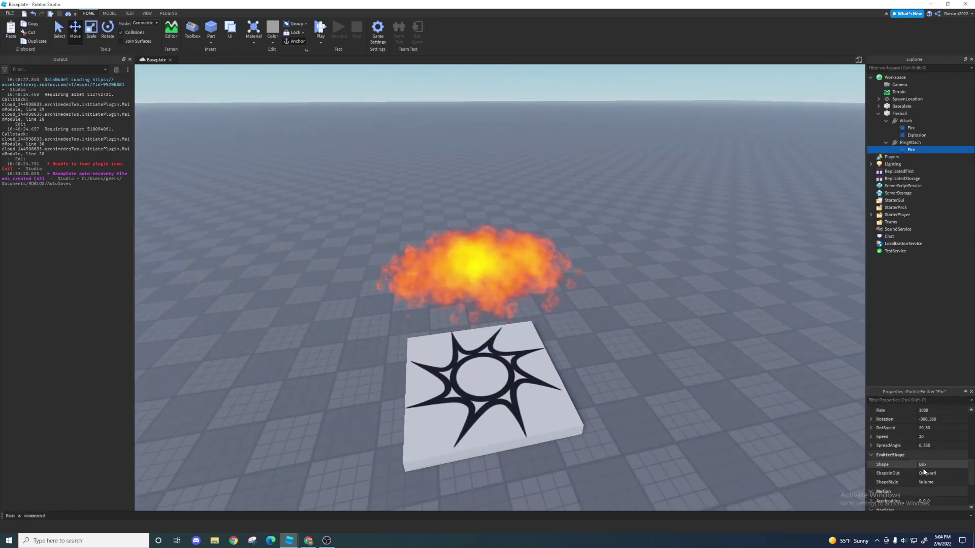
{"action": "scroll", "coordinate": [924, 472], "scroll_direction": "up", "scroll_amount": 5}
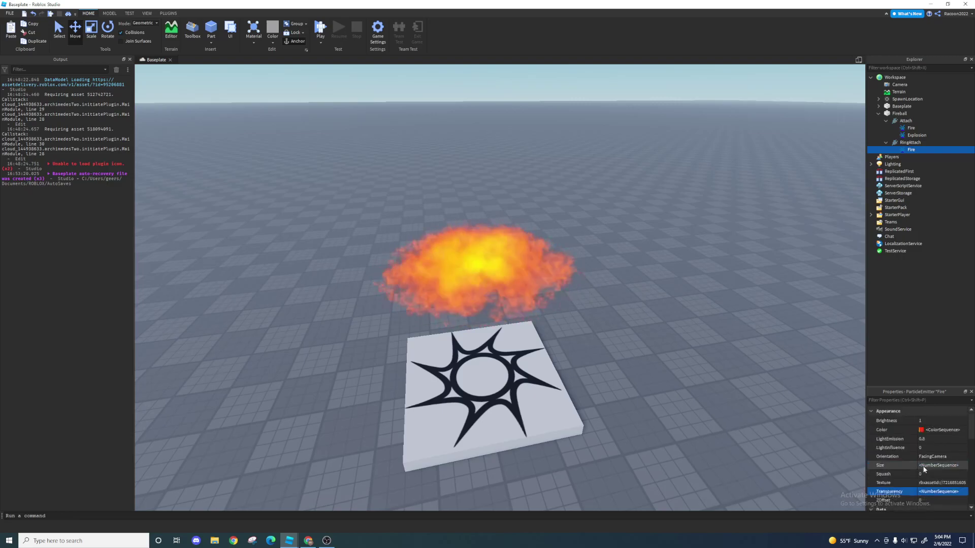
{"action": "scroll", "coordinate": [924, 470], "scroll_direction": "down", "scroll_amount": 3}
{"action": "left_click", "coordinate": [921, 484]}
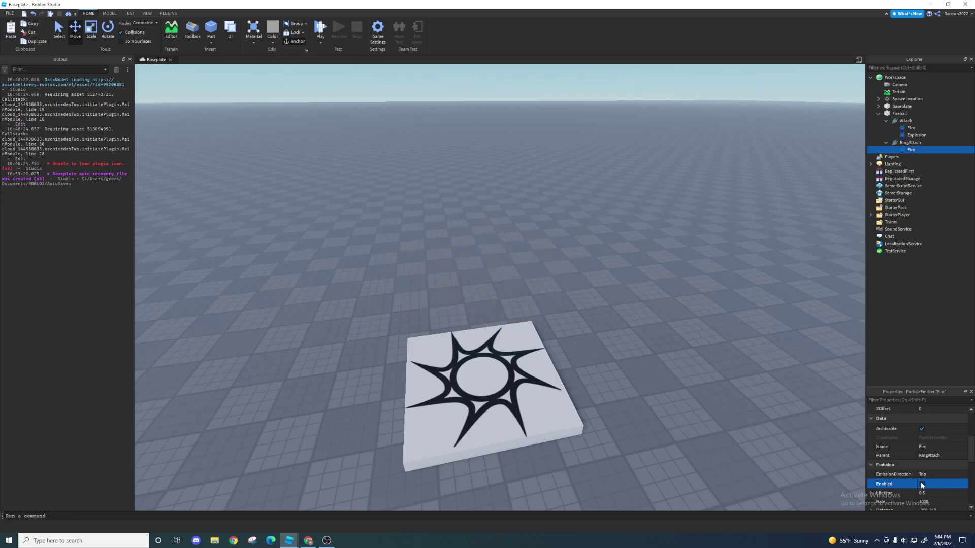
{"action": "left_click", "coordinate": [922, 484]}
{"action": "key", "text": "f"}
{"action": "right_click_drag", "start_coordinate": [783, 401], "coordinate": [784, 401]}
{"action": "key", "text": "s"}
{"action": "key", "text": "q"}
{"action": "key", "text": "e"}
{"action": "key", "text": "a"}
{"action": "key", "text": "d"}
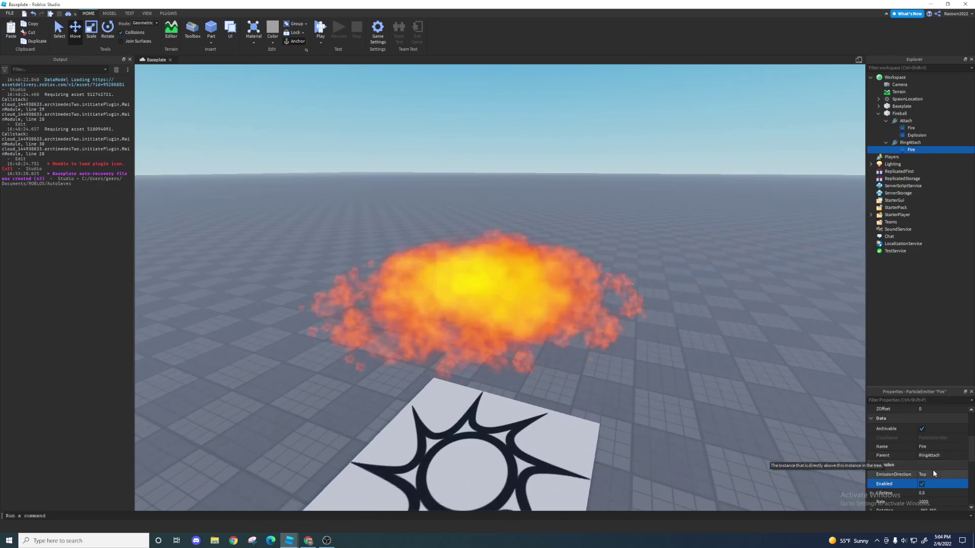
Set the RingAttach Fire emitter's EmissionDirection to Front and check the upright ring from the side.
{"action": "left_click", "coordinate": [946, 474]}
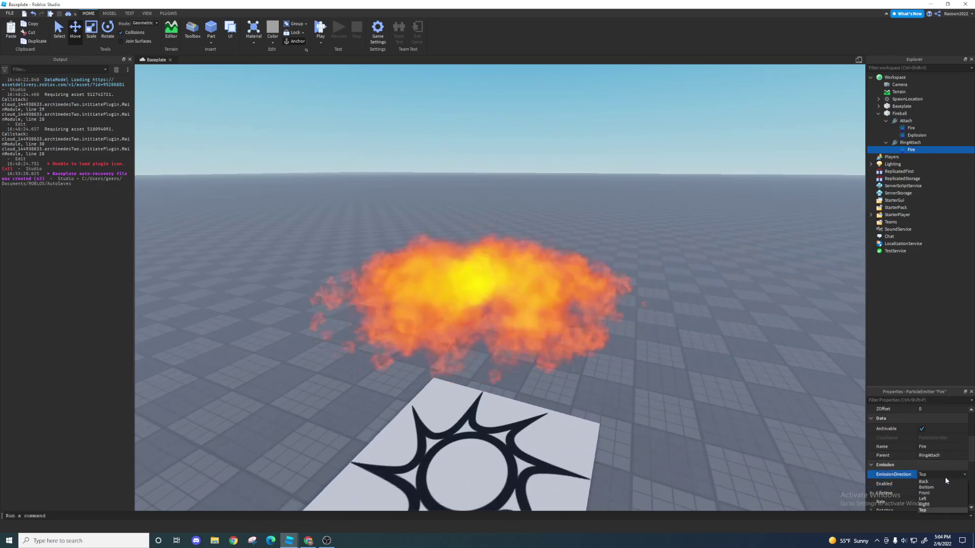
{"action": "left_click", "coordinate": [937, 492]}
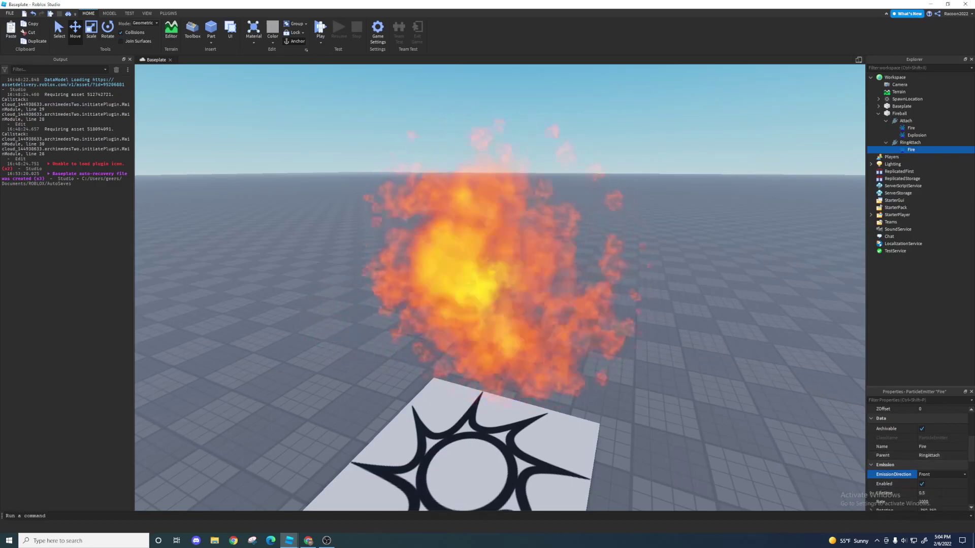
{"action": "key", "text": "a"}
{"action": "right_click_drag", "start_coordinate": [740, 460], "coordinate": [739, 460]}
{"action": "key", "text": "a"}
{"action": "key", "text": "s"}
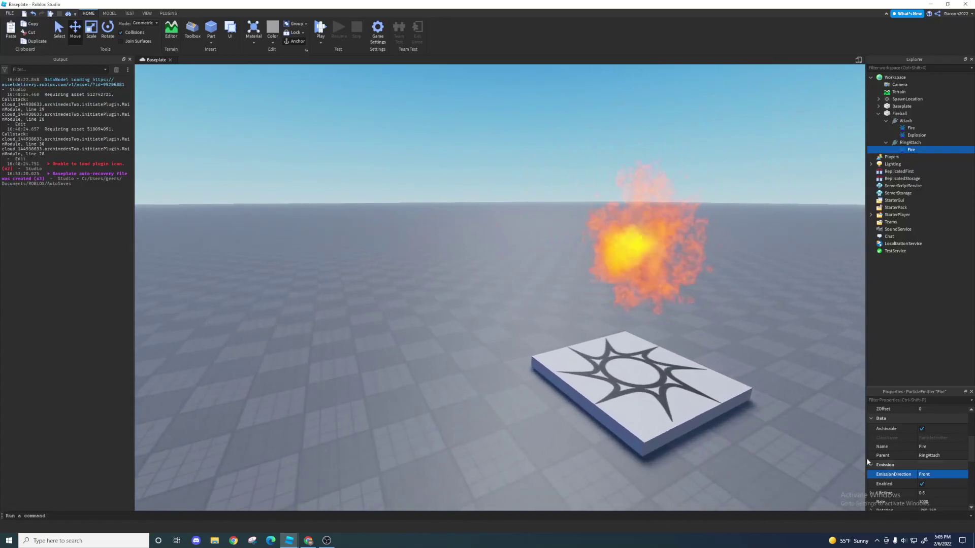
Toggle the RingAttach Fire emitter on and off repeatedly to preview short bursts, leaving it disabled.
{"action": "left_click", "coordinate": [922, 484]}
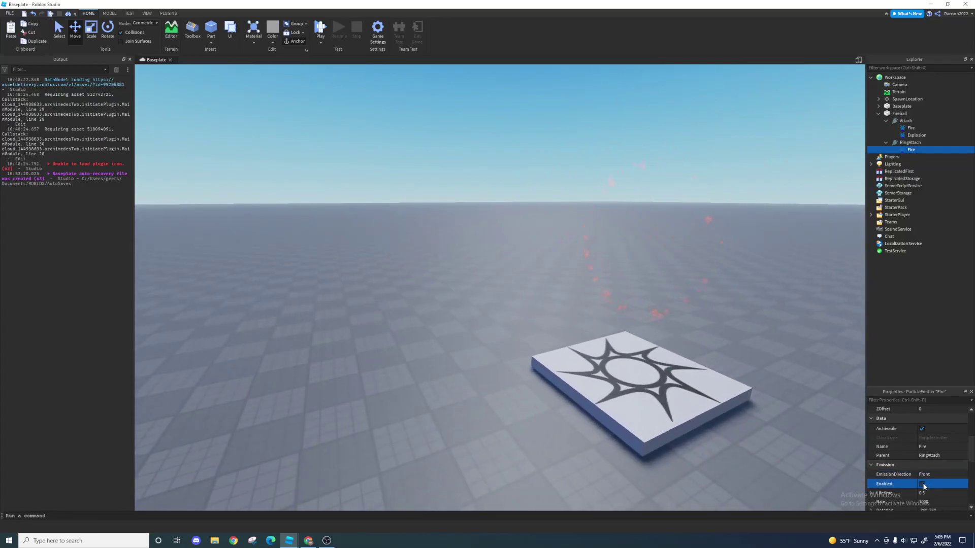
{"action": "left_click", "coordinate": [923, 485]}
{"action": "double_click", "coordinate": [922, 486]}
{"action": "double_click", "coordinate": [923, 485]}
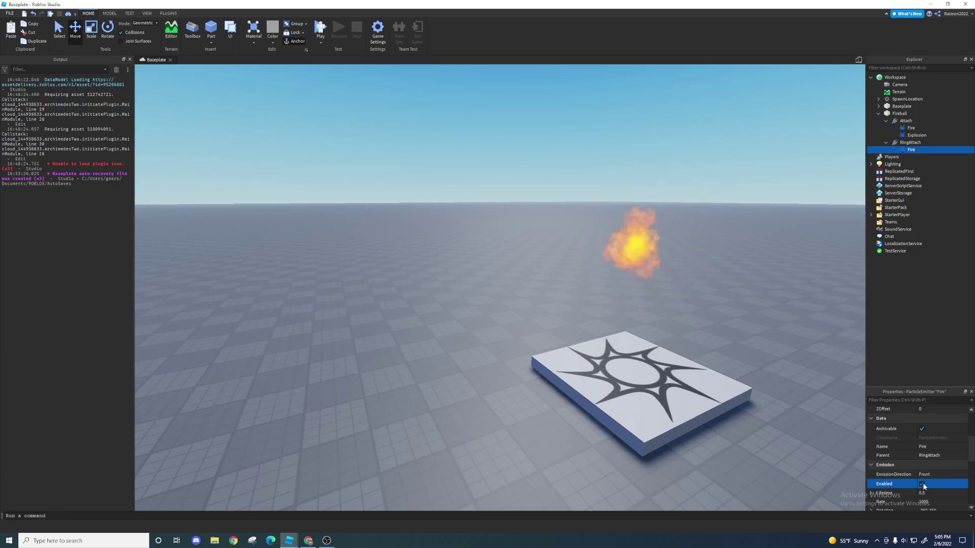
{"action": "double_click", "coordinate": [922, 485]}
{"action": "double_click", "coordinate": [923, 485]}
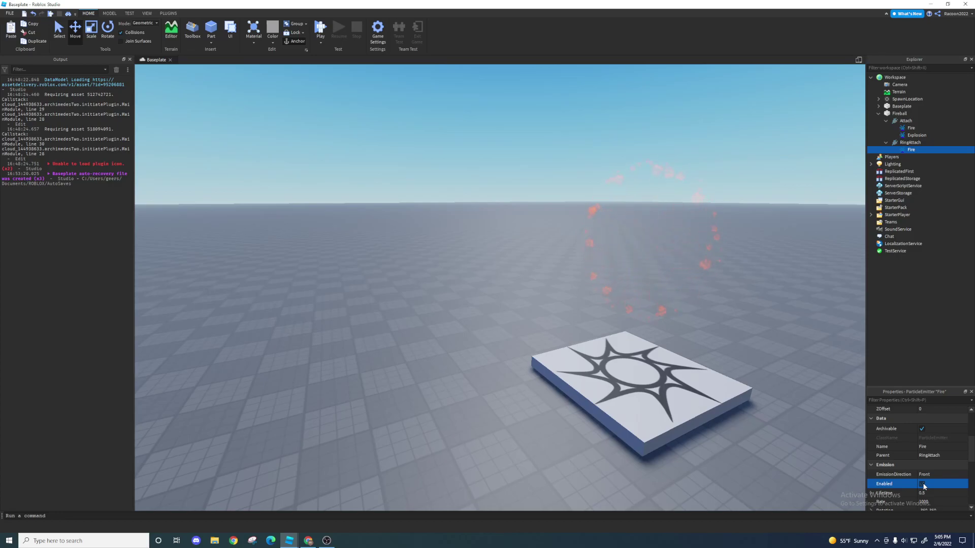
{"action": "double_click", "coordinate": [923, 486]}
{"action": "left_click", "coordinate": [922, 485]}
{"action": "left_click", "coordinate": [923, 484]}
{"action": "right_click_drag", "start_coordinate": [686, 418], "coordinate": [683, 416]}
{"action": "key", "text": "d"}
{"action": "key", "text": "s"}
{"action": "scroll", "coordinate": [685, 417], "scroll_direction": "down", "scroll_amount": 3}
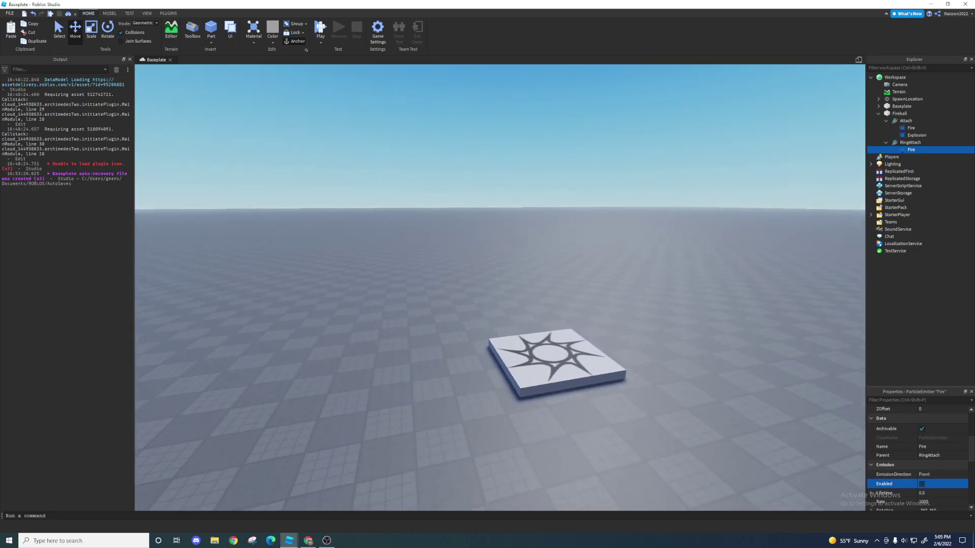
Rename the RingAttach Fire emitter as Ring, then collapse and select the Fireball part.
{"action": "left_click", "coordinate": [934, 447]}
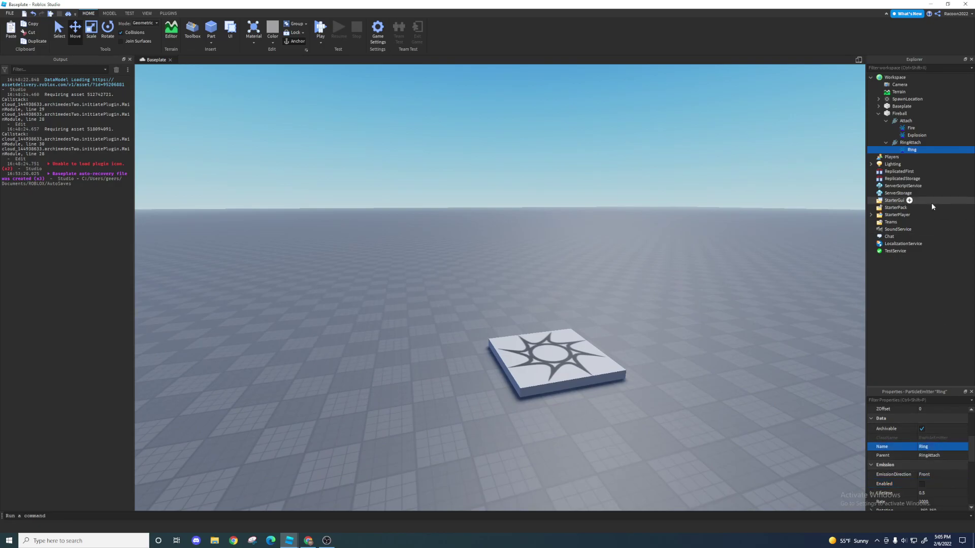
{"action": "left_click", "coordinate": [879, 113]}
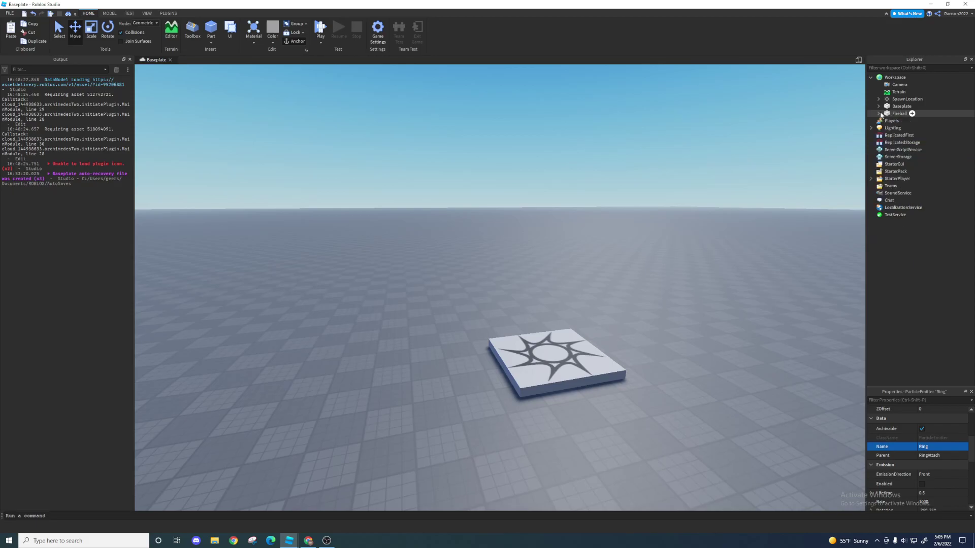
{"action": "left_click", "coordinate": [896, 113]}
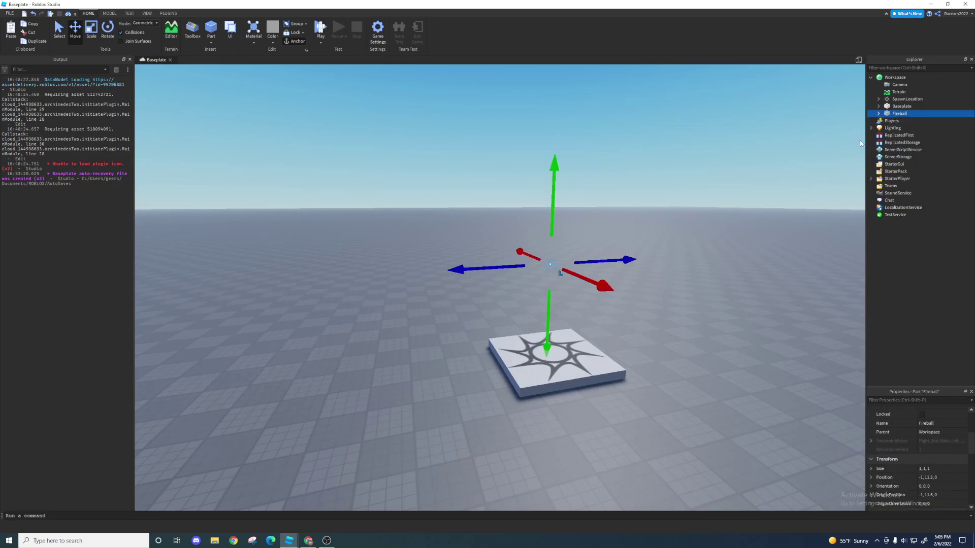
Add a folder named Attacks to ReplicatedStorage.
{"action": "left_click", "coordinate": [878, 144]}
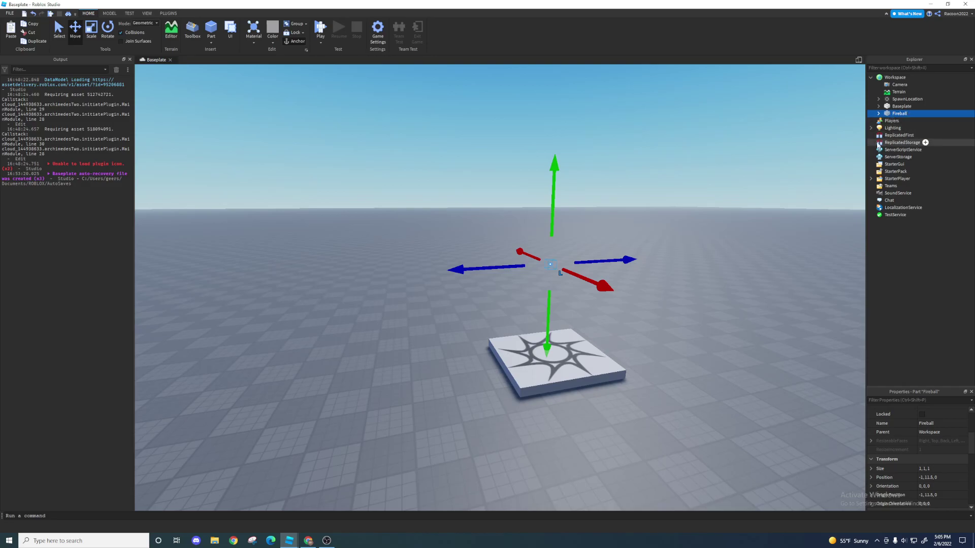
{"action": "left_click", "coordinate": [925, 143]}
{"action": "left_click", "coordinate": [910, 165]}
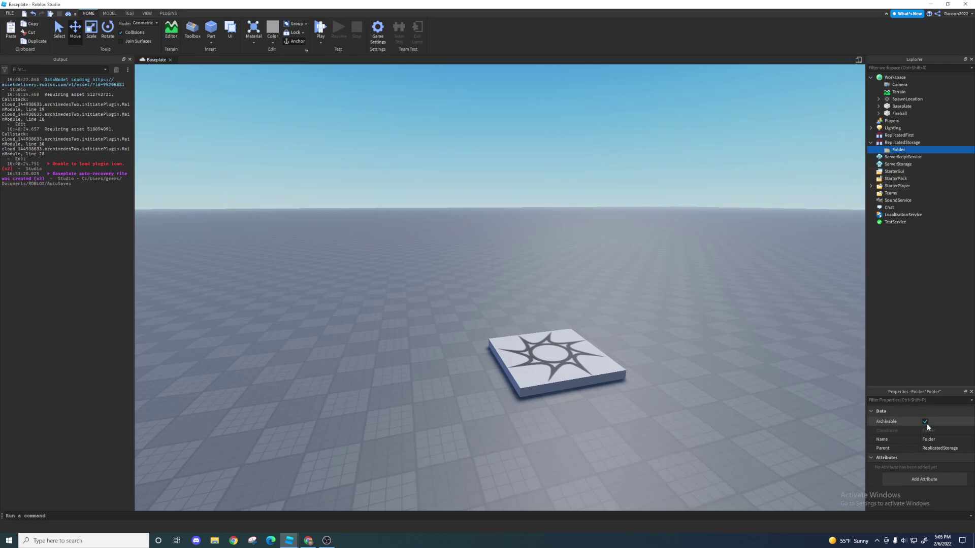
{"action": "left_click", "coordinate": [929, 440]}
{"action": "type", "text": "Attacks"}
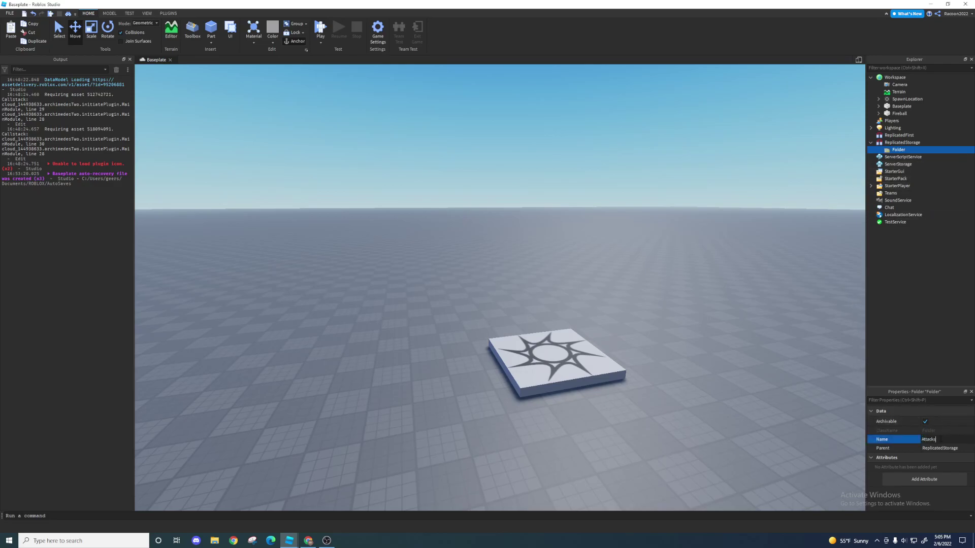
{"action": "key", "text": "Return"}
Add a subfolder named Fire inside the Attacks folder.
{"action": "left_click", "coordinate": [911, 151]}
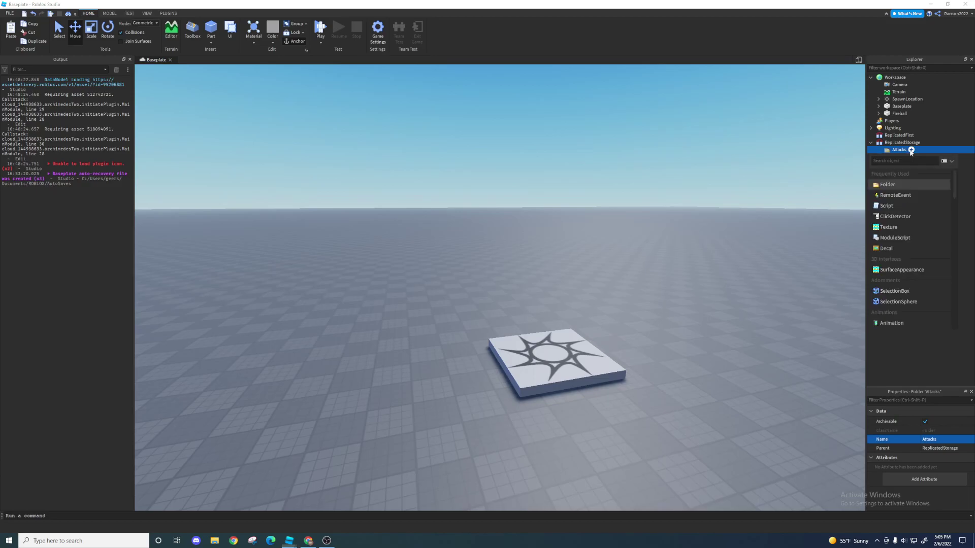
{"action": "left_click", "coordinate": [907, 184]}
{"action": "left_click", "coordinate": [945, 439]}
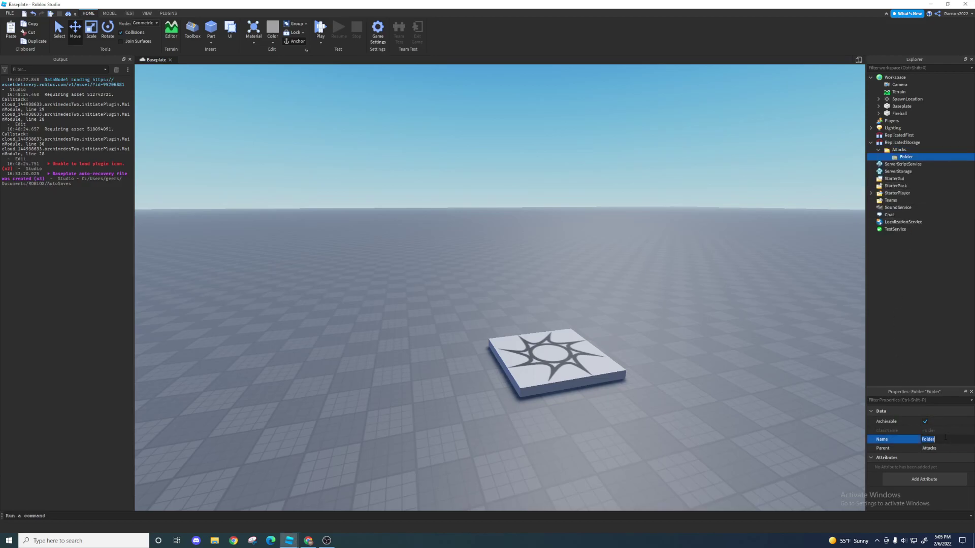
{"action": "type", "text": "Fire"}
{"action": "key", "text": "Return"}
Add a folder named Fx inside the Fire folder and move the Fireball part into it.
{"action": "left_click", "coordinate": [968, 157]}
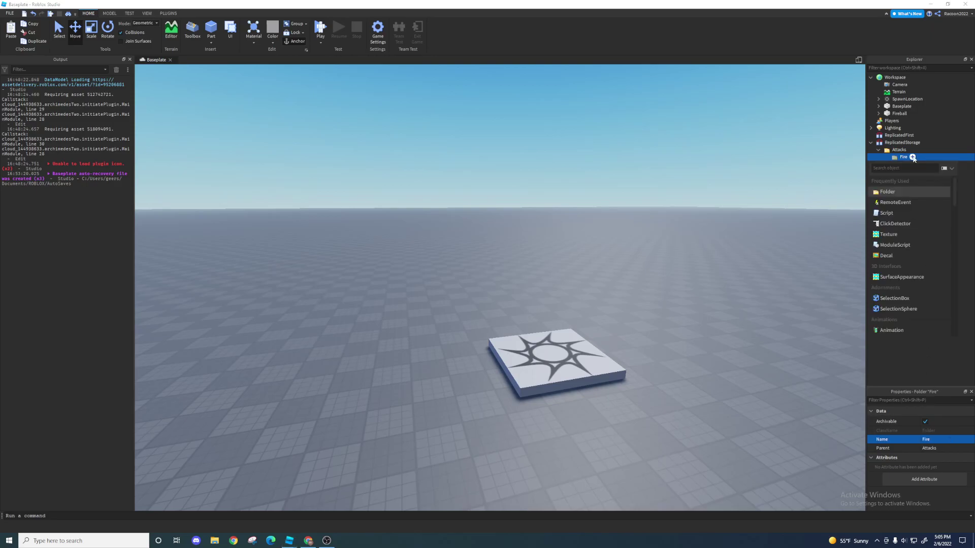
{"action": "left_click", "coordinate": [907, 191]}
{"action": "left_click", "coordinate": [929, 439]}
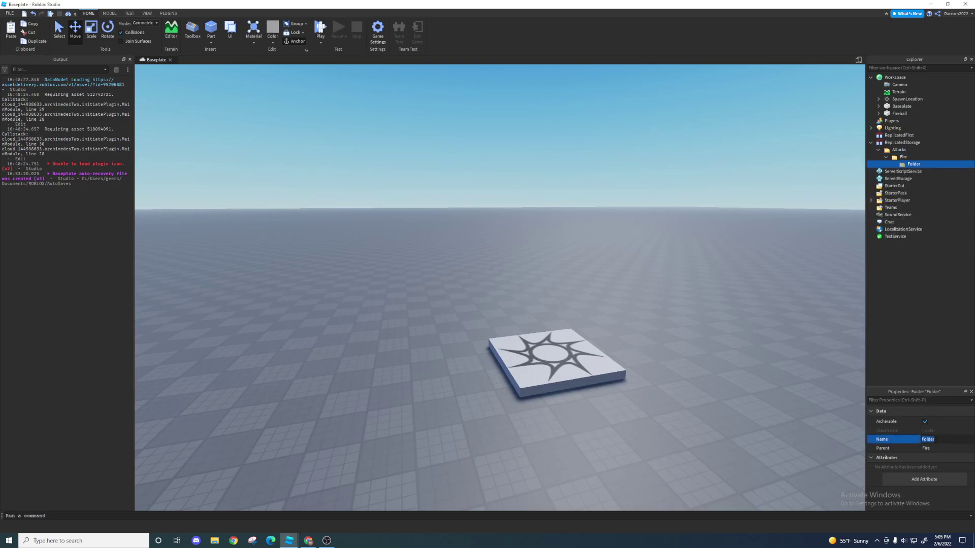
{"action": "type", "text": "Fx"}
{"action": "key", "text": "Return"}
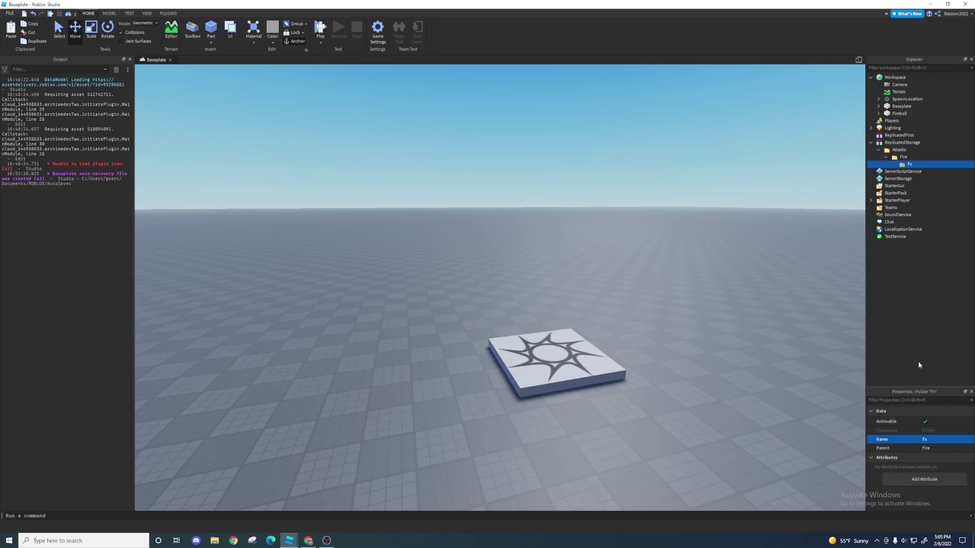
{"action": "left_click_drag", "start_coordinate": [899, 113], "coordinate": [916, 165]}
Insert a MeshPart into the Workspace and shift it a short distance across the baseplate.
{"action": "left_click", "coordinate": [909, 78]}
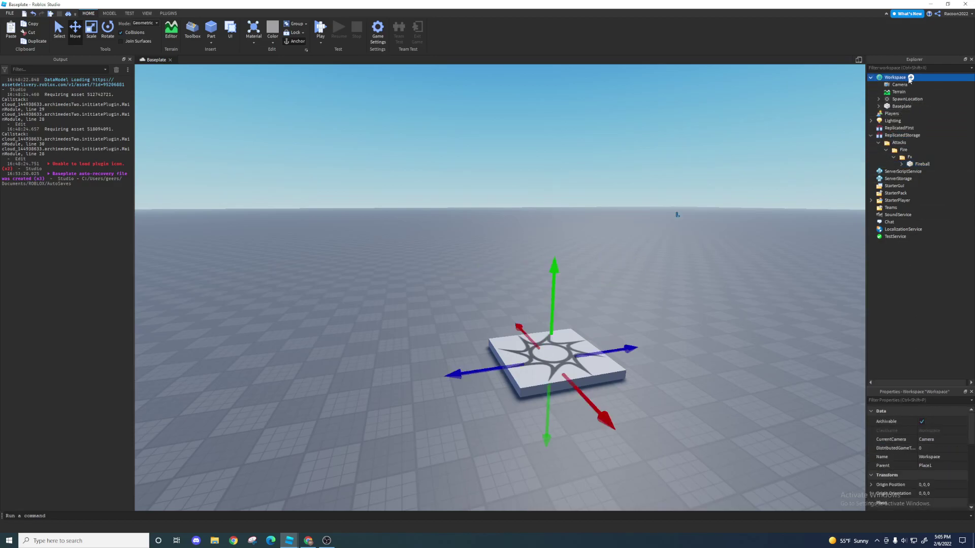
{"action": "left_click", "coordinate": [910, 78]}
{"action": "left_click", "coordinate": [907, 165]}
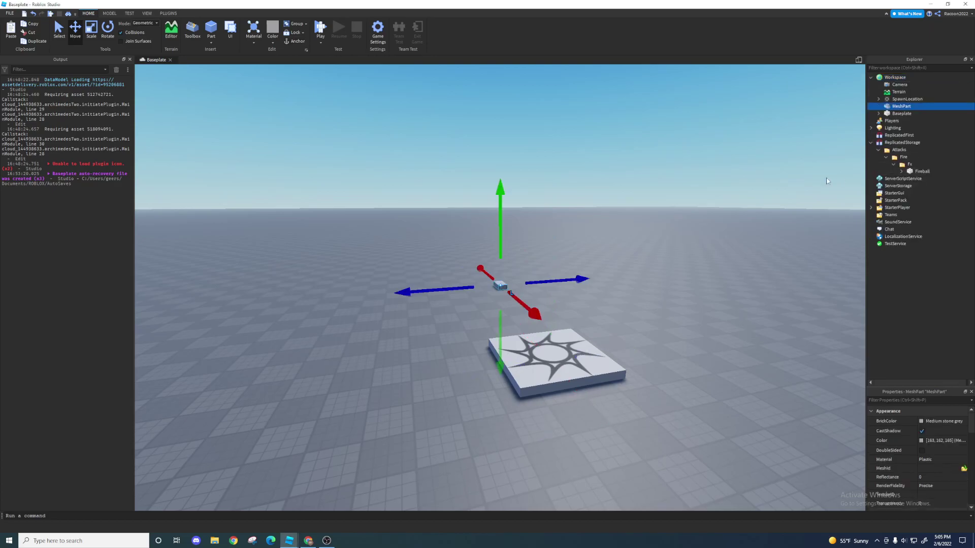
{"action": "key", "text": "w"}
{"action": "right_click_drag", "start_coordinate": [669, 191], "coordinate": [681, 188]}
{"action": "key", "text": "a"}
{"action": "key", "text": "d"}
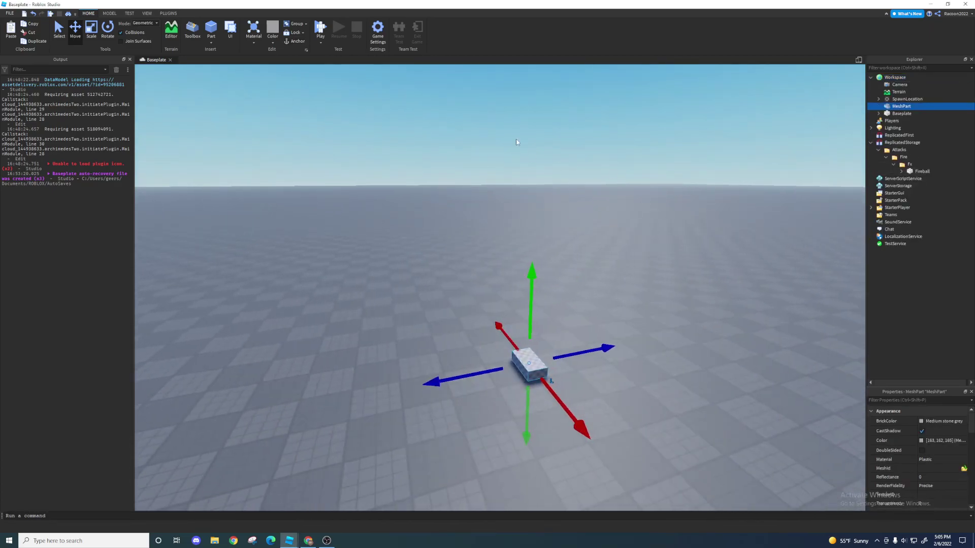
{"action": "right_click_drag", "start_coordinate": [516, 140], "coordinate": [517, 141]}
{"action": "key", "text": "d"}
{"action": "key", "text": "d"}
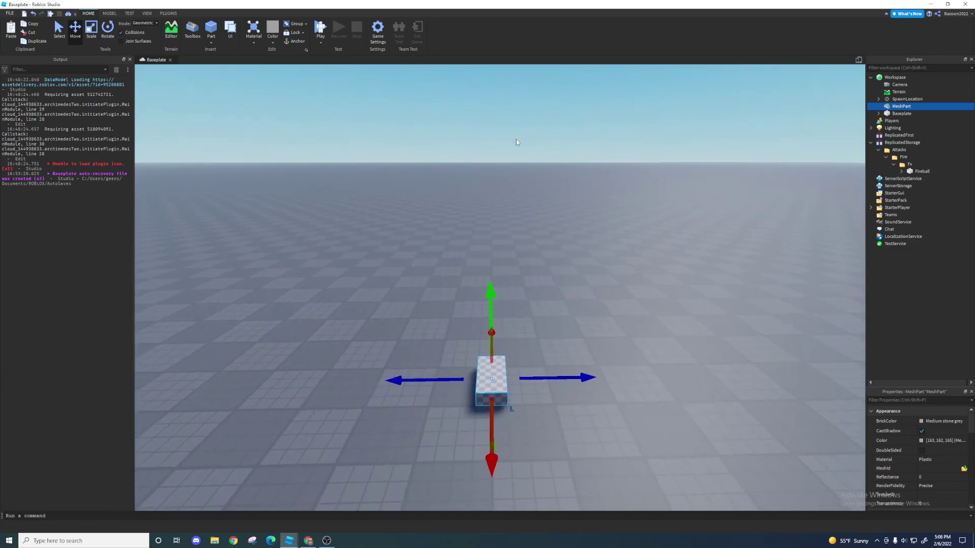
{"action": "scroll", "coordinate": [517, 141], "scroll_direction": "down", "scroll_amount": 3}
{"action": "left_click_drag", "start_coordinate": [496, 353], "coordinate": [450, 360]}
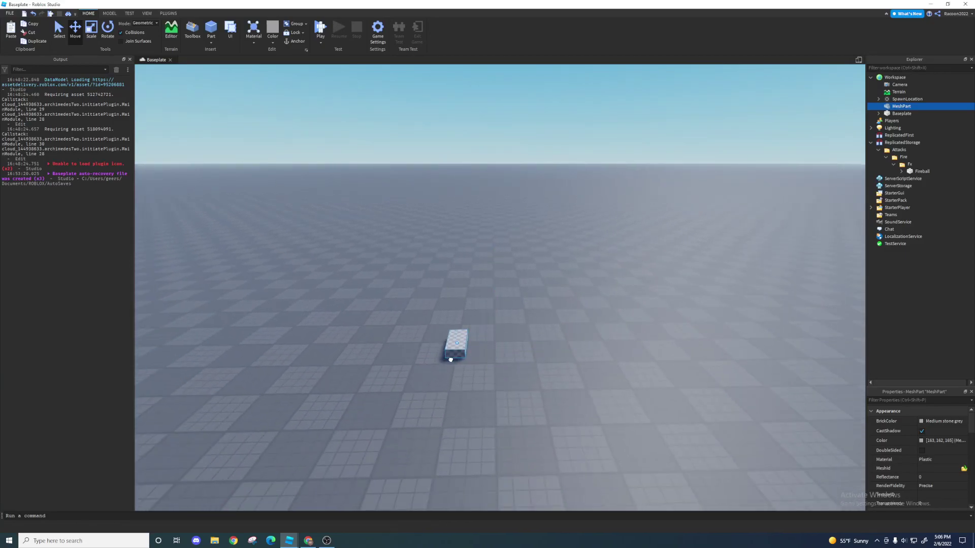
{"action": "key", "text": "w"}
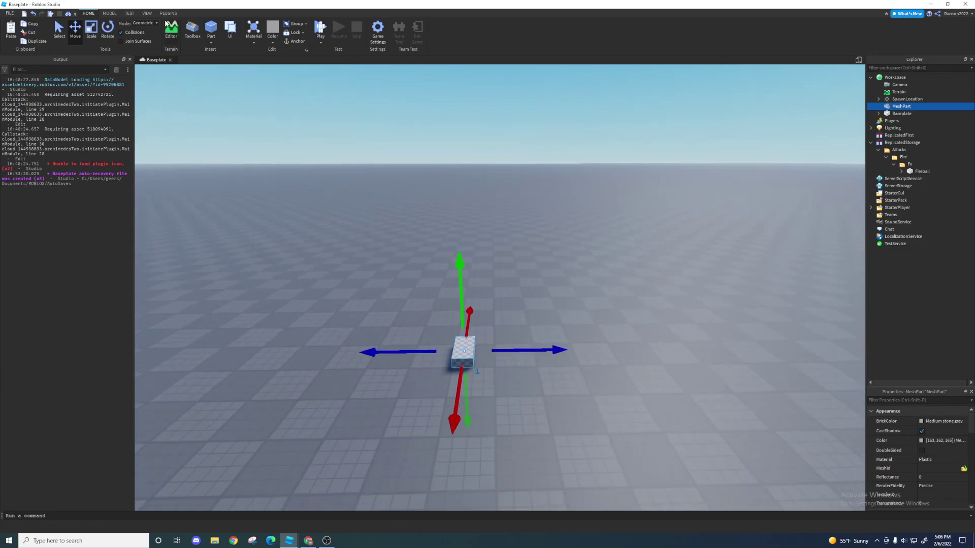
Widen the MeshPart along its blue axis with the Scale tool.
{"action": "left_click", "coordinate": [89, 41]}
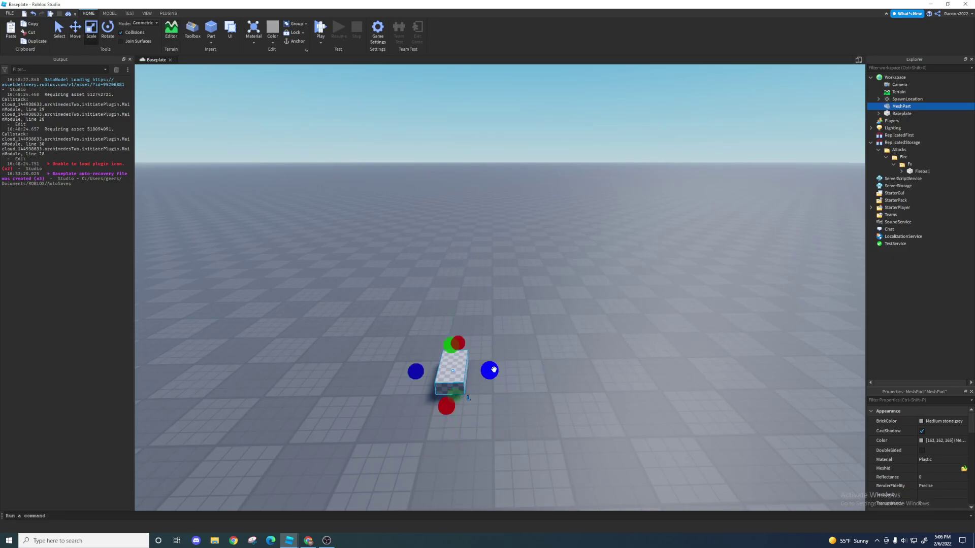
{"action": "left_click_drag", "start_coordinate": [487, 371], "coordinate": [513, 375]}
{"action": "key", "text": "w"}
{"action": "key", "text": "q"}
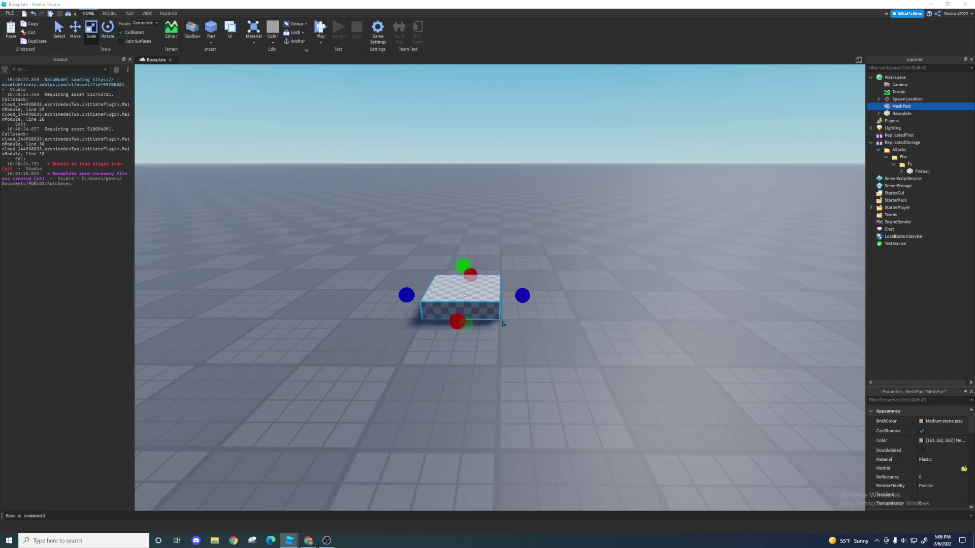
Paste the copied ring mesh asset ID as the MeshPart's MeshId.
{"action": "left_click", "coordinate": [938, 468]}
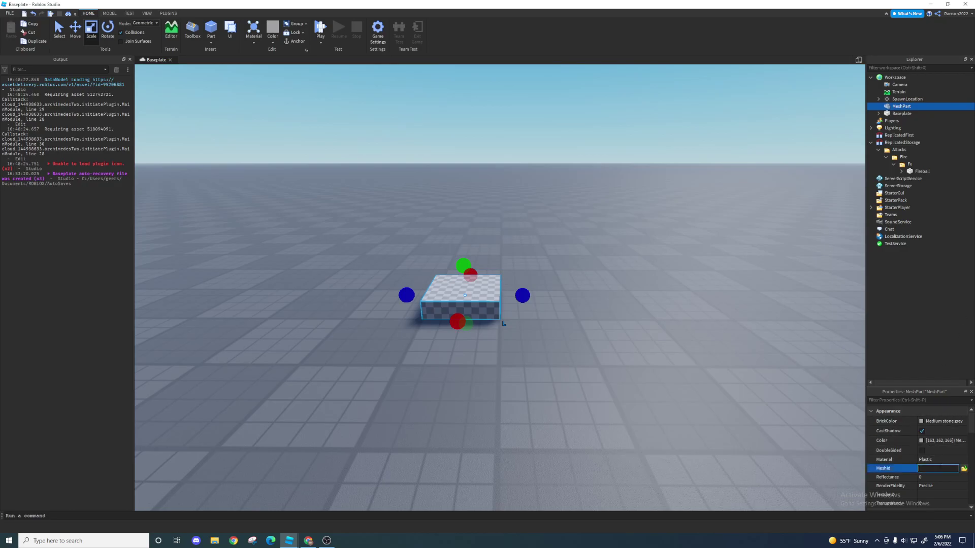
{"action": "key", "text": "ctrl+v"}
{"action": "key", "text": "Return"}
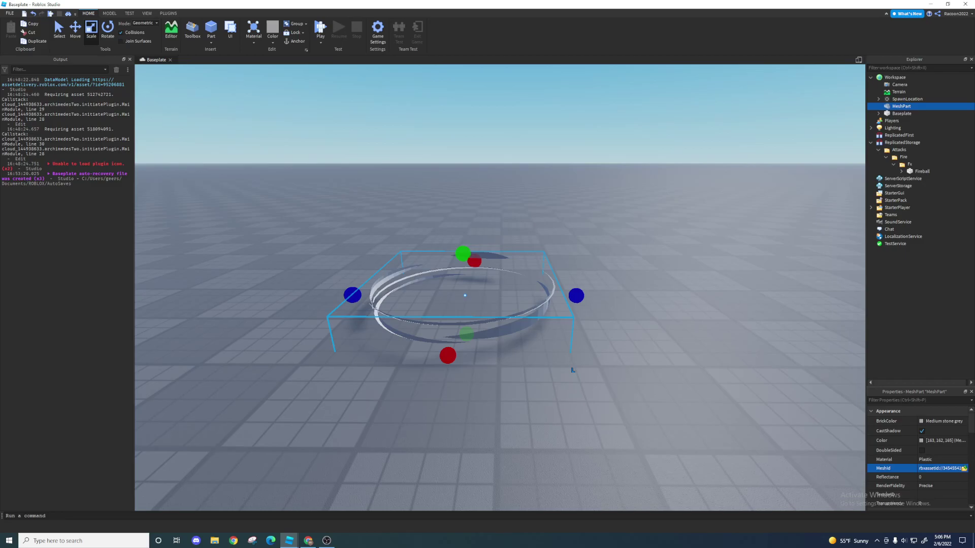
Set the MeshPart's transparency to 0.9 and its material to Neon.
{"action": "scroll", "coordinate": [911, 497], "scroll_direction": "down", "scroll_amount": 2}
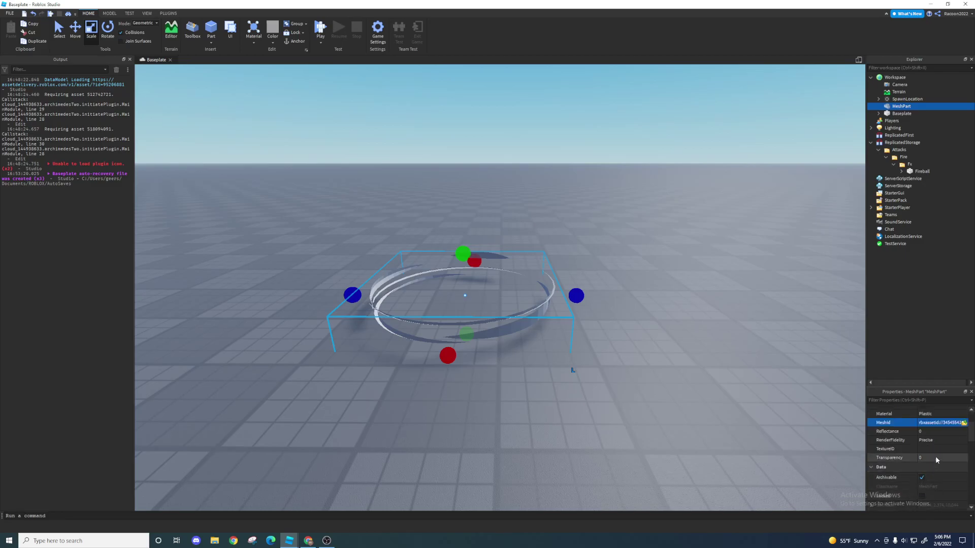
{"action": "left_click", "coordinate": [936, 458]}
{"action": "type", "text": ".9"}
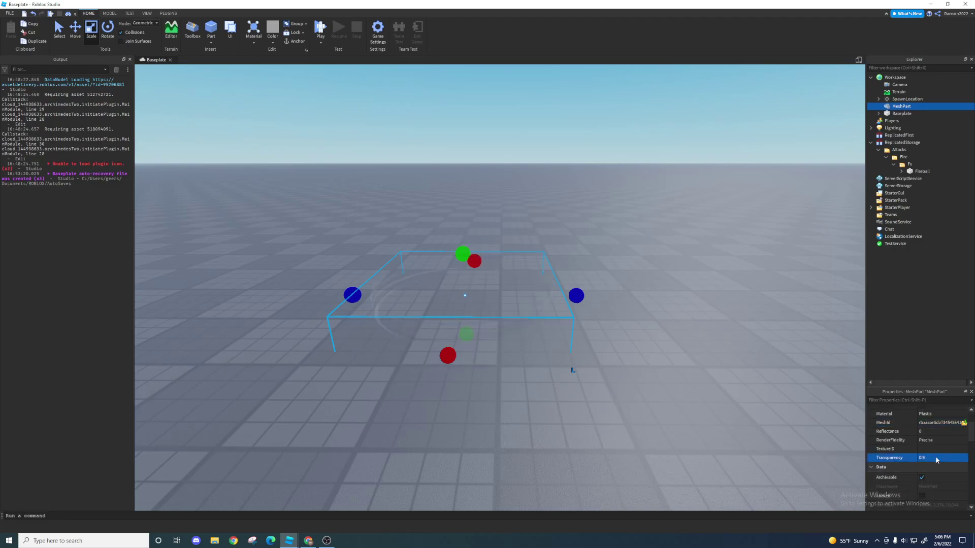
{"action": "left_click", "coordinate": [935, 413]}
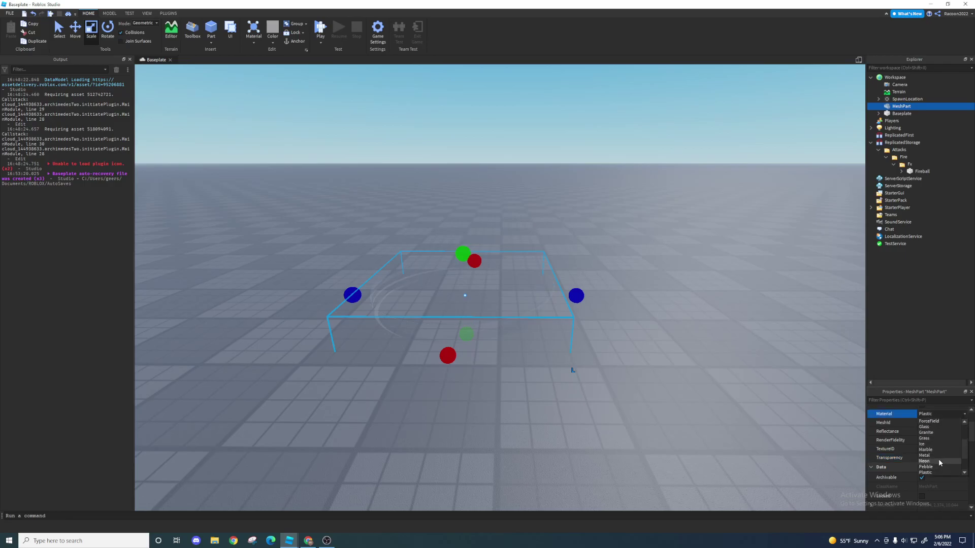
{"action": "left_click", "coordinate": [939, 461]}
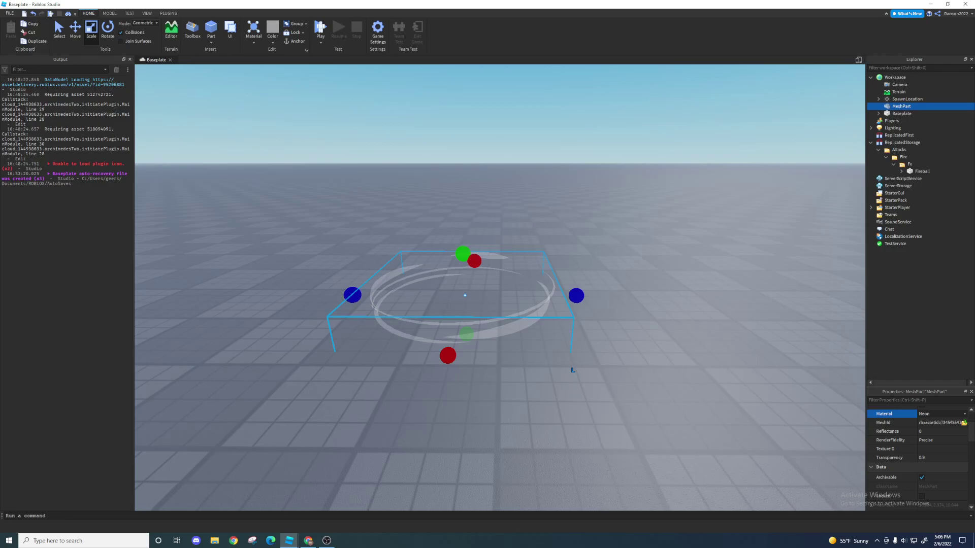
Compare with the Fireball's collision settings, turn off CanCollide, CanQuery and CanTouch on the MeshPart, and anchor it.
{"action": "scroll", "coordinate": [919, 457], "scroll_direction": "down", "scroll_amount": 2}
{"action": "left_click", "coordinate": [921, 171]}
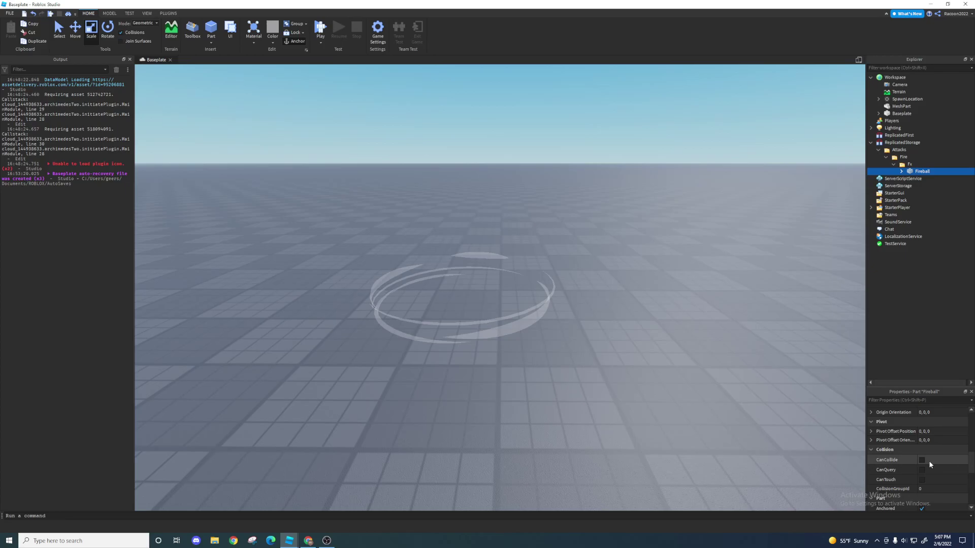
{"action": "scroll", "coordinate": [922, 463], "scroll_direction": "down", "scroll_amount": 2}
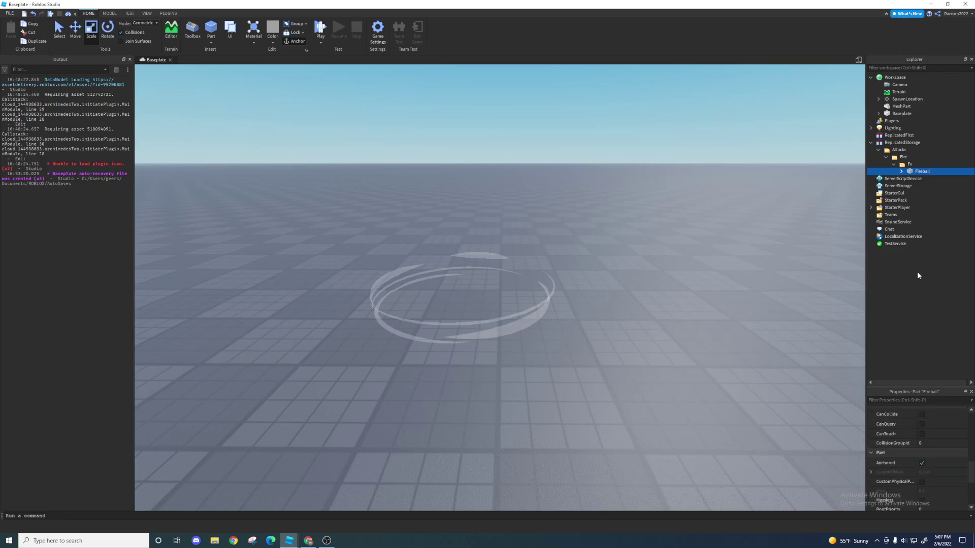
{"action": "left_click", "coordinate": [903, 106]}
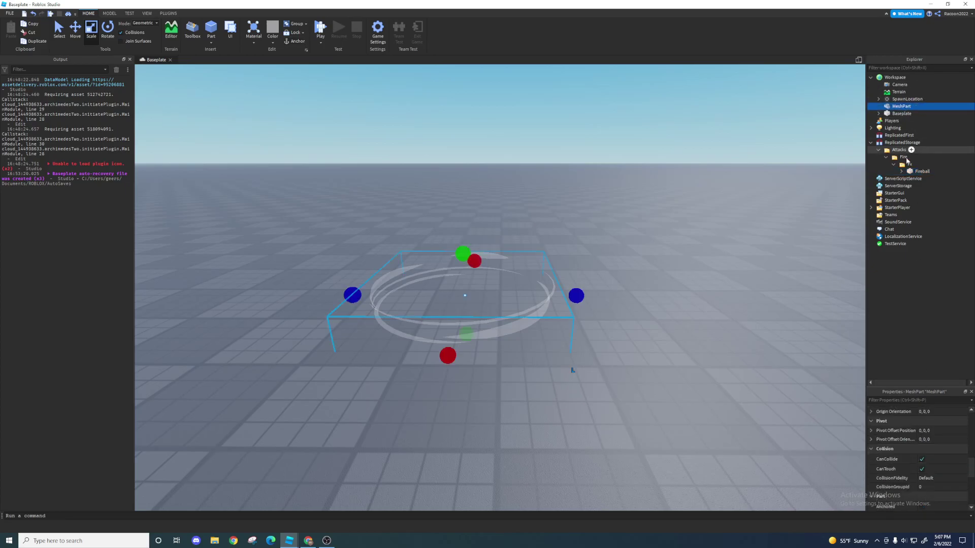
{"action": "left_click", "coordinate": [920, 460]}
{"action": "left_click", "coordinate": [921, 469]}
{"action": "scroll", "coordinate": [921, 469], "scroll_direction": "down", "scroll_amount": 2}
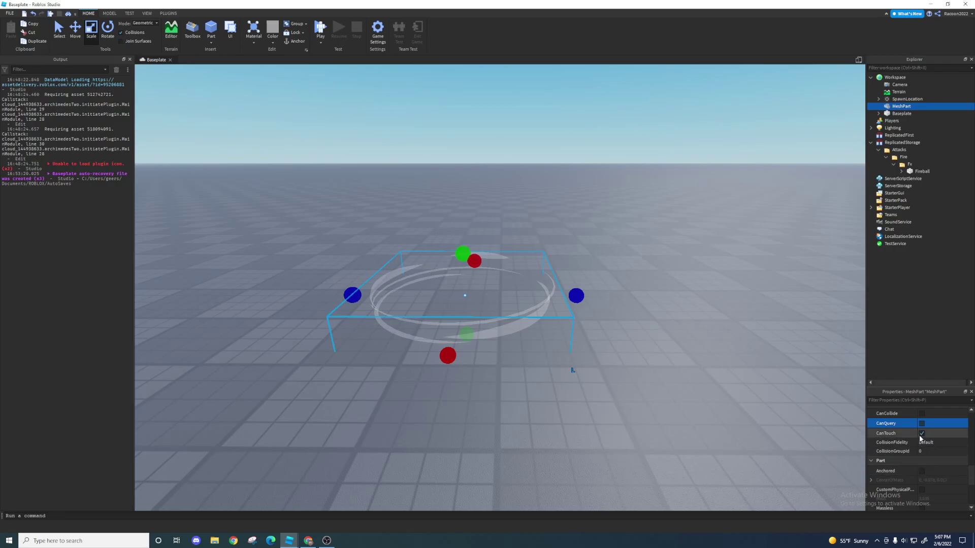
{"action": "left_click", "coordinate": [921, 435]}
{"action": "left_click", "coordinate": [922, 471]}
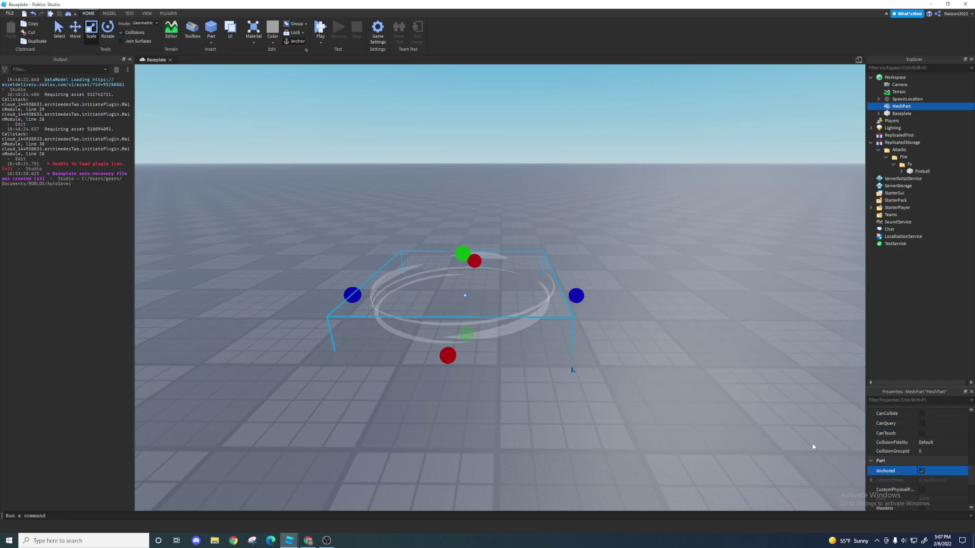
Set the MeshPart's size to 10, 0.5, 10.
{"action": "scroll", "coordinate": [919, 431], "scroll_direction": "up", "scroll_amount": 5}
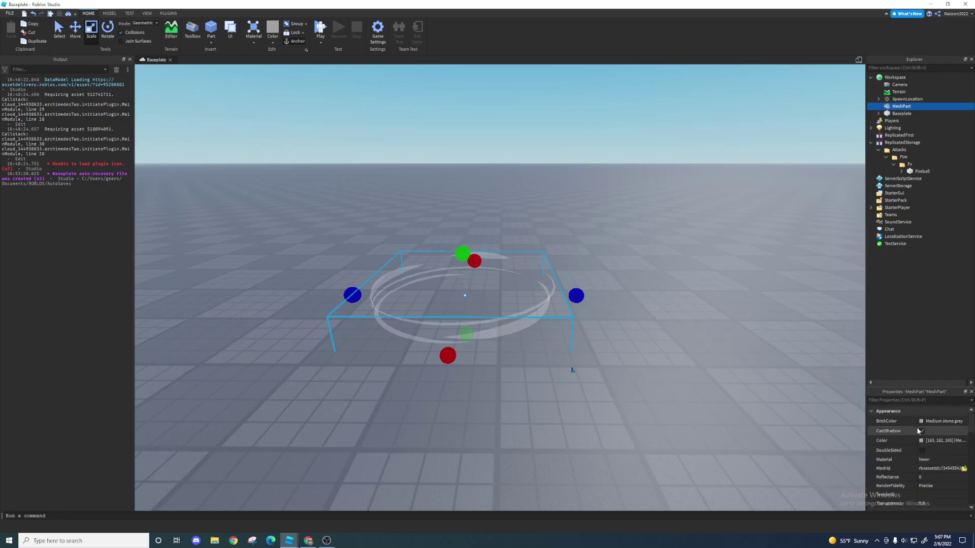
{"action": "scroll", "coordinate": [893, 417], "scroll_direction": "down", "scroll_amount": 5}
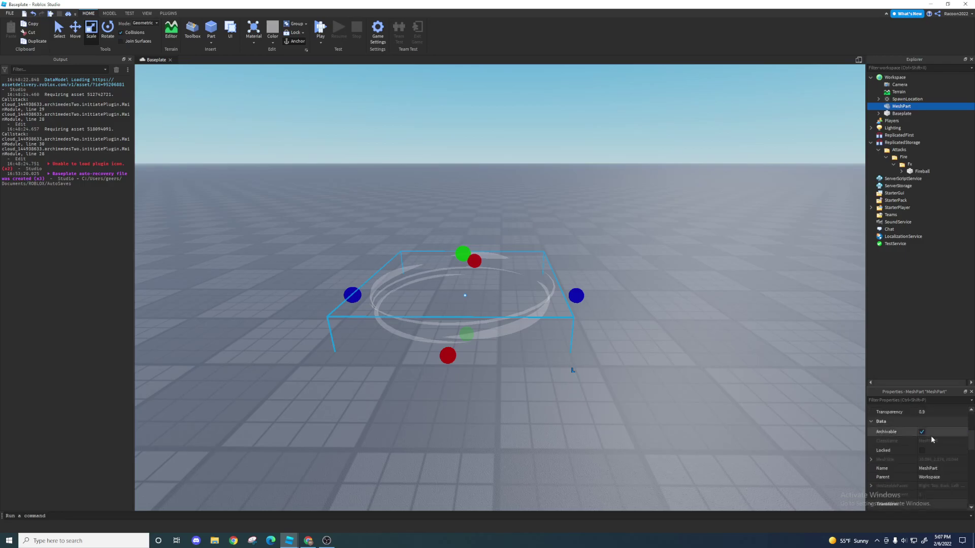
{"action": "scroll", "coordinate": [937, 431], "scroll_direction": "down", "scroll_amount": 10}
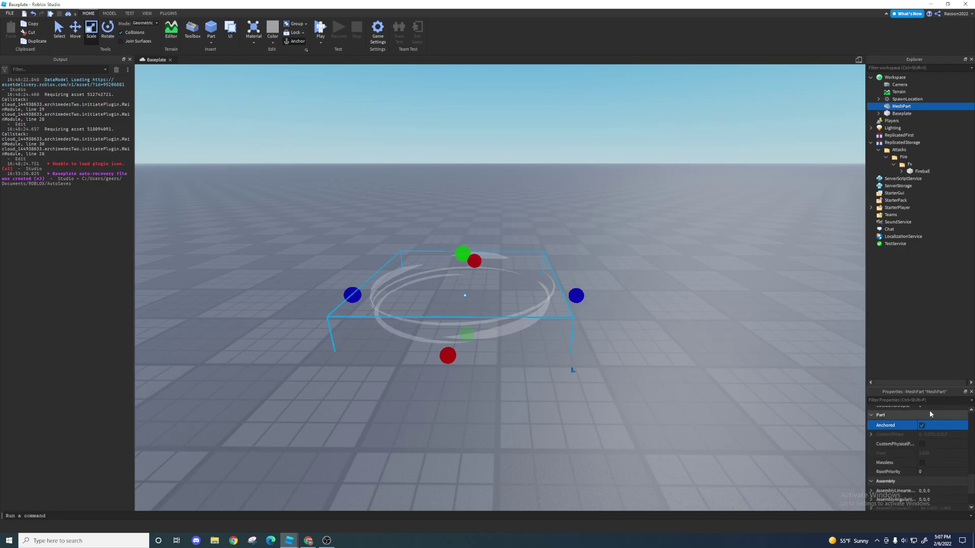
{"action": "scroll", "coordinate": [930, 427], "scroll_direction": "up", "scroll_amount": 15}
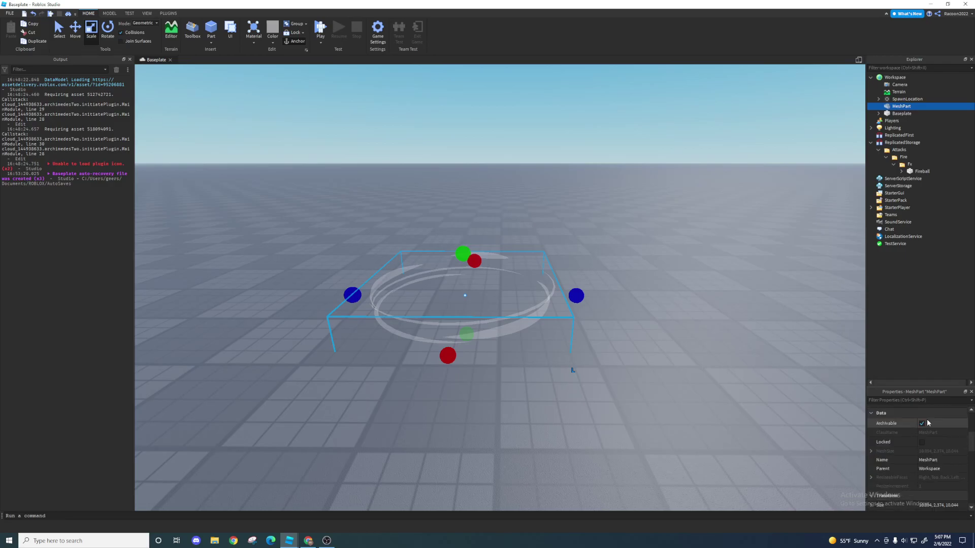
{"action": "scroll", "coordinate": [930, 426], "scroll_direction": "down", "scroll_amount": 5}
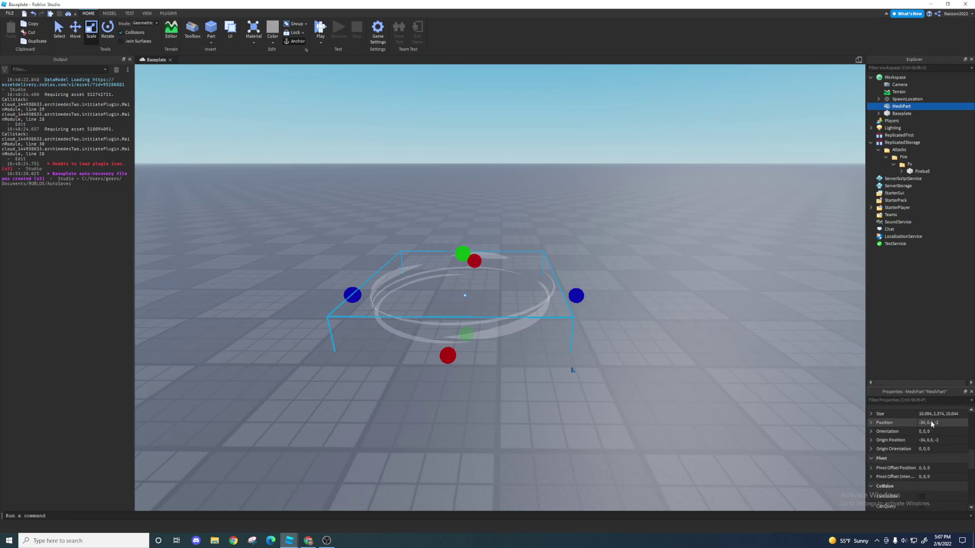
{"action": "left_click", "coordinate": [940, 414]}
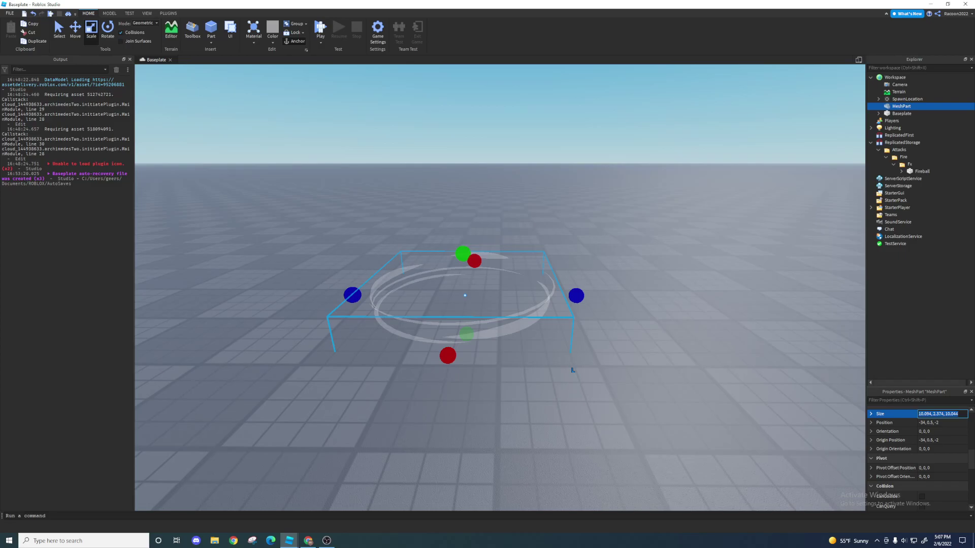
{"action": "type", "text": "1"}
{"action": "type", "text": "0, 0.5, 10"}
{"action": "key", "text": "Return"}
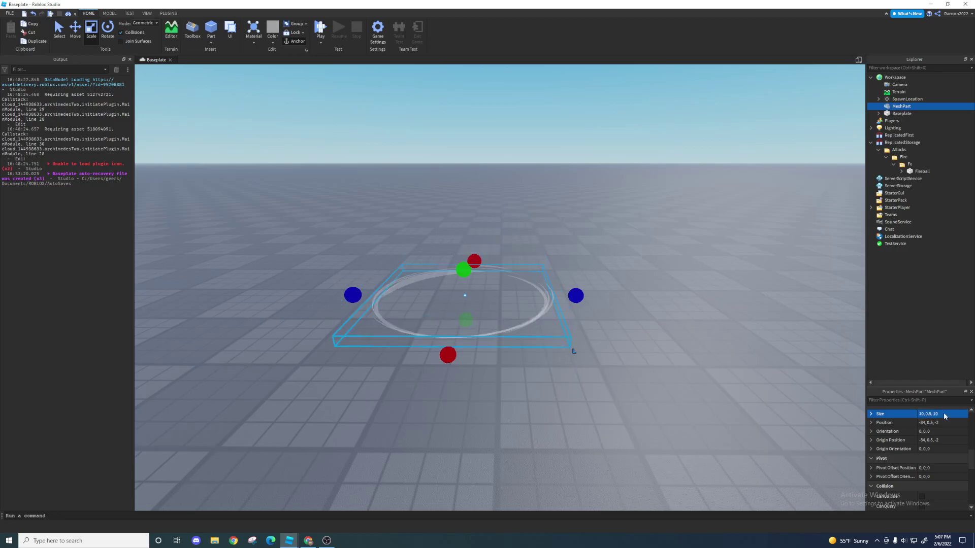
Examine the flattened ring mesh from several angles.
{"action": "key", "text": "a"}
{"action": "right_click_drag", "start_coordinate": [720, 400], "coordinate": [718, 402]}
{"action": "key", "text": "q"}
{"action": "key", "text": "d"}
{"action": "key", "text": "e"}
{"action": "key", "text": "a"}
{"action": "key", "text": "s"}
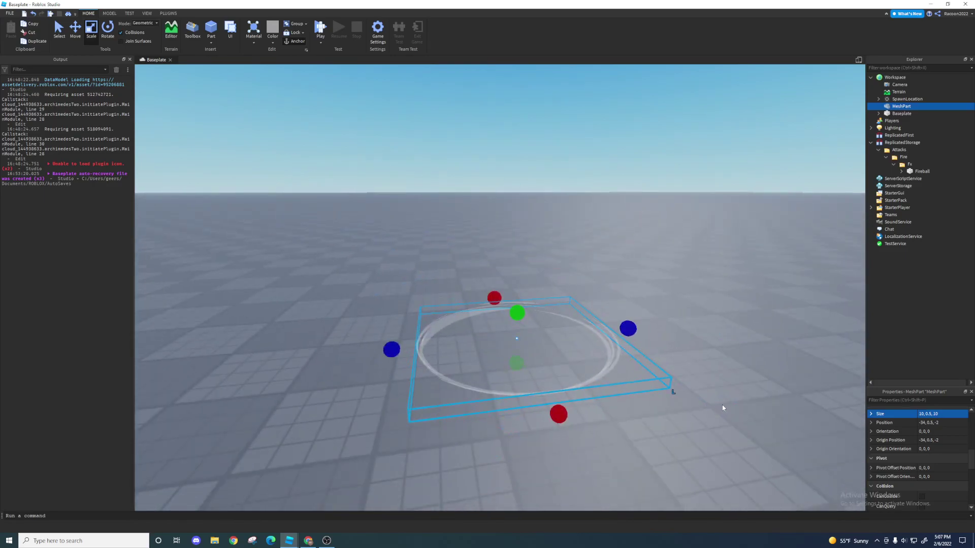
{"action": "key", "text": "s"}
{"action": "key", "text": "w"}
{"action": "key", "text": "q"}
{"action": "key", "text": "e"}
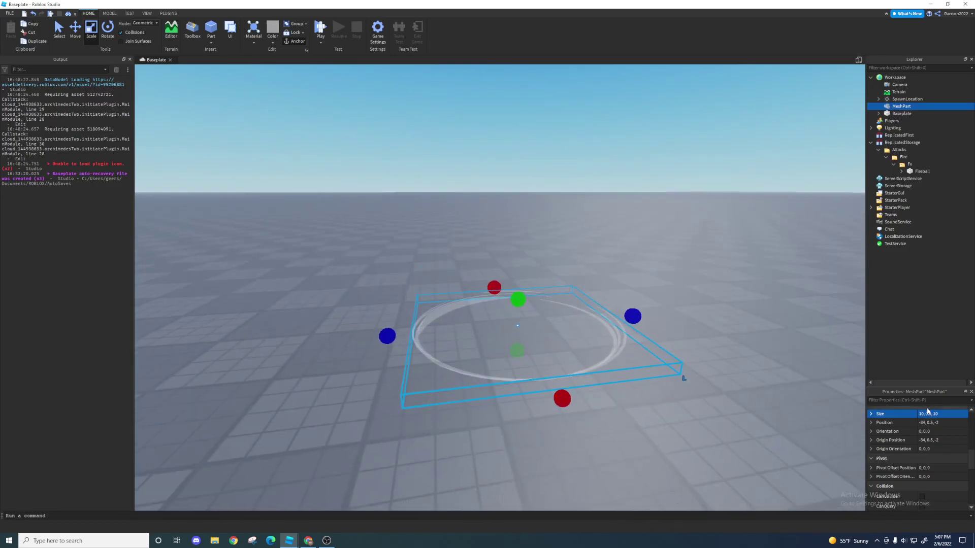
Rename the MeshPart as Circle.
{"action": "scroll", "coordinate": [934, 431], "scroll_direction": "up", "scroll_amount": 3}
{"action": "left_click", "coordinate": [939, 460]}
{"action": "type", "text": "Cl"}
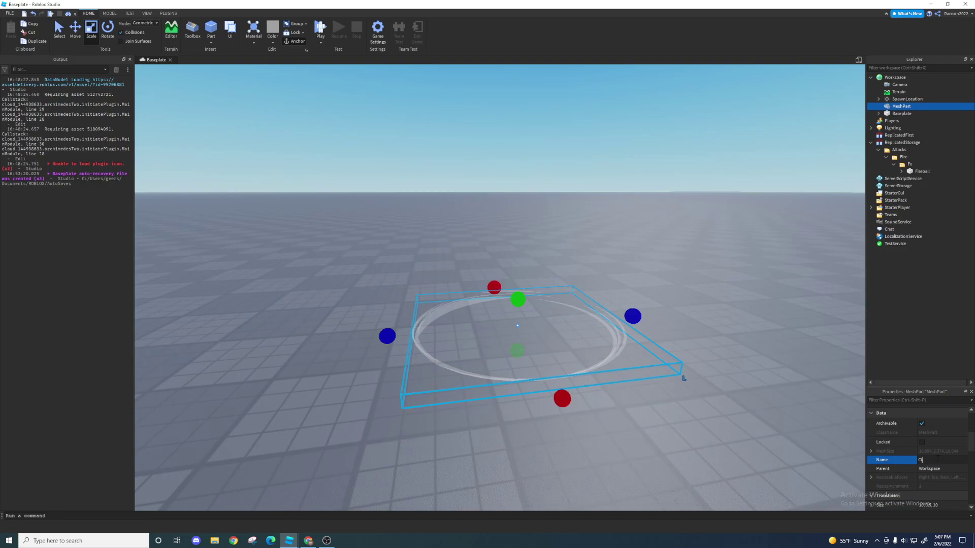
{"action": "type", "text": "rcle"}
{"action": "key", "text": "Return"}
Enable DoubleSided on the Circle mesh.
{"action": "right_click_drag", "start_coordinate": [742, 345], "coordinate": [739, 348]}
{"action": "key", "text": "s"}
{"action": "key", "text": "e"}
{"action": "key", "text": "w"}
{"action": "key", "text": "q"}
{"action": "scroll", "coordinate": [738, 350], "scroll_direction": "up", "scroll_amount": 2}
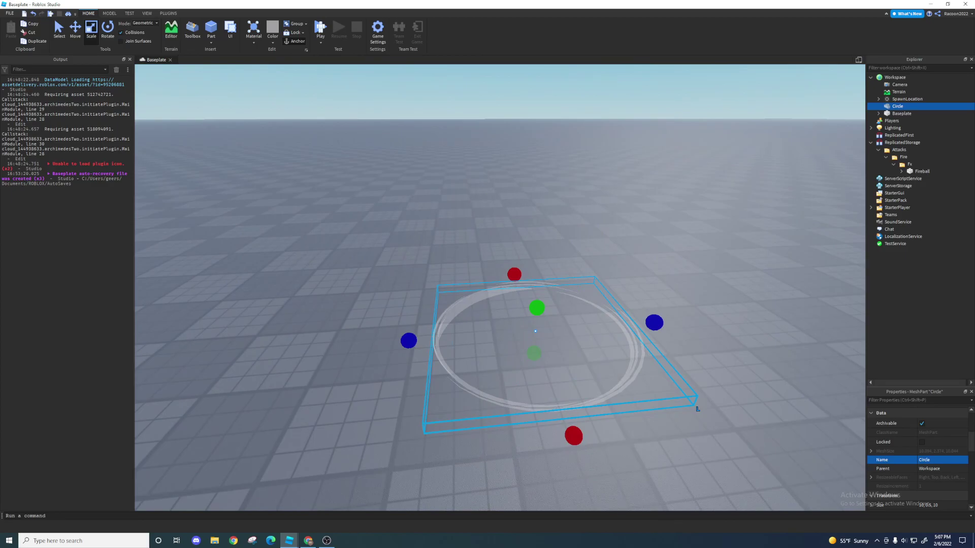
{"action": "scroll", "coordinate": [922, 503], "scroll_direction": "up", "scroll_amount": 5}
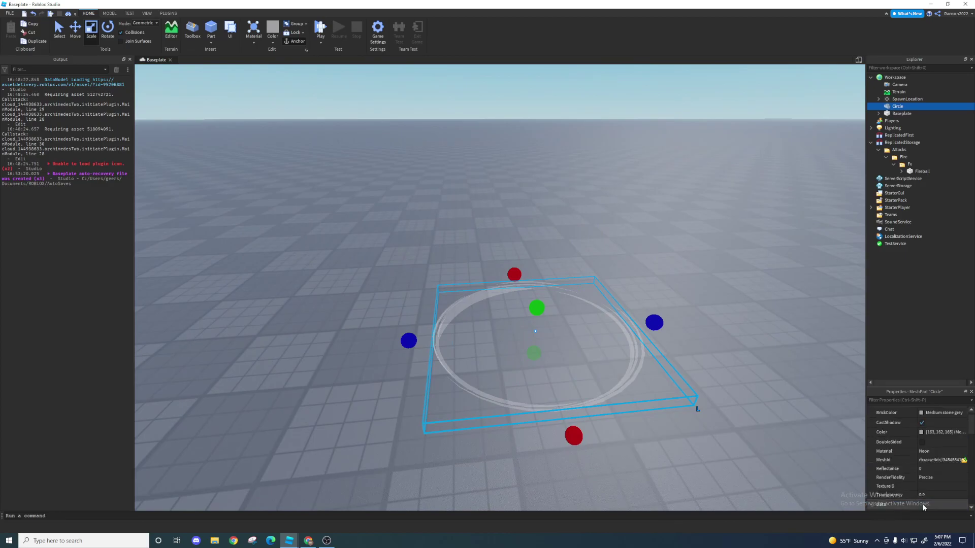
{"action": "left_click", "coordinate": [922, 451]}
Examine the Circle ring's double-sided surfaces up close.
{"action": "key", "text": "w"}
{"action": "right_click_drag", "start_coordinate": [753, 444], "coordinate": [754, 446]}
{"action": "key", "text": "a"}
{"action": "key", "text": "q"}
{"action": "scroll", "coordinate": [753, 446], "scroll_direction": "down", "scroll_amount": 5}
{"action": "scroll", "coordinate": [754, 446], "scroll_direction": "up", "scroll_amount": 8}
{"action": "key", "text": "a"}
{"action": "scroll", "coordinate": [753, 445], "scroll_direction": "down", "scroll_amount": 6}
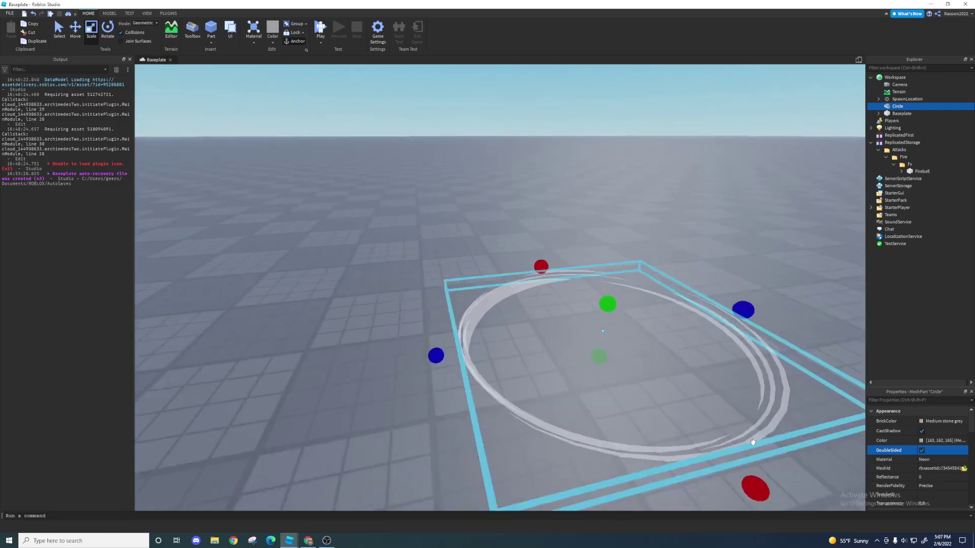
Move the Circle mesh from Workspace into the Fx folder inside ReplicatedStorage's Attacks/Fire folders.
{"action": "scroll", "coordinate": [754, 445], "scroll_direction": "up", "scroll_amount": 3}
{"action": "scroll", "coordinate": [753, 445], "scroll_direction": "down", "scroll_amount": 3}
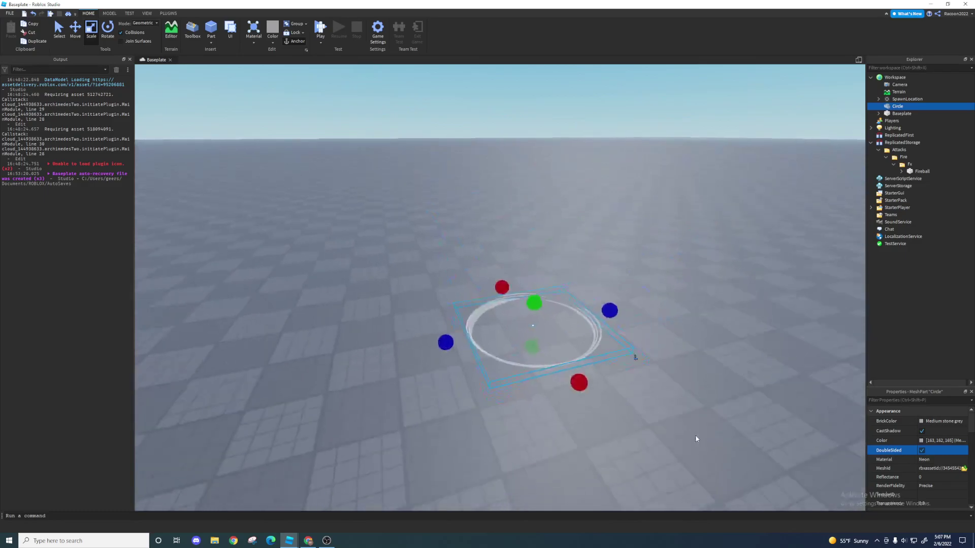
{"action": "left_click_drag", "start_coordinate": [883, 107], "coordinate": [920, 166]}
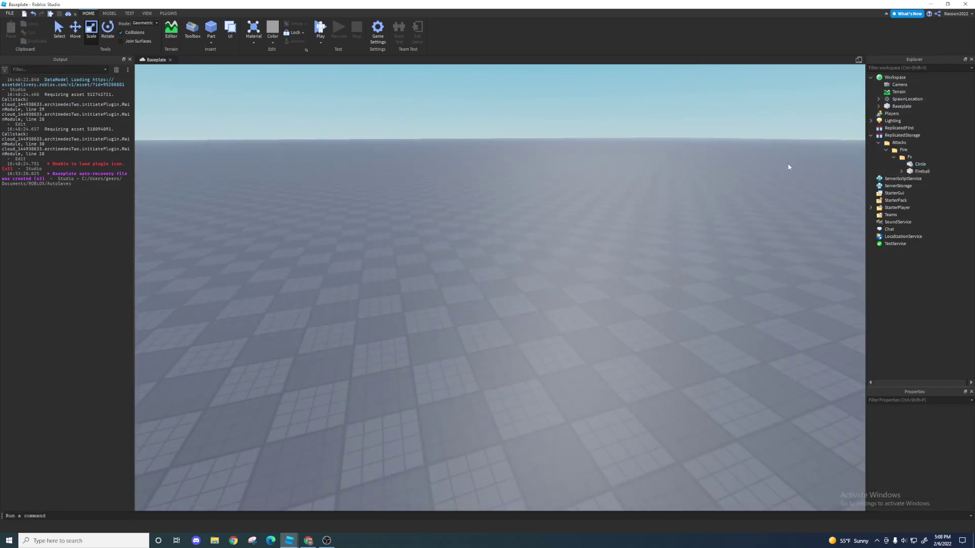
Review the Attacks, Fire and Fx folder hierarchy holding Circle and Fireball.
{"action": "mouse_move", "coordinate": [906, 164]}
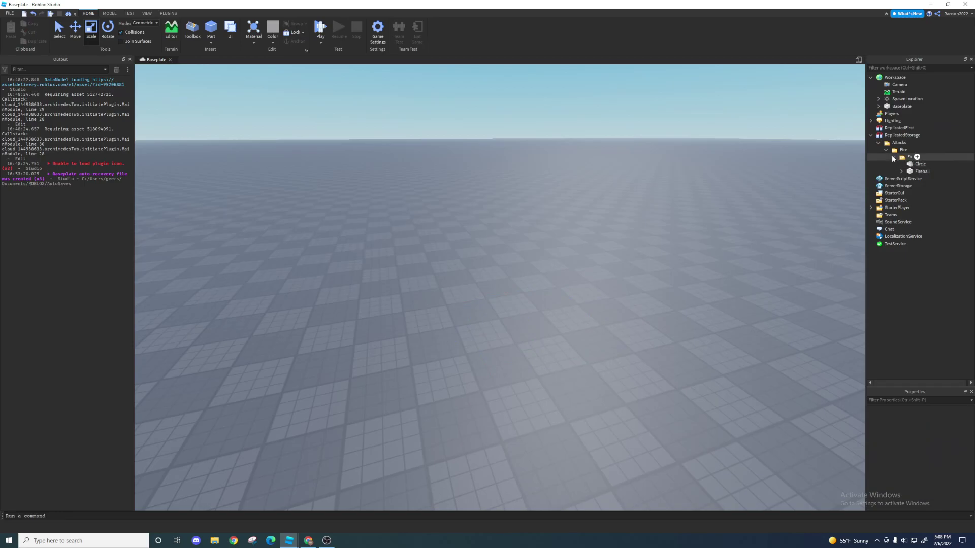
{"action": "left_click", "coordinate": [894, 158]}
{"action": "left_click", "coordinate": [895, 158]}
{"action": "left_click", "coordinate": [913, 165]}
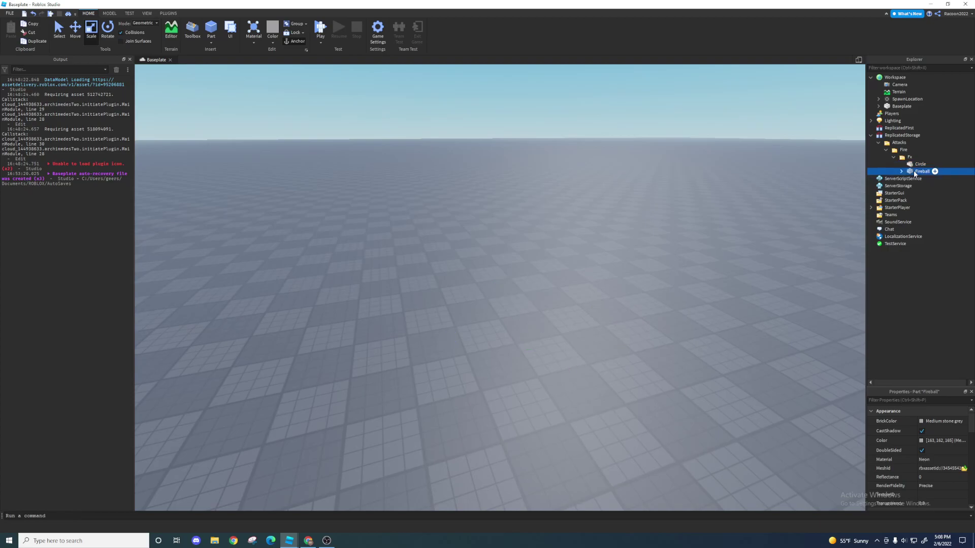
{"action": "left_click", "coordinate": [905, 157]}
{"action": "left_click", "coordinate": [901, 150]}
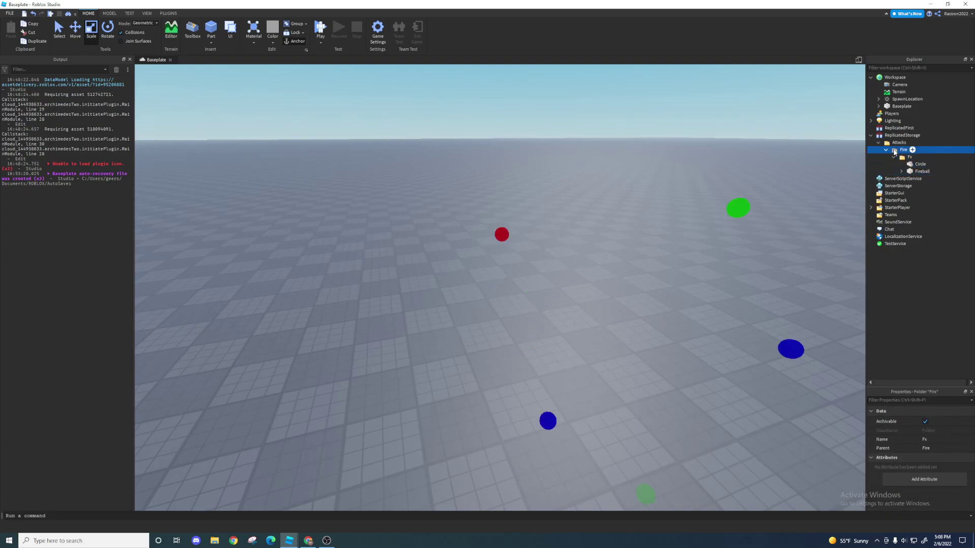
{"action": "left_click", "coordinate": [744, 140]}
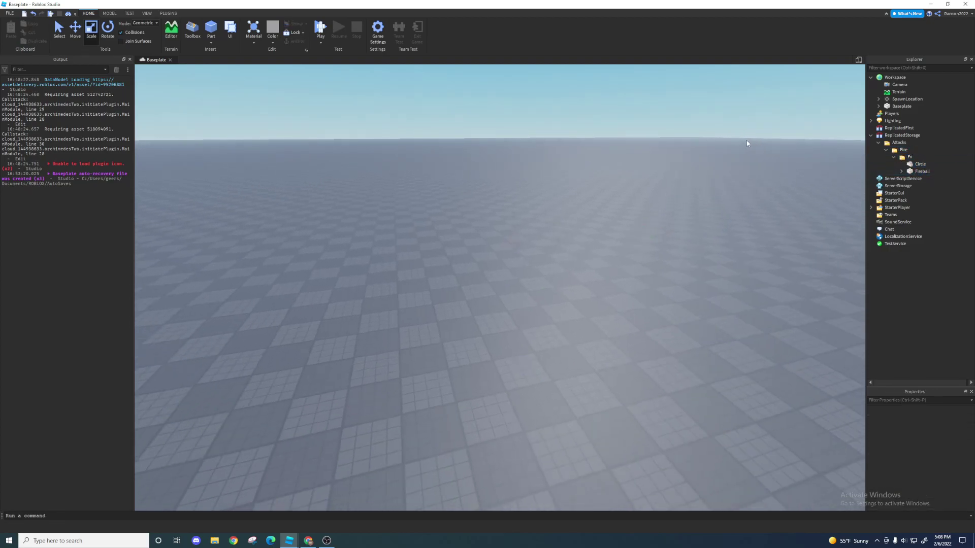
Insert an R15 block rig with the Rig Builder and stand it on the baseplate.
{"action": "key", "text": "s"}
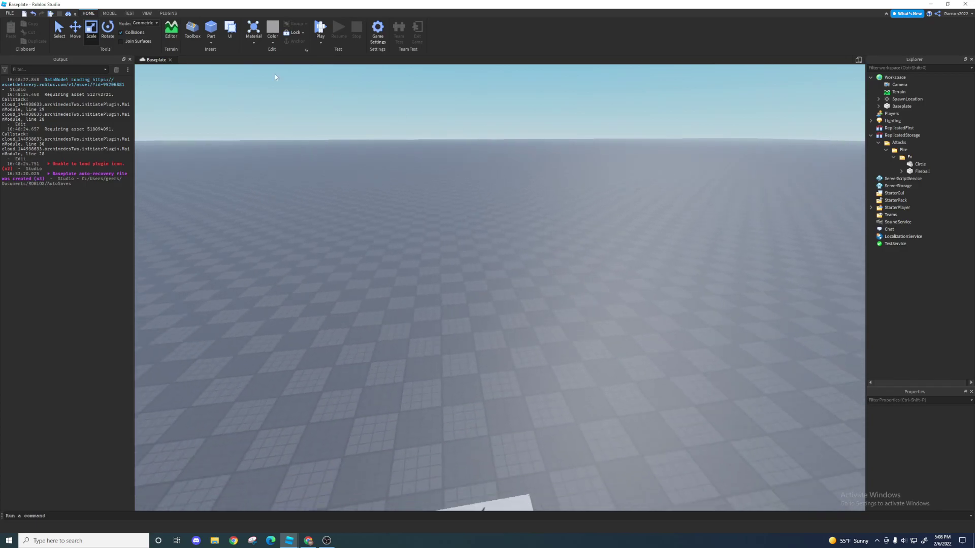
{"action": "left_click", "coordinate": [168, 13]}
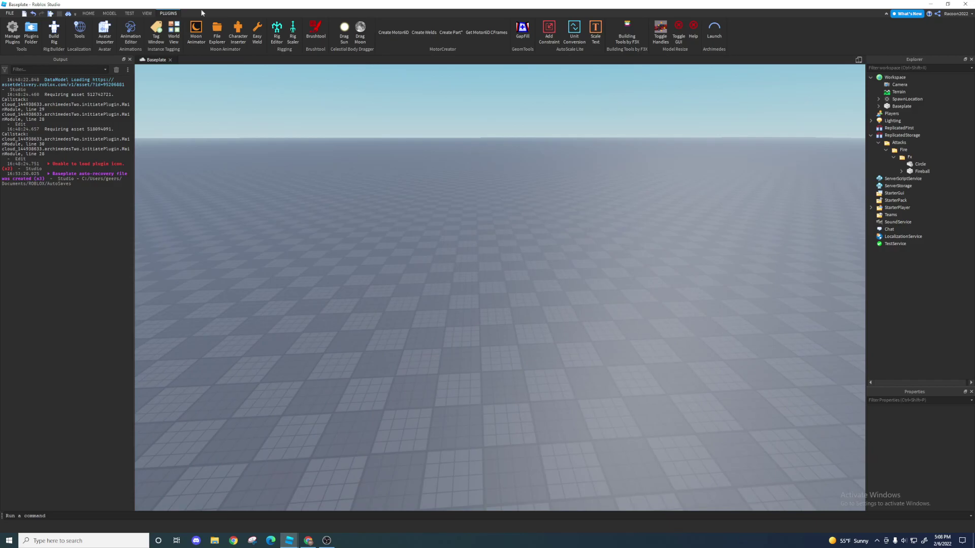
{"action": "left_click", "coordinate": [53, 30]}
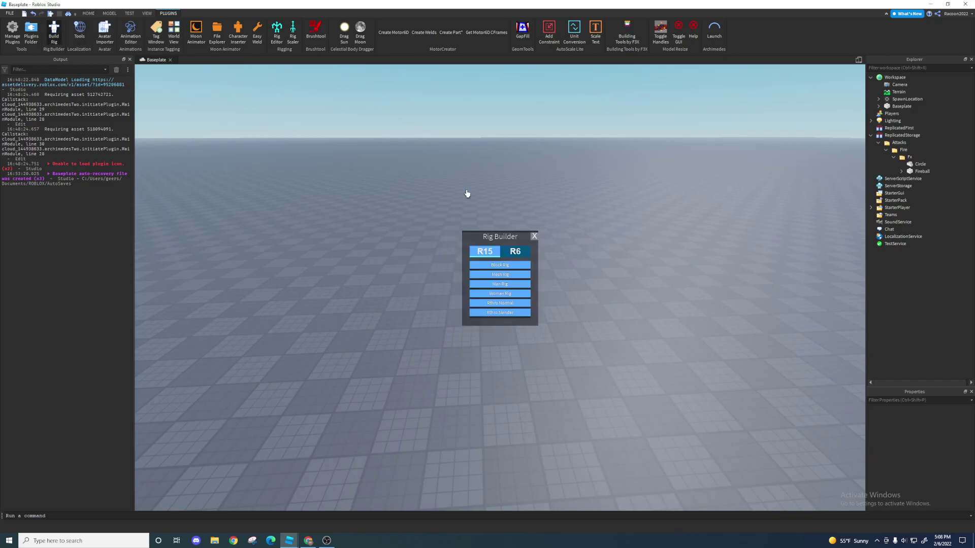
{"action": "left_click", "coordinate": [495, 265]}
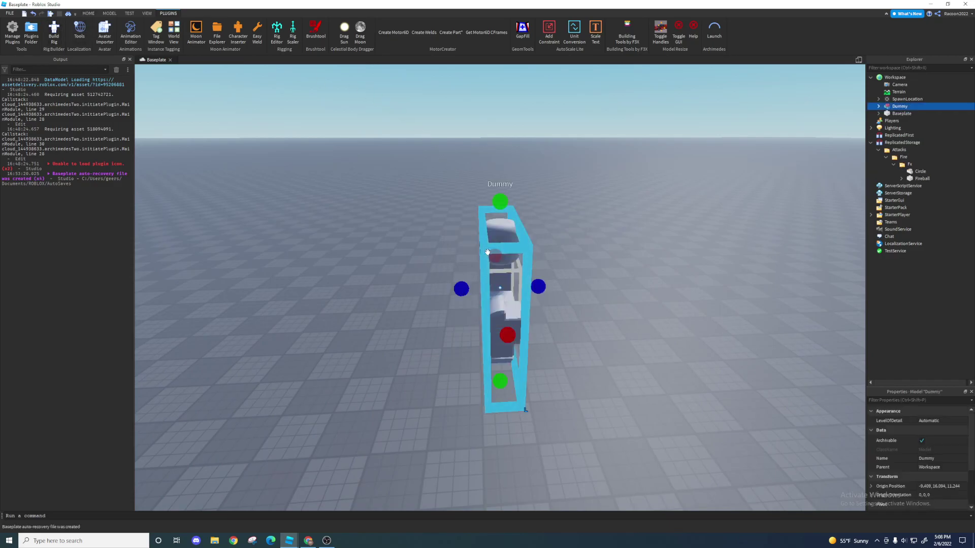
{"action": "left_click_drag", "start_coordinate": [505, 251], "coordinate": [441, 324]}
{"action": "key", "text": "w"}
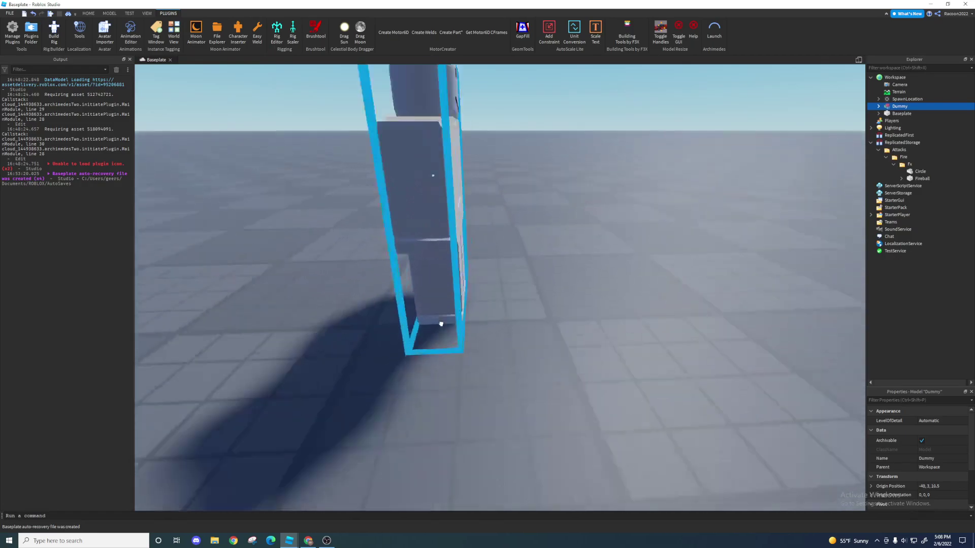
{"action": "scroll", "coordinate": [420, 320], "scroll_direction": "down", "scroll_amount": 10}
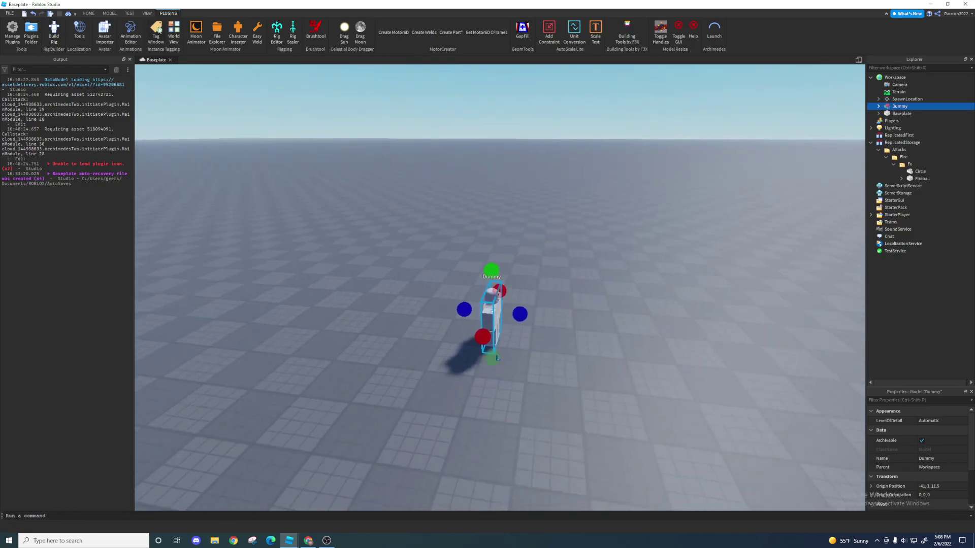
Open the Animation Editor and start a new animation for the Dummy rig.
{"action": "left_click", "coordinate": [131, 31]}
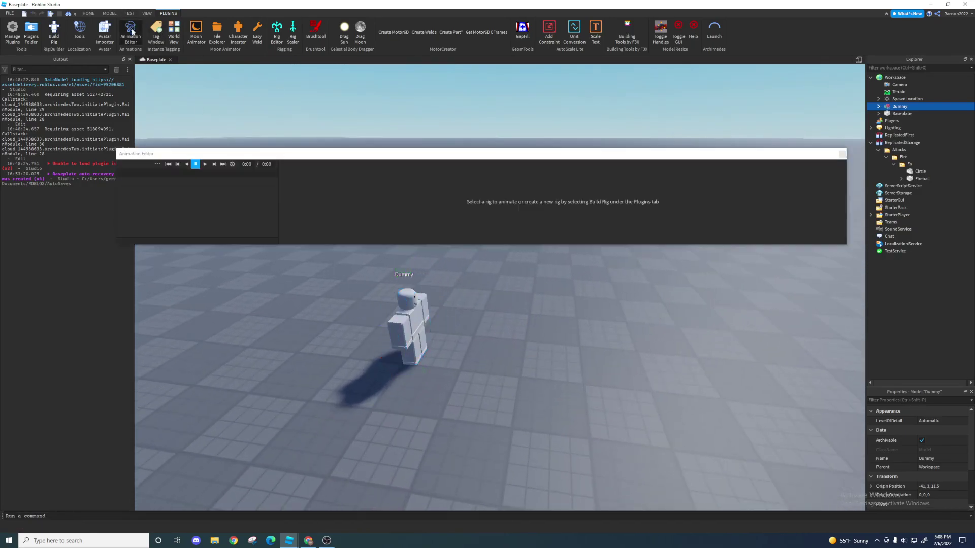
{"action": "left_click", "coordinate": [429, 323]}
{"action": "left_click", "coordinate": [481, 222]}
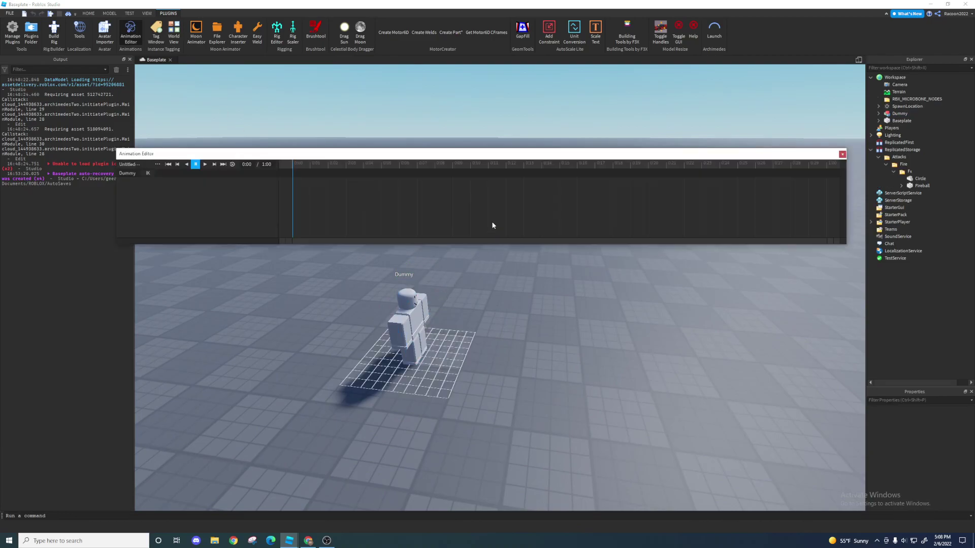
Import the Fireball_Dummy animation from Roblox onto the Dummy.
{"action": "left_click", "coordinate": [158, 164]}
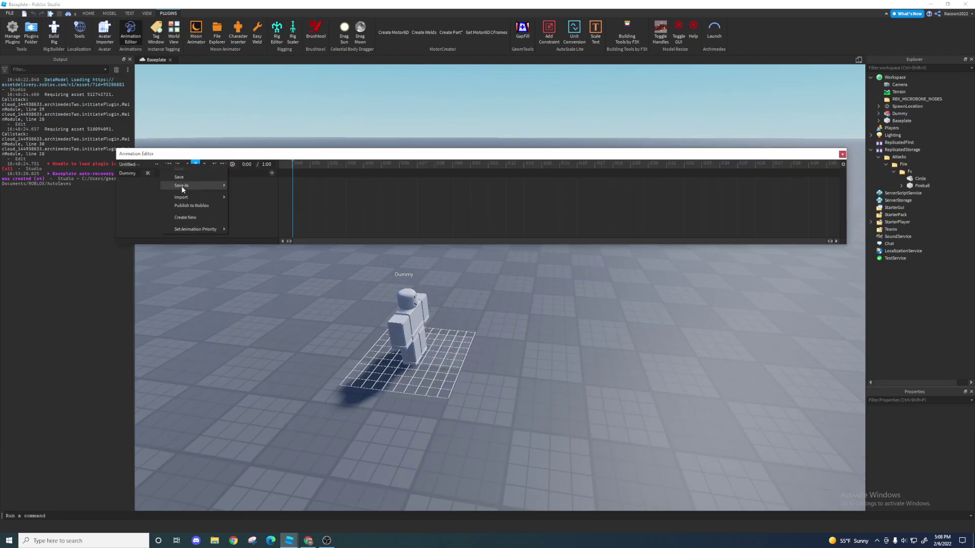
{"action": "mouse_move", "coordinate": [194, 198]}
{"action": "left_click", "coordinate": [259, 198]}
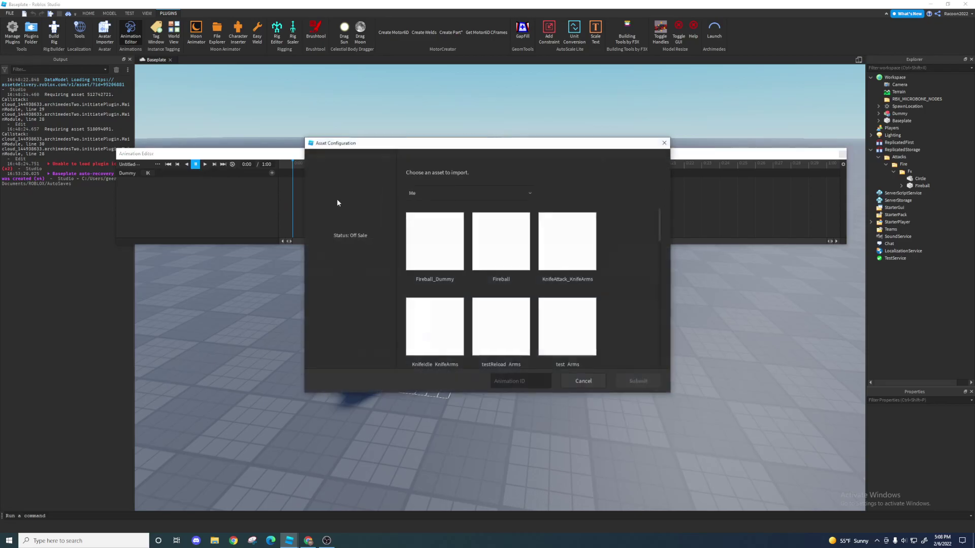
{"action": "left_click", "coordinate": [435, 241]}
{"action": "left_click", "coordinate": [639, 382]}
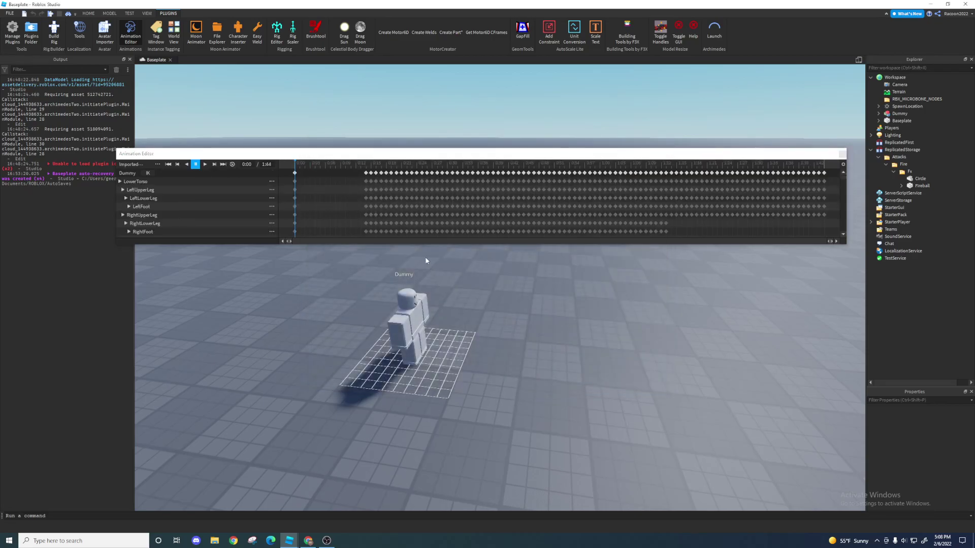
Play the imported fireball animation and scrub through its timeline, with the Animation Editor placed below the Dummy.
{"action": "left_click_drag", "start_coordinate": [426, 154], "coordinate": [358, 420]}
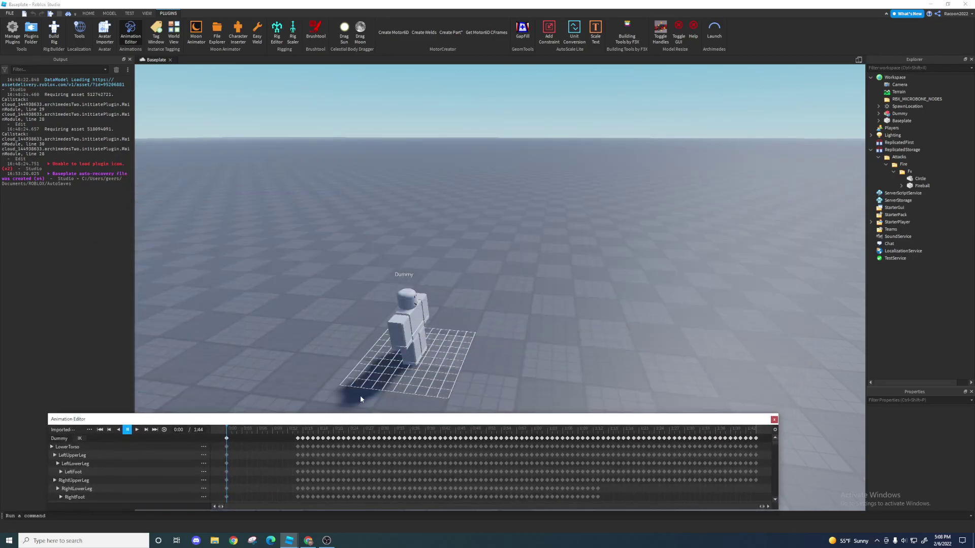
{"action": "key", "text": "space"}
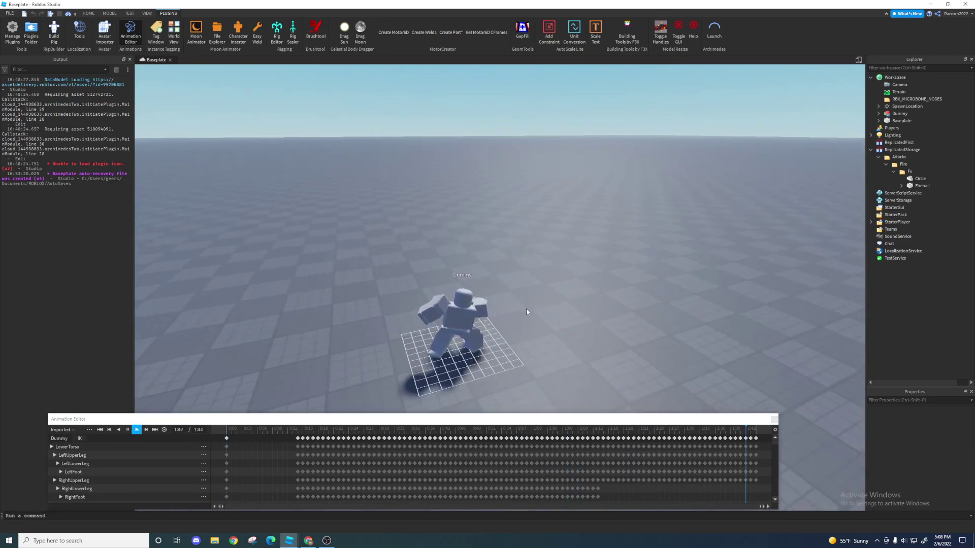
{"action": "key", "text": "w"}
{"action": "key", "text": "a"}
{"action": "right_click_drag", "start_coordinate": [526, 309], "coordinate": [526, 309]}
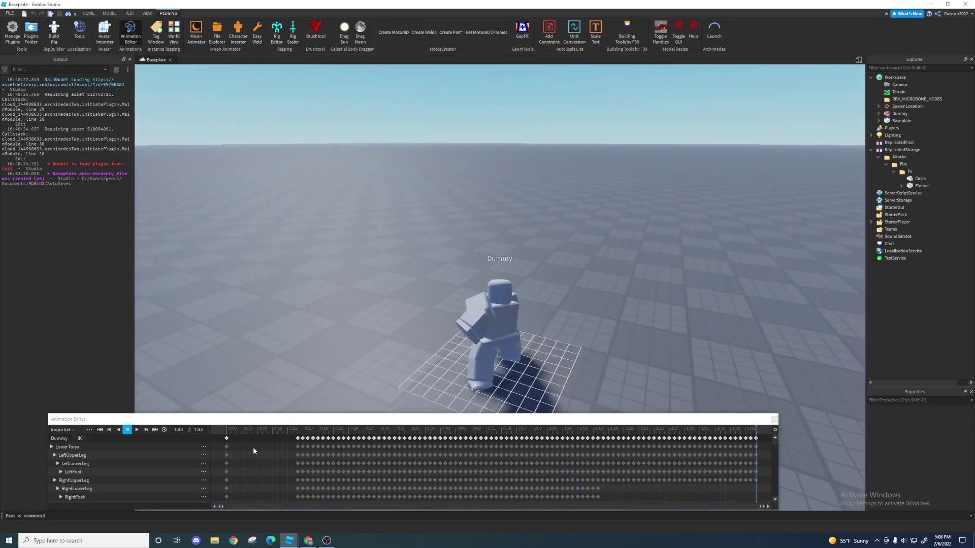
{"action": "left_click", "coordinate": [231, 430]}
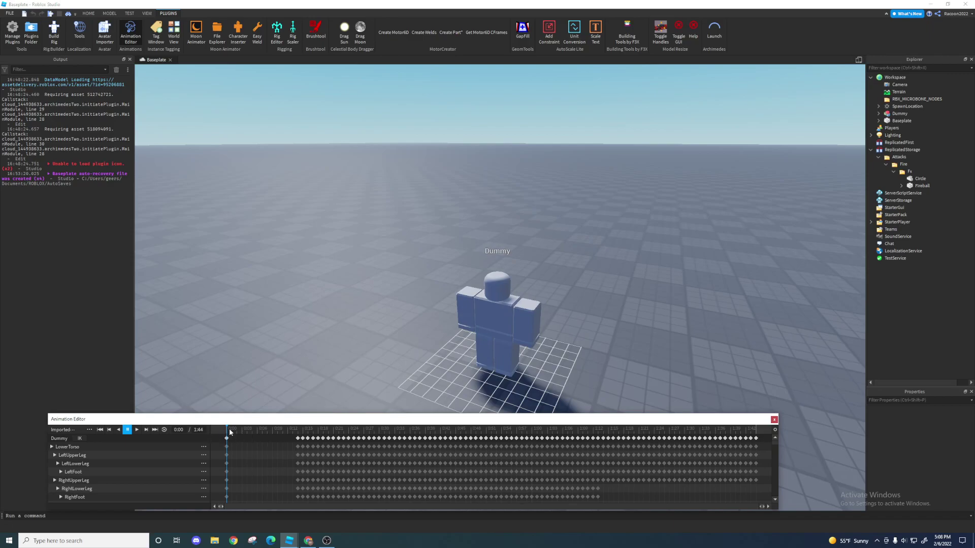
{"action": "left_click_drag", "start_coordinate": [230, 431], "coordinate": [644, 443]}
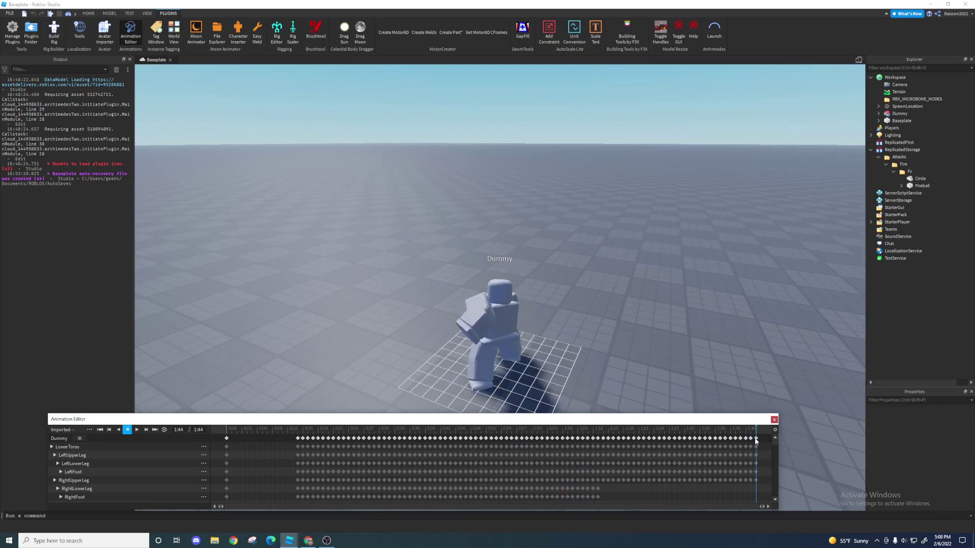
{"action": "left_click_drag", "start_coordinate": [756, 441], "coordinate": [349, 430]}
{"action": "left_click_drag", "start_coordinate": [258, 427], "coordinate": [773, 443]}
Check that the imported animation's priority is set to Action.
{"action": "left_click", "coordinate": [88, 430]}
{"action": "left_click", "coordinate": [149, 489]}
{"action": "left_click", "coordinate": [95, 430]}
{"action": "mouse_move", "coordinate": [151, 493]}
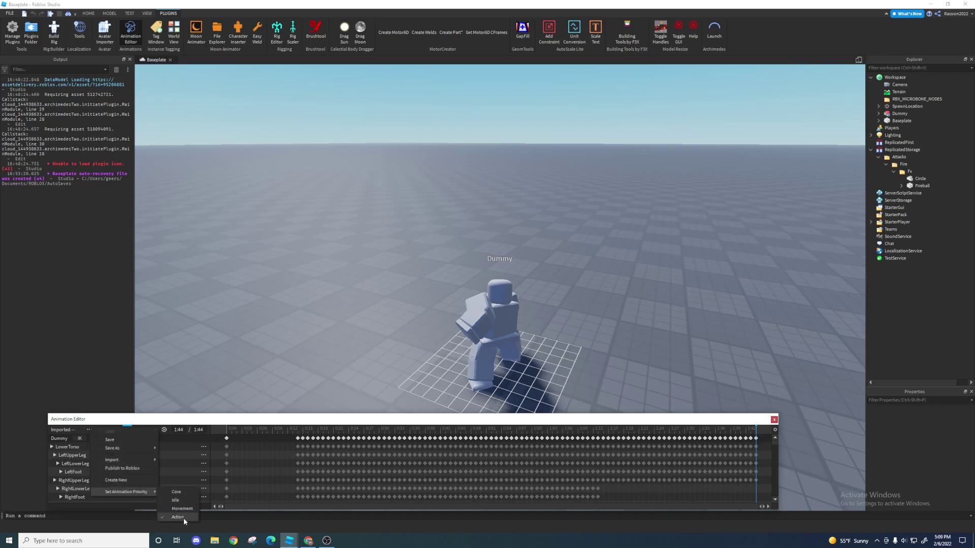
{"action": "left_click", "coordinate": [236, 449]}
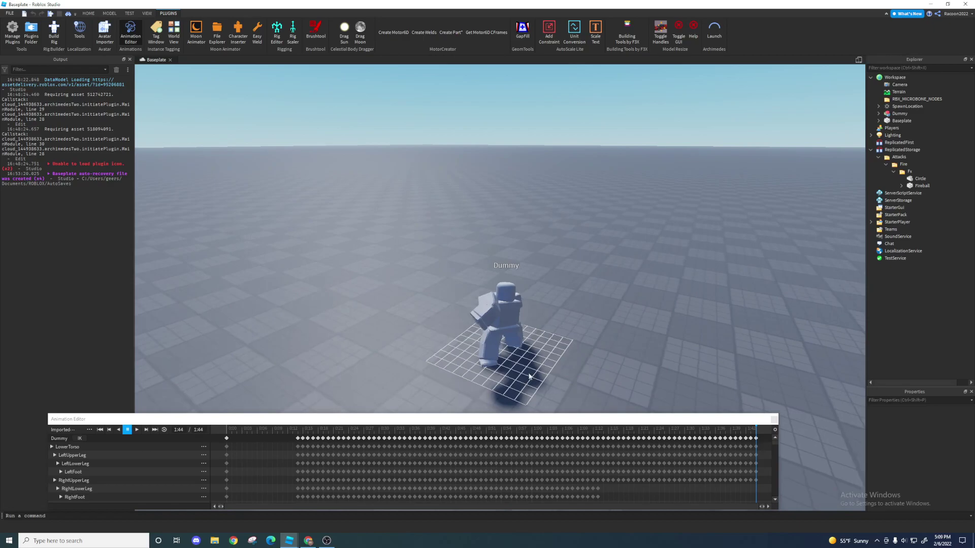
Save the imported fireball animation on the Dummy under its current name.
{"action": "left_click", "coordinate": [89, 430]}
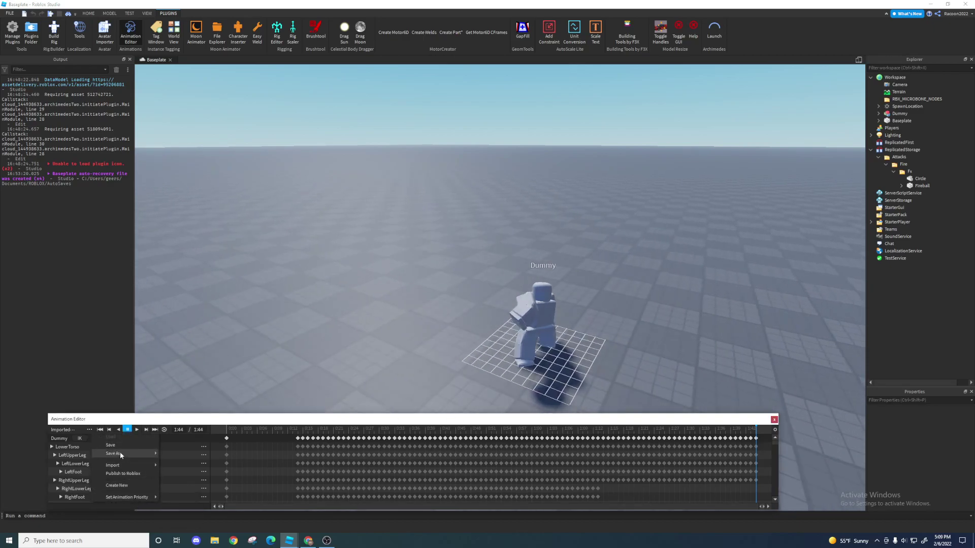
{"action": "left_click", "coordinate": [86, 430]}
{"action": "left_click", "coordinate": [87, 431]}
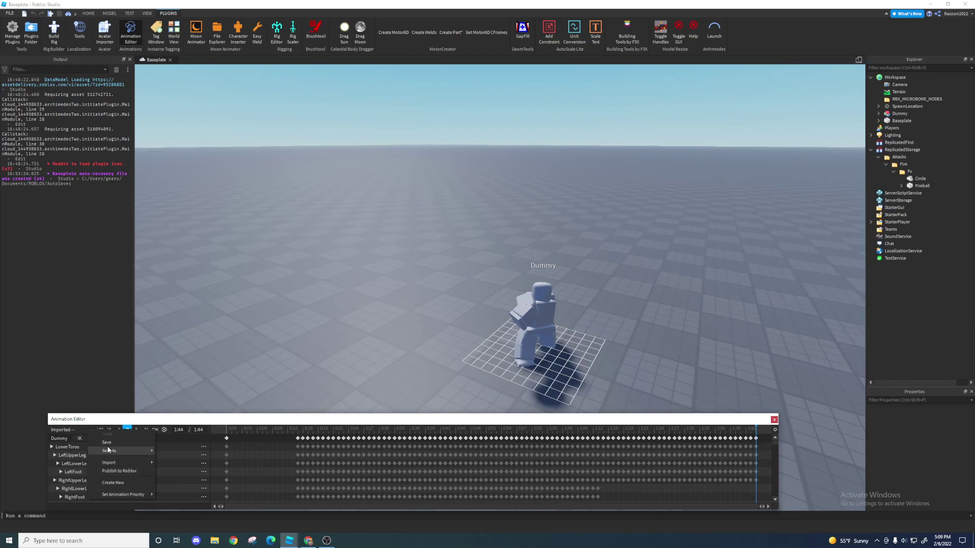
{"action": "left_click", "coordinate": [108, 443]}
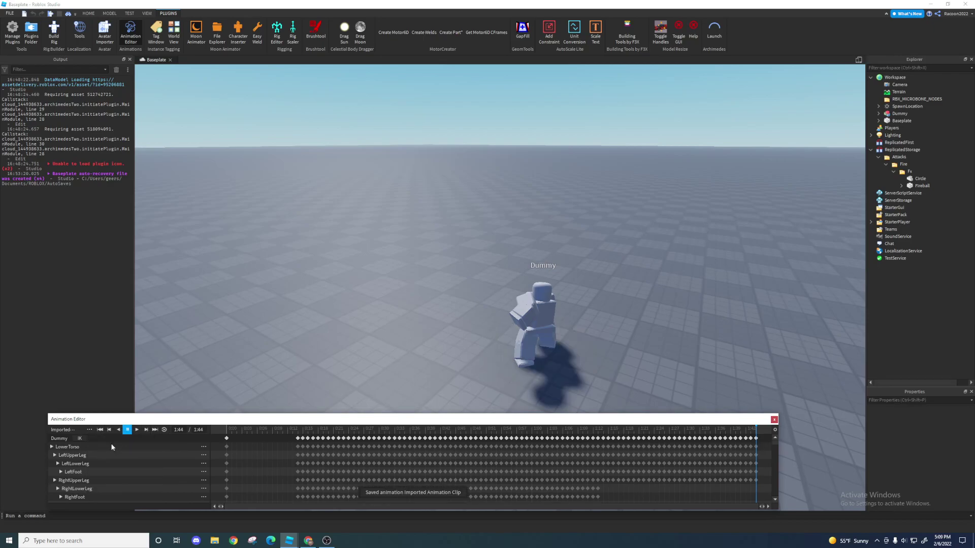
Publish the animation to Roblox by overwriting the existing Fireball_Dummy asset, and copy its asset ID.
{"action": "left_click", "coordinate": [85, 428]}
{"action": "mouse_move", "coordinate": [110, 451]}
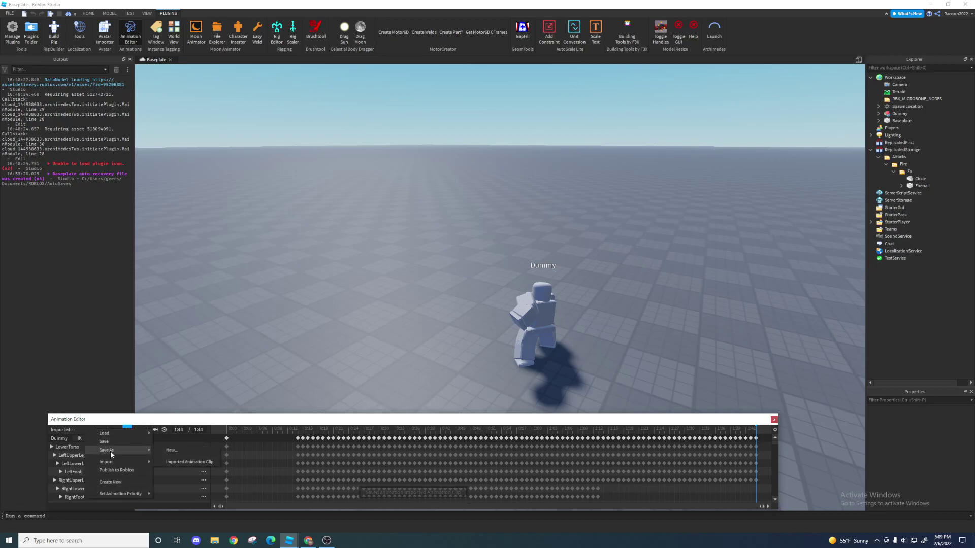
{"action": "left_click", "coordinate": [123, 468]}
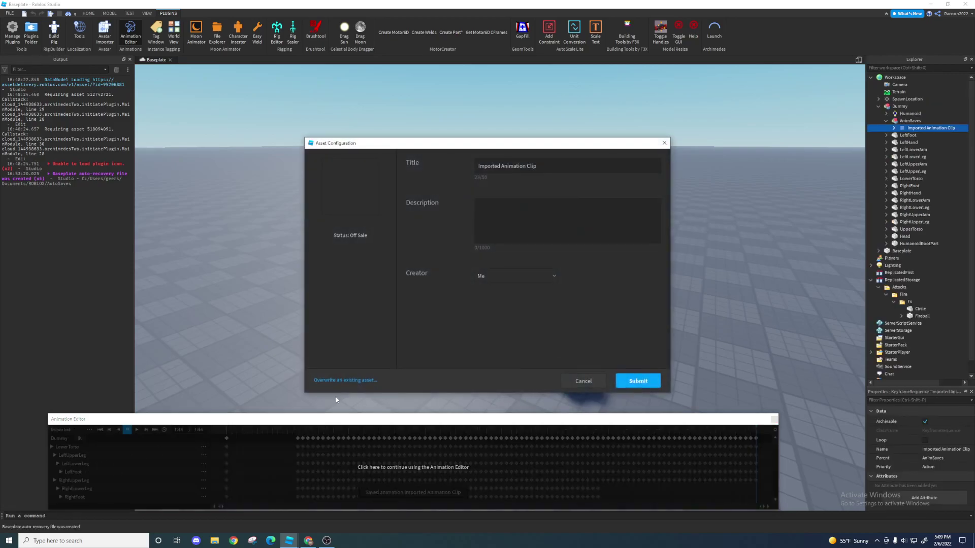
{"action": "left_click", "coordinate": [349, 380]}
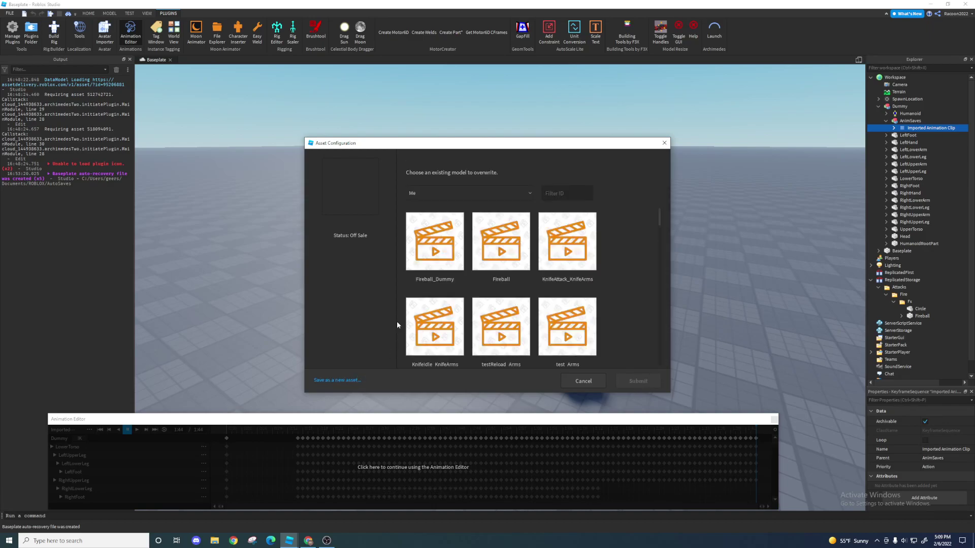
{"action": "left_click", "coordinate": [432, 267]}
{"action": "left_click", "coordinate": [638, 381]}
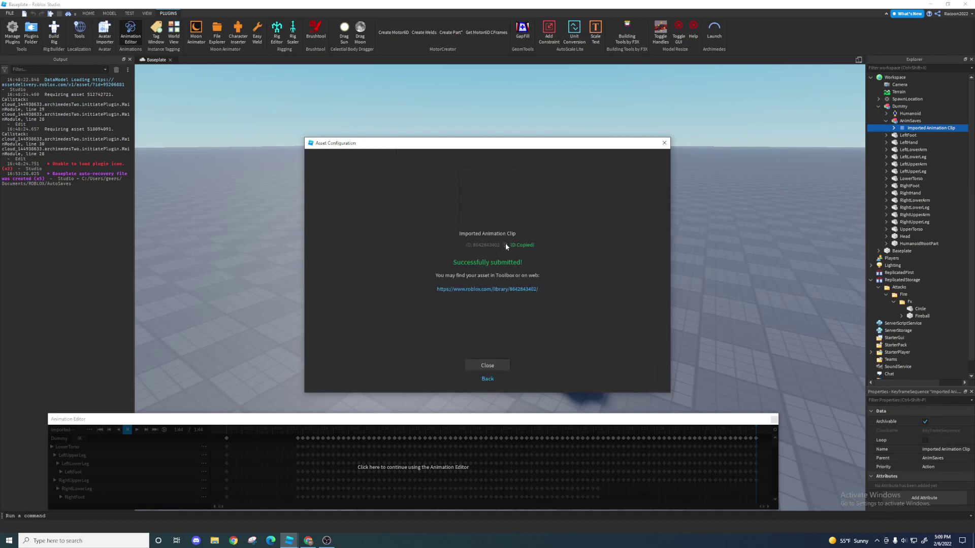
Leave the asset publishing dialog without another upload and close the Animation Editor.
{"action": "left_click", "coordinate": [487, 379]}
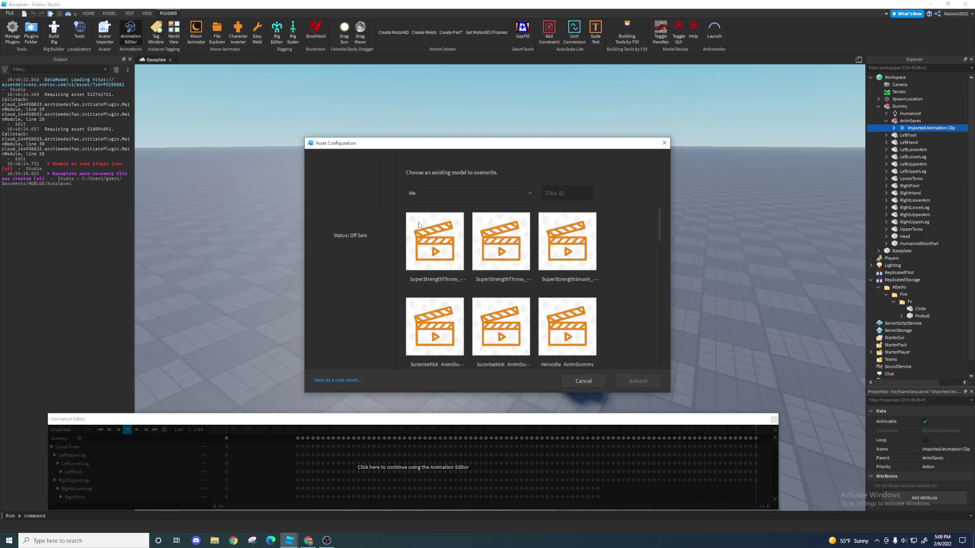
{"action": "left_click", "coordinate": [584, 381]}
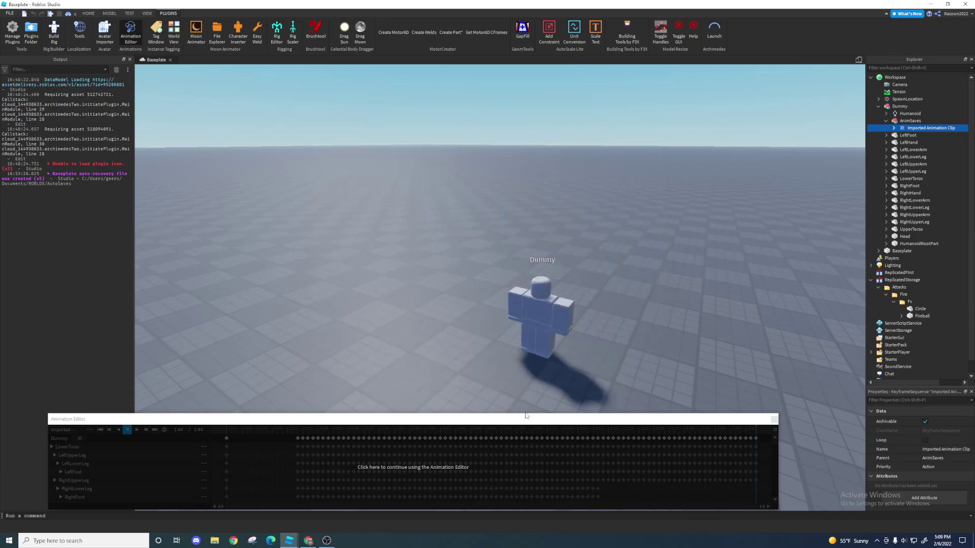
{"action": "left_click", "coordinate": [774, 421]}
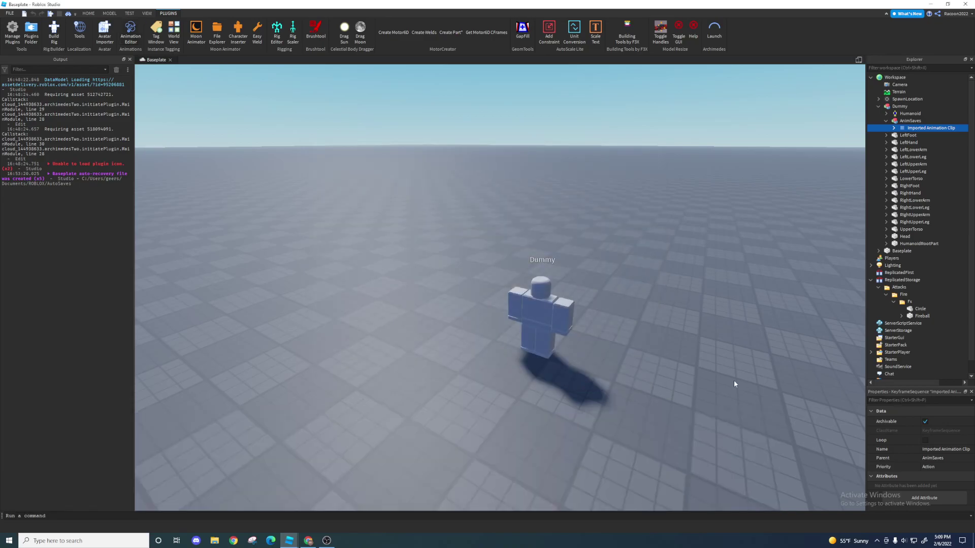
Add a new folder inside the Fire attack folder in ReplicatedStorage and name it Animations.
{"action": "left_click", "coordinate": [906, 295]}
{"action": "left_click", "coordinate": [912, 287]}
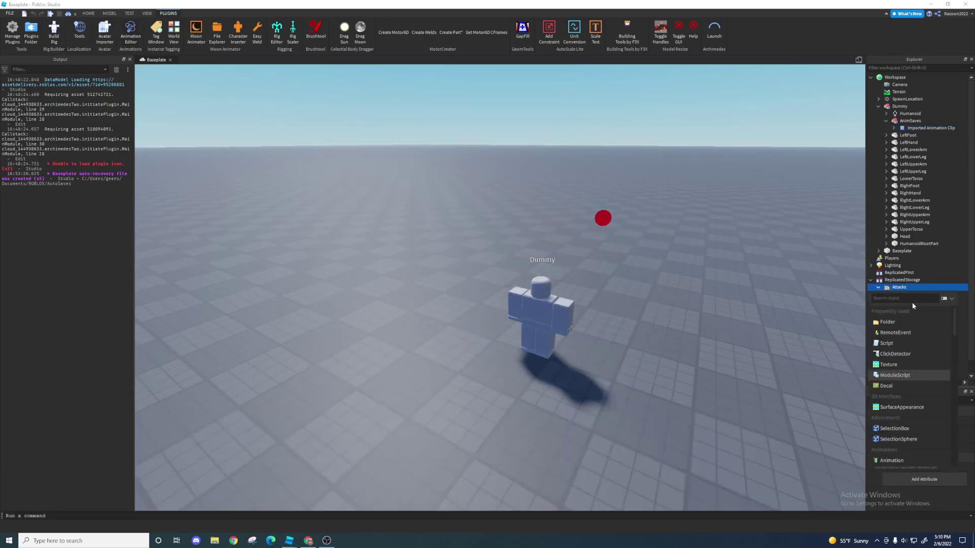
{"action": "left_click", "coordinate": [904, 323]}
{"action": "left_click_drag", "start_coordinate": [906, 323], "coordinate": [905, 295]}
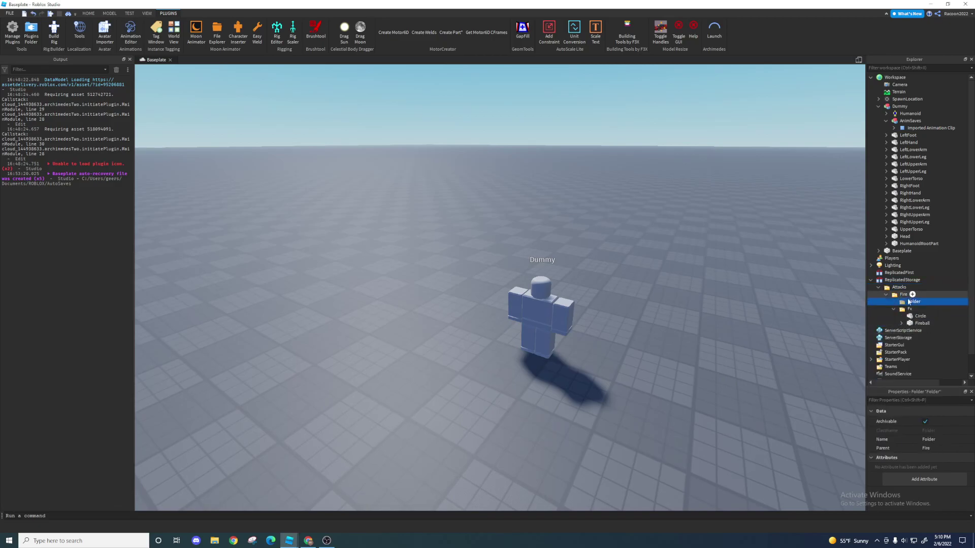
{"action": "left_click", "coordinate": [944, 440]}
{"action": "type", "text": "Ani"}
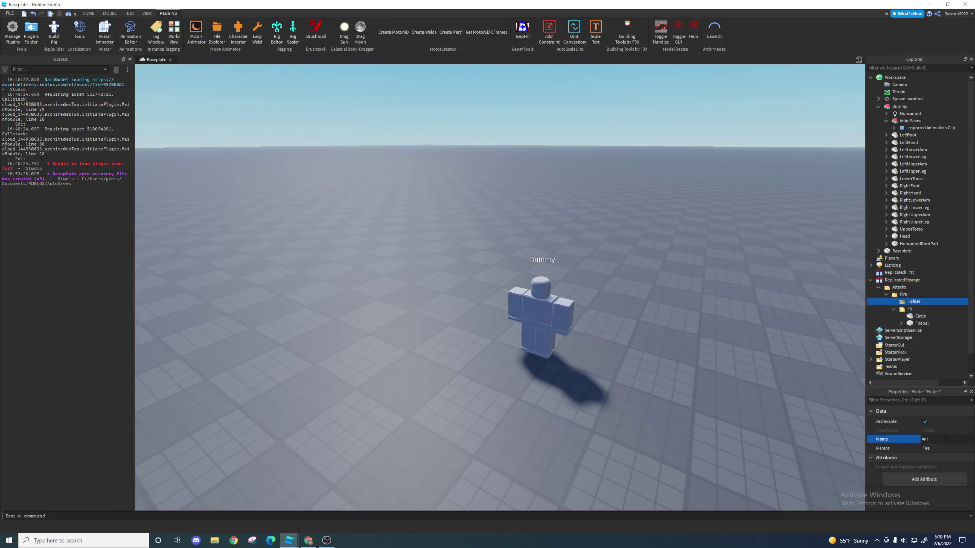
{"action": "type", "text": "mations"}
{"action": "key", "text": "Return"}
Add an Animation object to the Animations folder, paste the copied asset ID as its AnimationId, and name it Fireball.
{"action": "left_click", "coordinate": [935, 301]}
{"action": "left_click", "coordinate": [921, 339]}
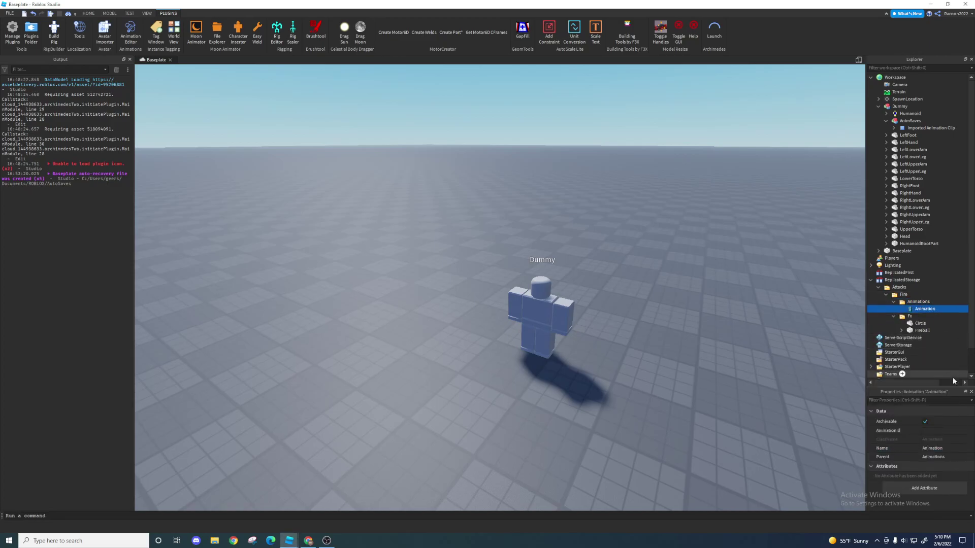
{"action": "left_click", "coordinate": [942, 430]}
{"action": "key", "text": "ctrl+v"}
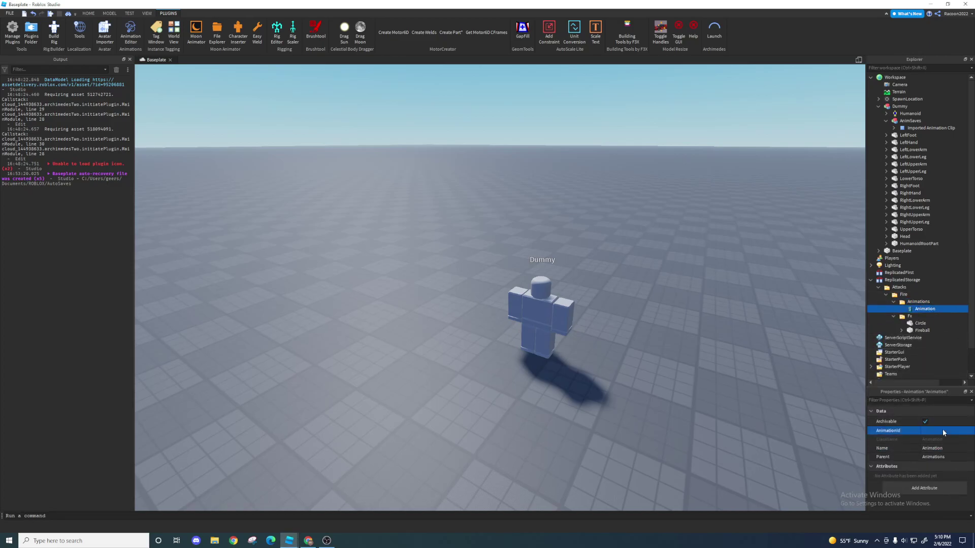
{"action": "left_click", "coordinate": [946, 447]}
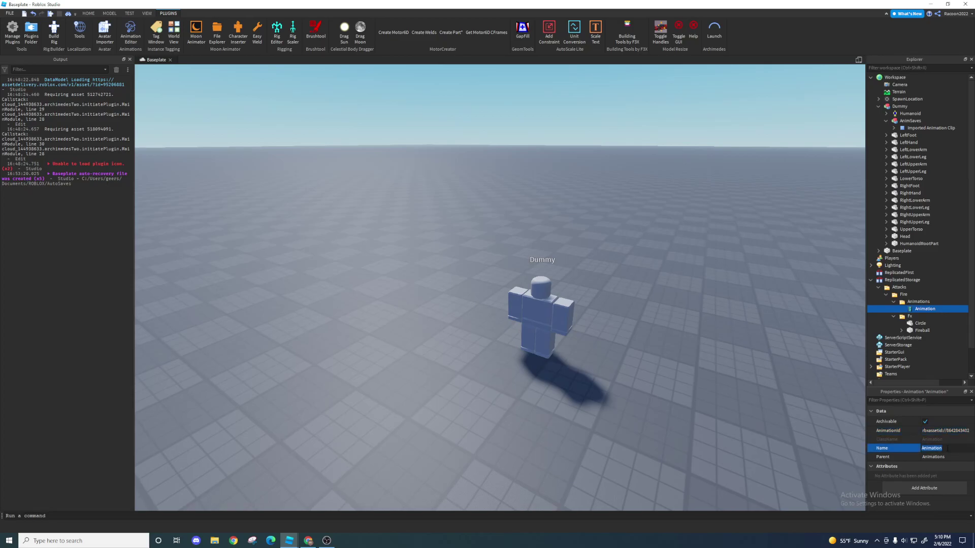
{"action": "type", "text": "Fireball"}
{"action": "key", "text": "Return"}
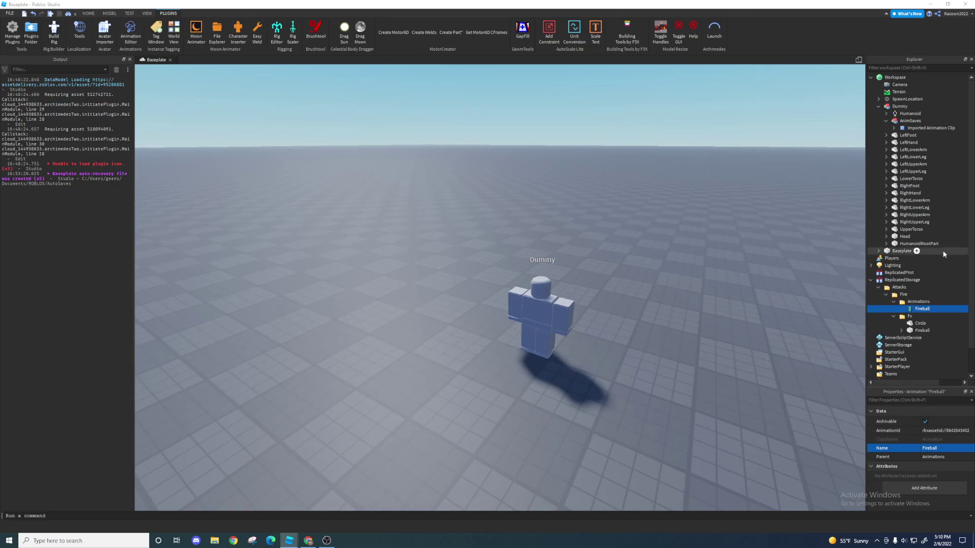
Collapse the Fire folder under Attacks to tidy the object hierarchy.
{"action": "scroll", "coordinate": [943, 249], "scroll_direction": "down", "scroll_amount": 1}
{"action": "left_click", "coordinate": [894, 267]}
{"action": "left_click", "coordinate": [891, 260]}
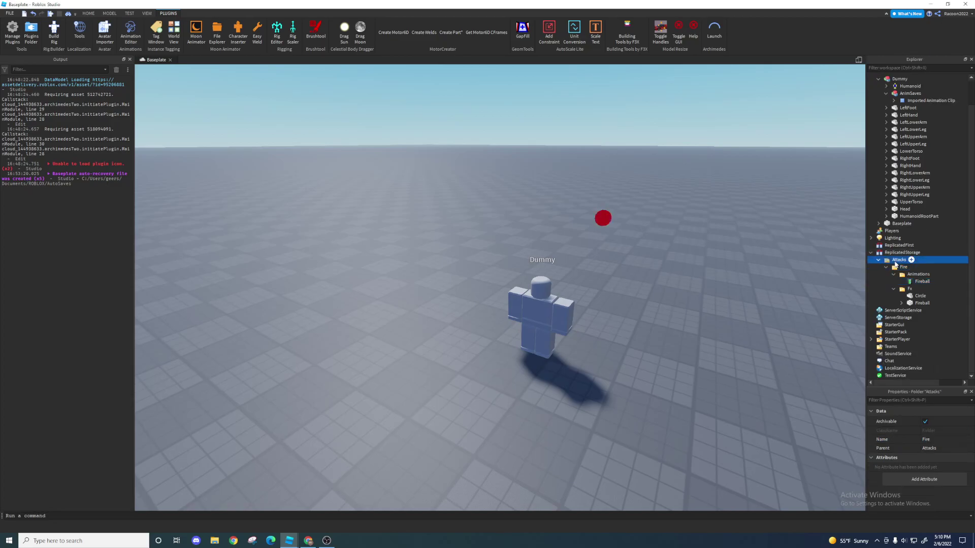
{"action": "left_click", "coordinate": [895, 267]}
{"action": "left_click", "coordinate": [891, 261]}
{"action": "left_click", "coordinate": [886, 267]}
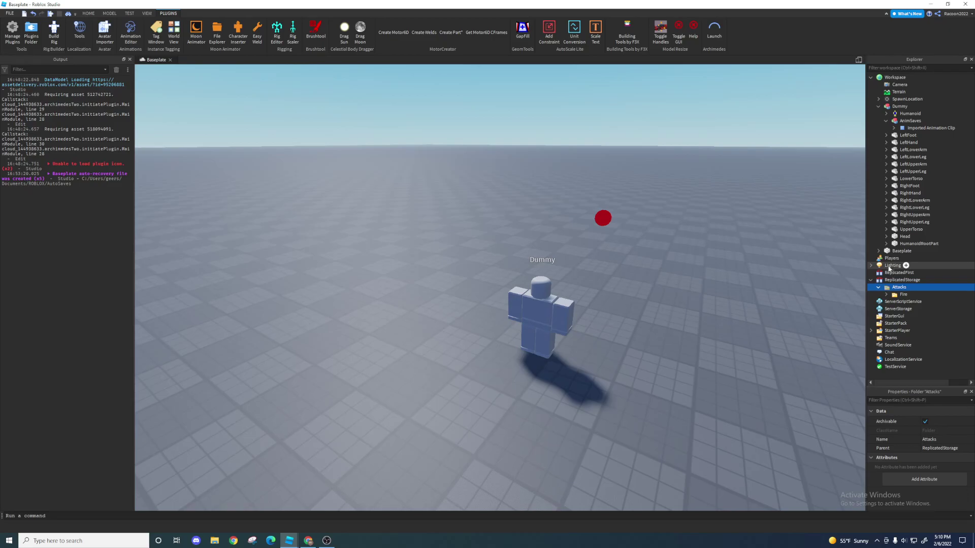
{"action": "key", "text": "s"}
{"action": "right_click_drag", "start_coordinate": [740, 250], "coordinate": [753, 242]}
{"action": "key", "text": "d"}
{"action": "left_click", "coordinate": [753, 246]}
{"action": "key", "text": "w"}
{"action": "key", "text": "d"}
{"action": "key", "text": "d"}
{"action": "key", "text": "d"}
{"action": "key", "text": "d"}
{"action": "key", "text": "d"}
{"action": "key", "text": "s"}
{"action": "key", "text": "d"}
{"action": "left_click", "coordinate": [328, 541]}
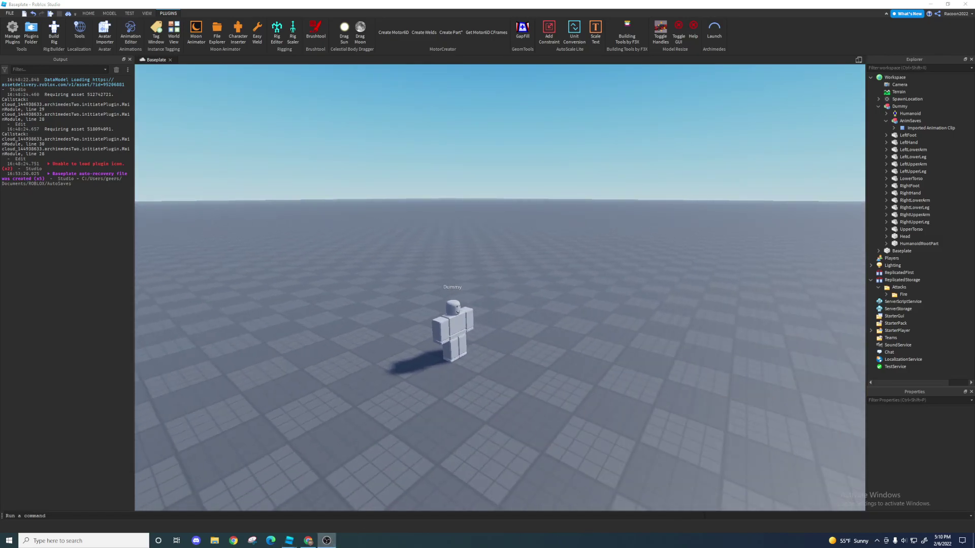